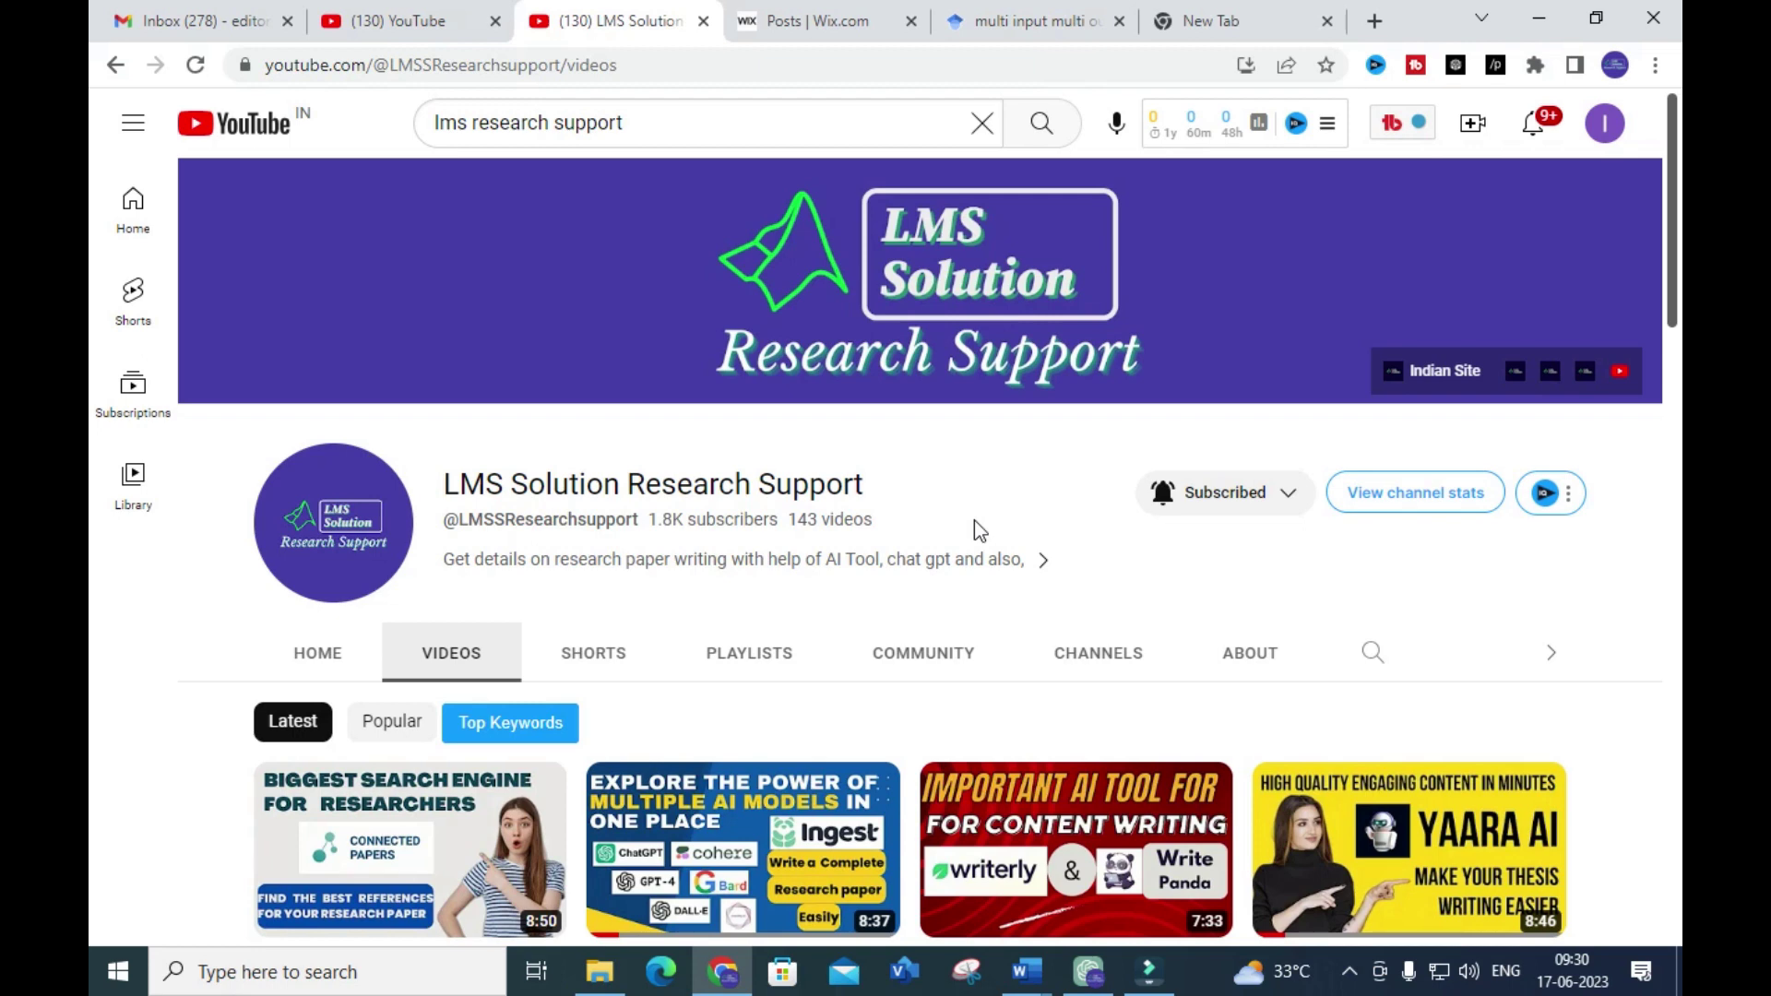
Switch from the YouTube channel page to the ChatGPT window.
{"action": "left_click", "coordinate": [1094, 984]}
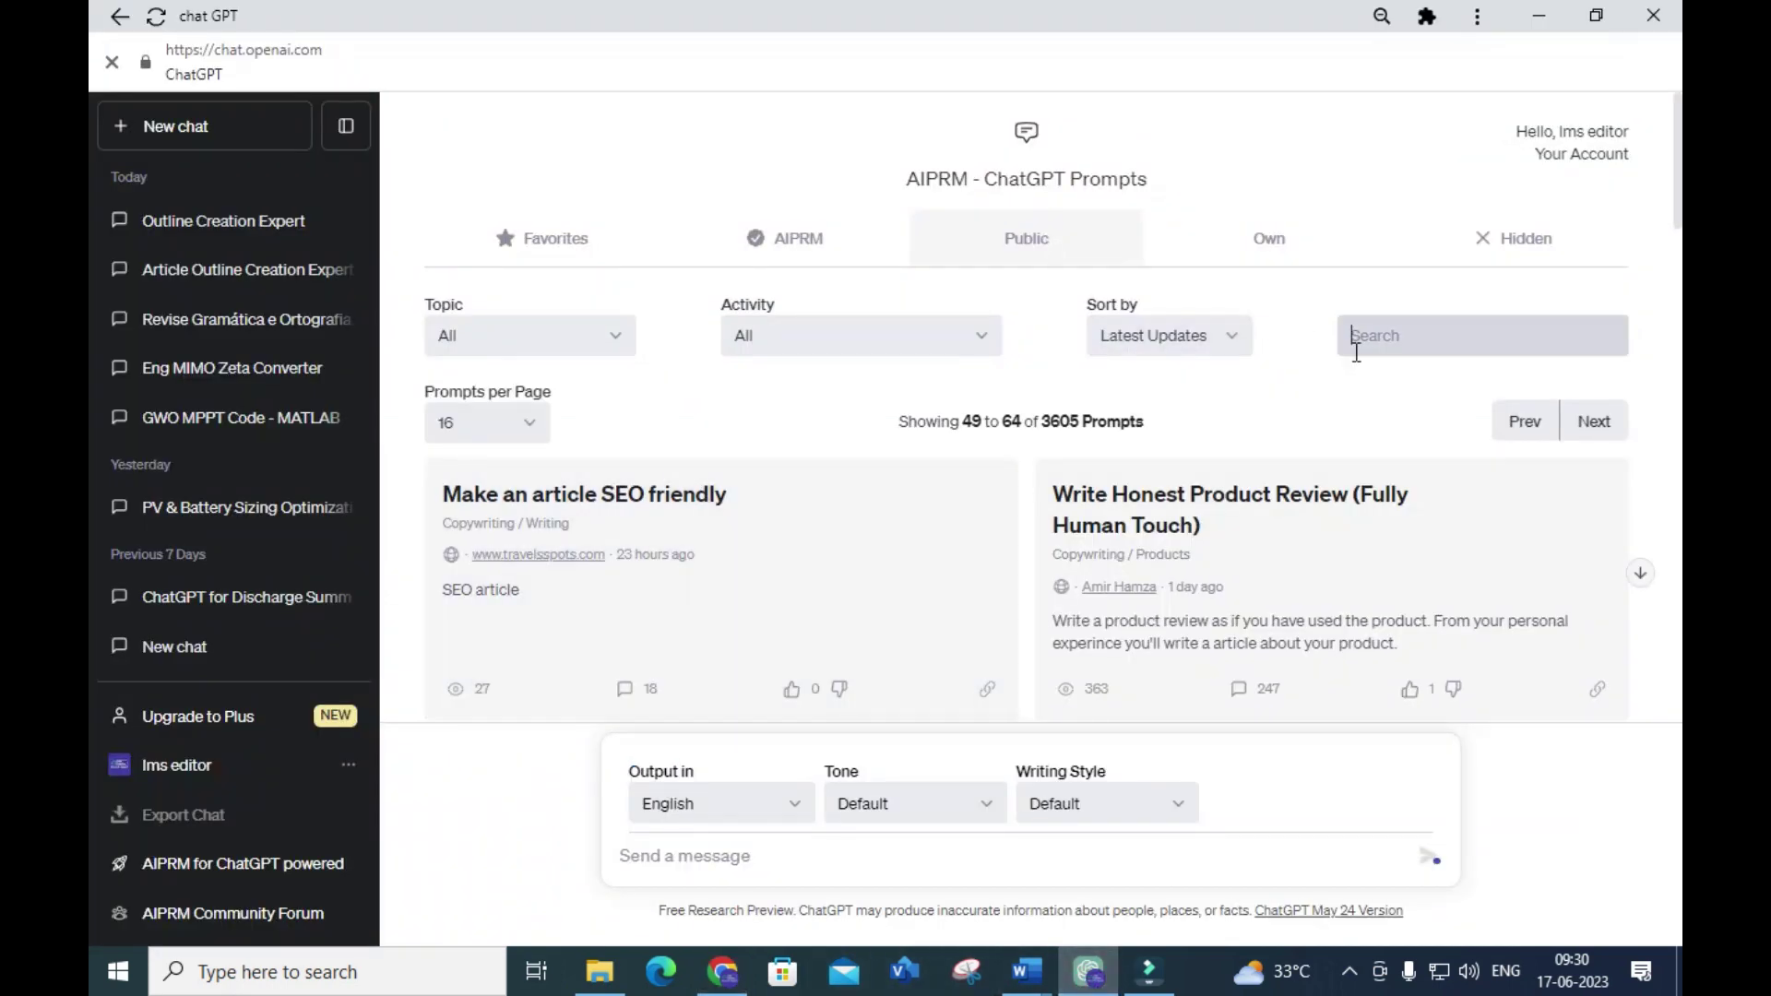
Search AIPRM for 'literature reviews thesis' and load the Literature Reviews thesis and academic articles prompt.
{"action": "left_click", "coordinate": [1356, 353]}
{"action": "type", "text": "literature "}
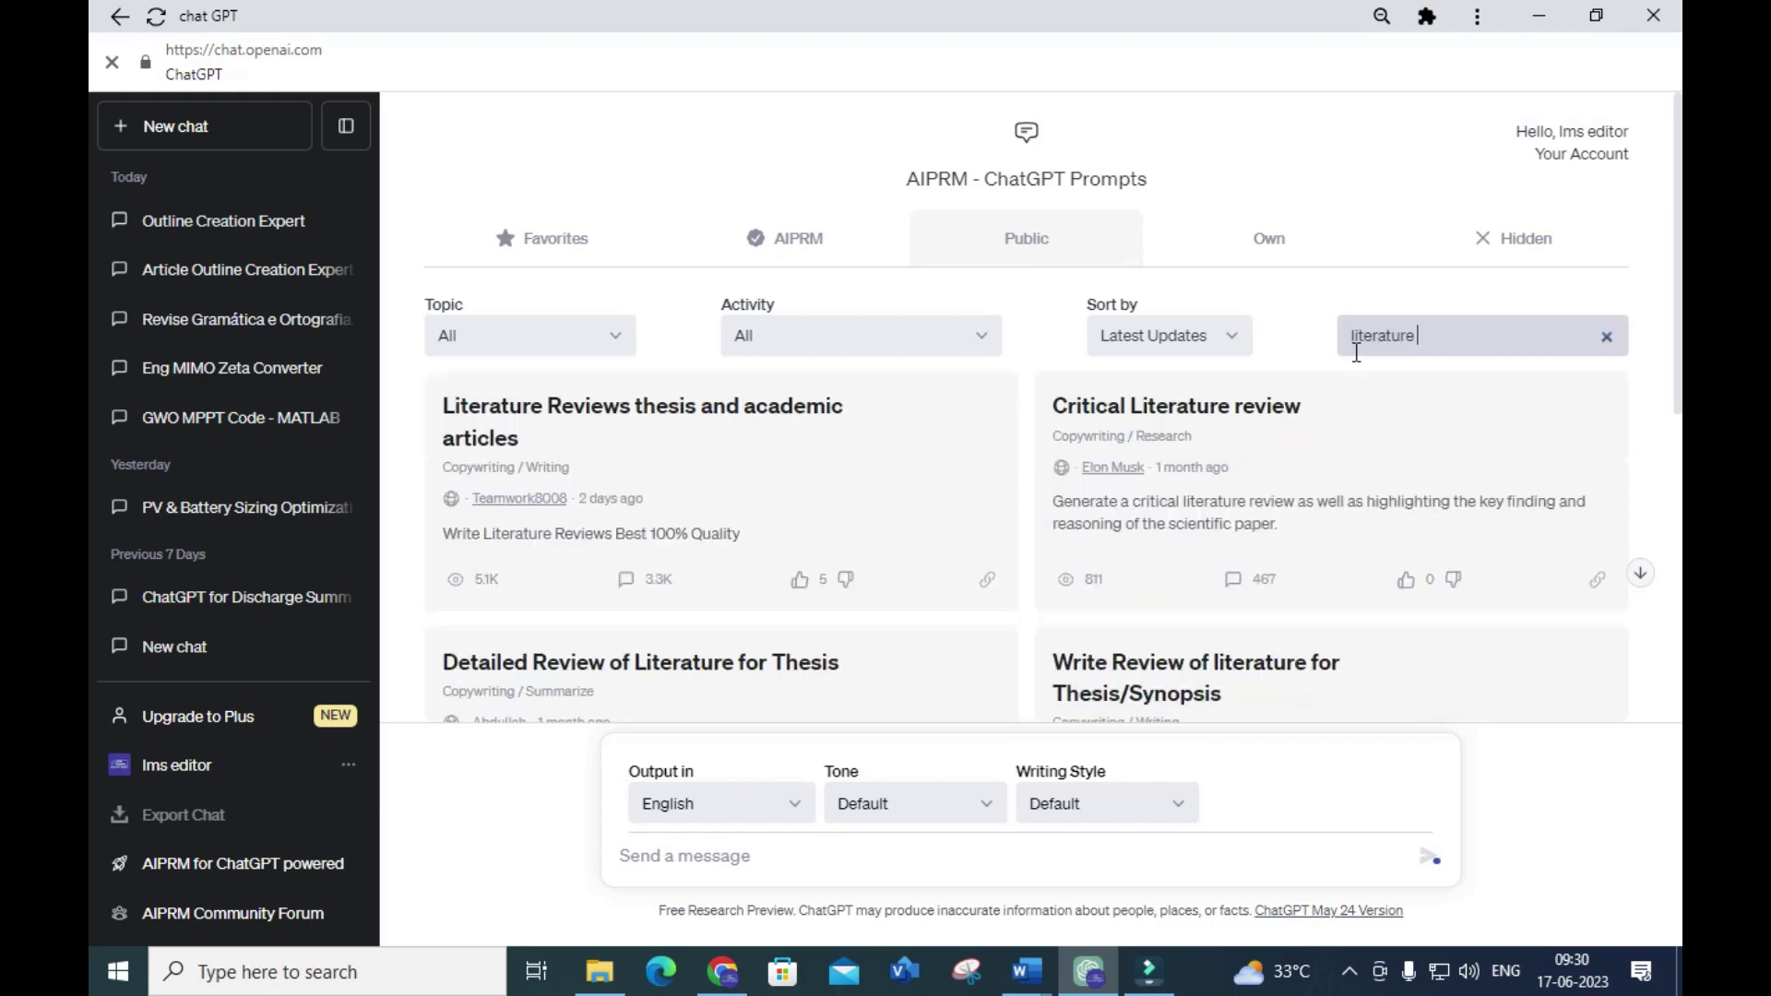
{"action": "type", "text": "re"}
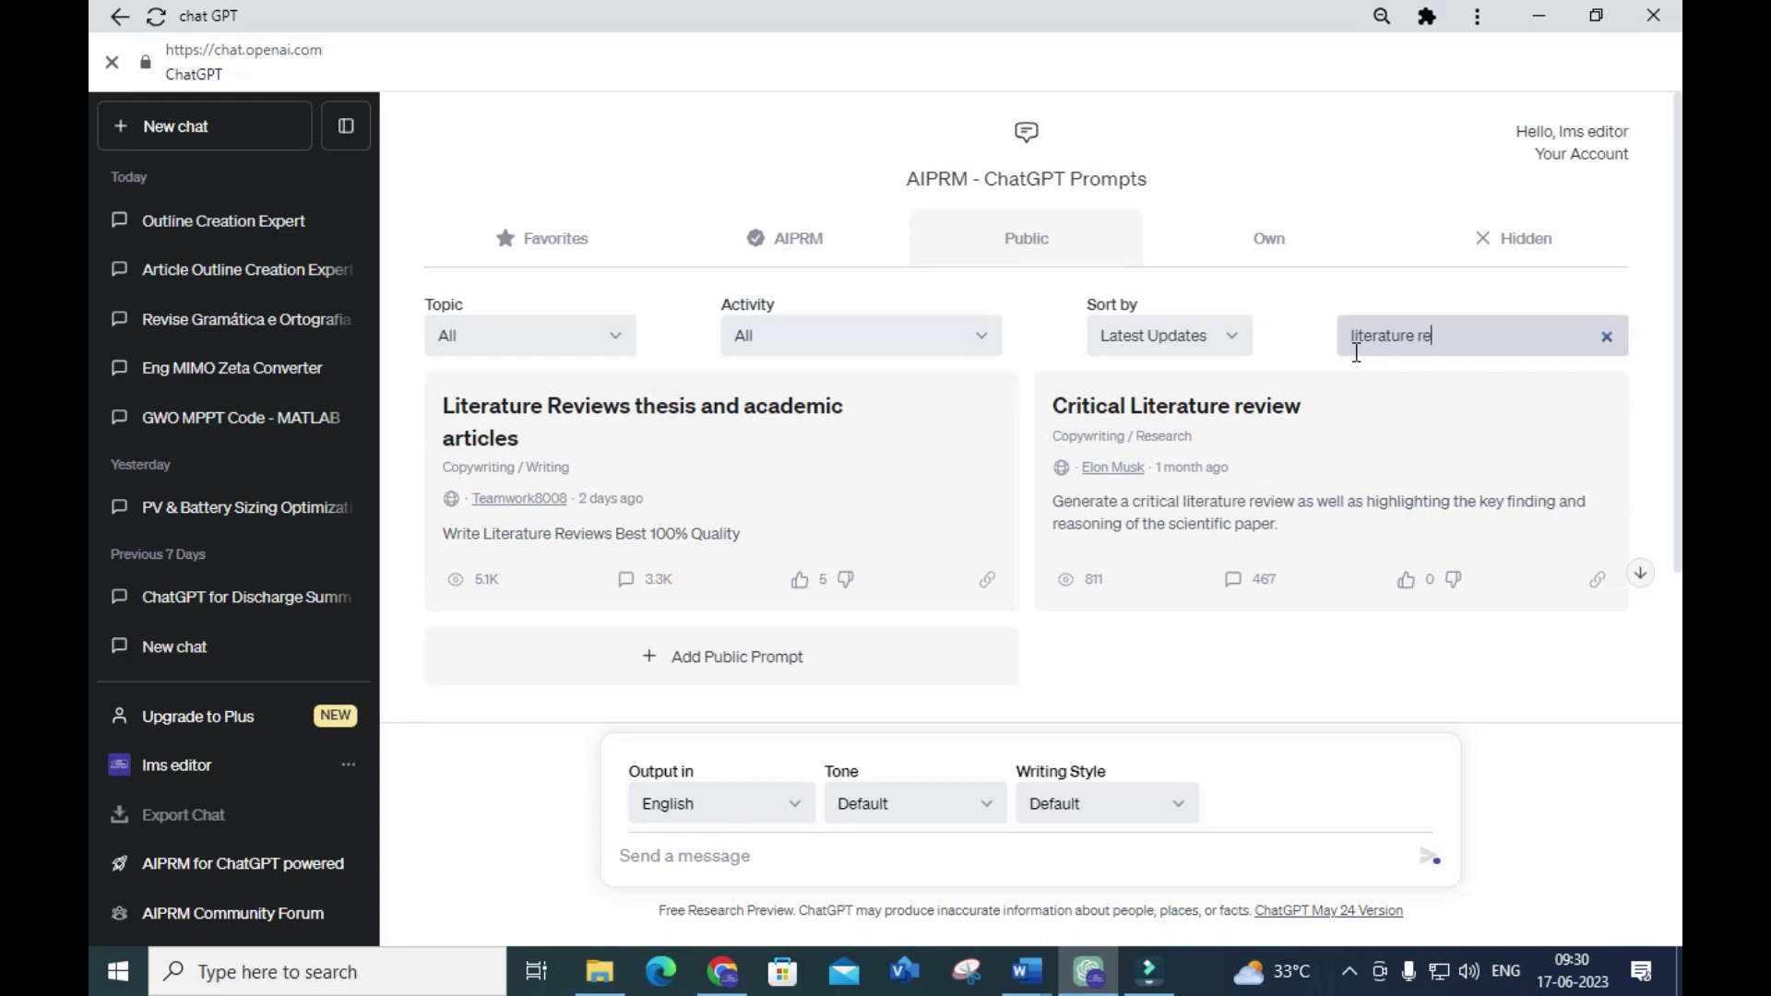
{"action": "type", "text": "i"}
{"action": "key", "text": "BackSpace"}
{"action": "type", "text": "views "}
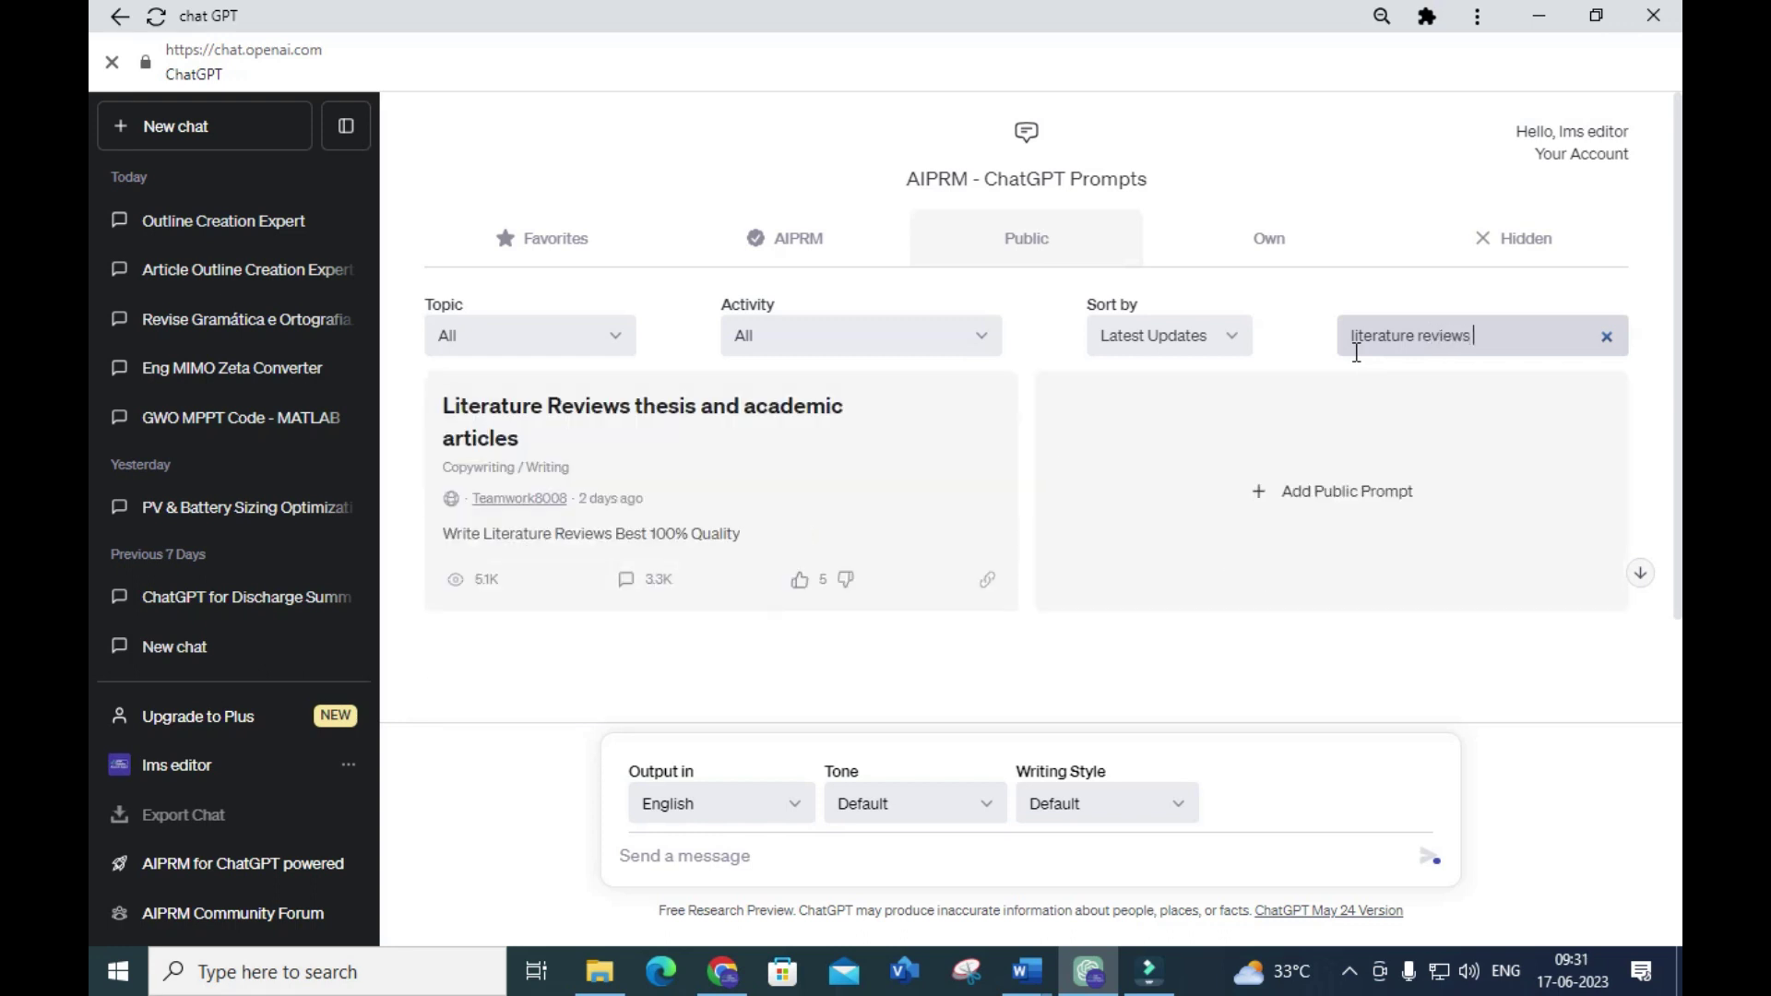
{"action": "type", "text": "thesis &"}
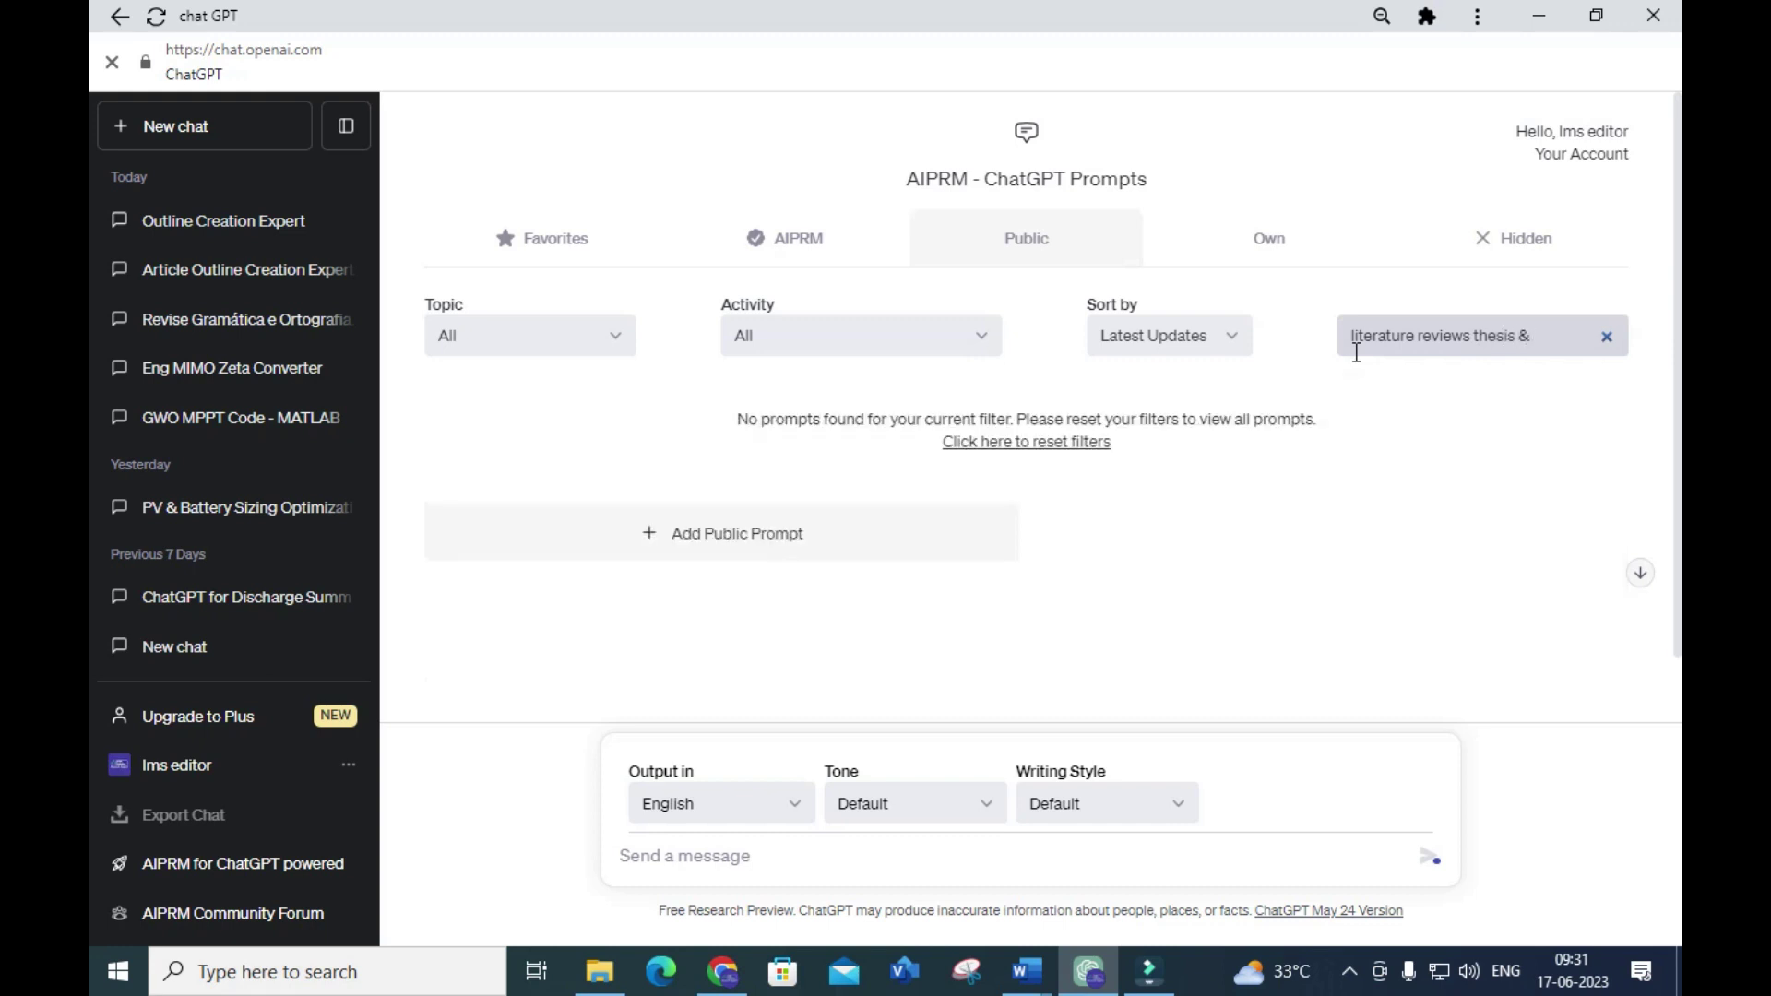
{"action": "key", "text": "BackSpace"}
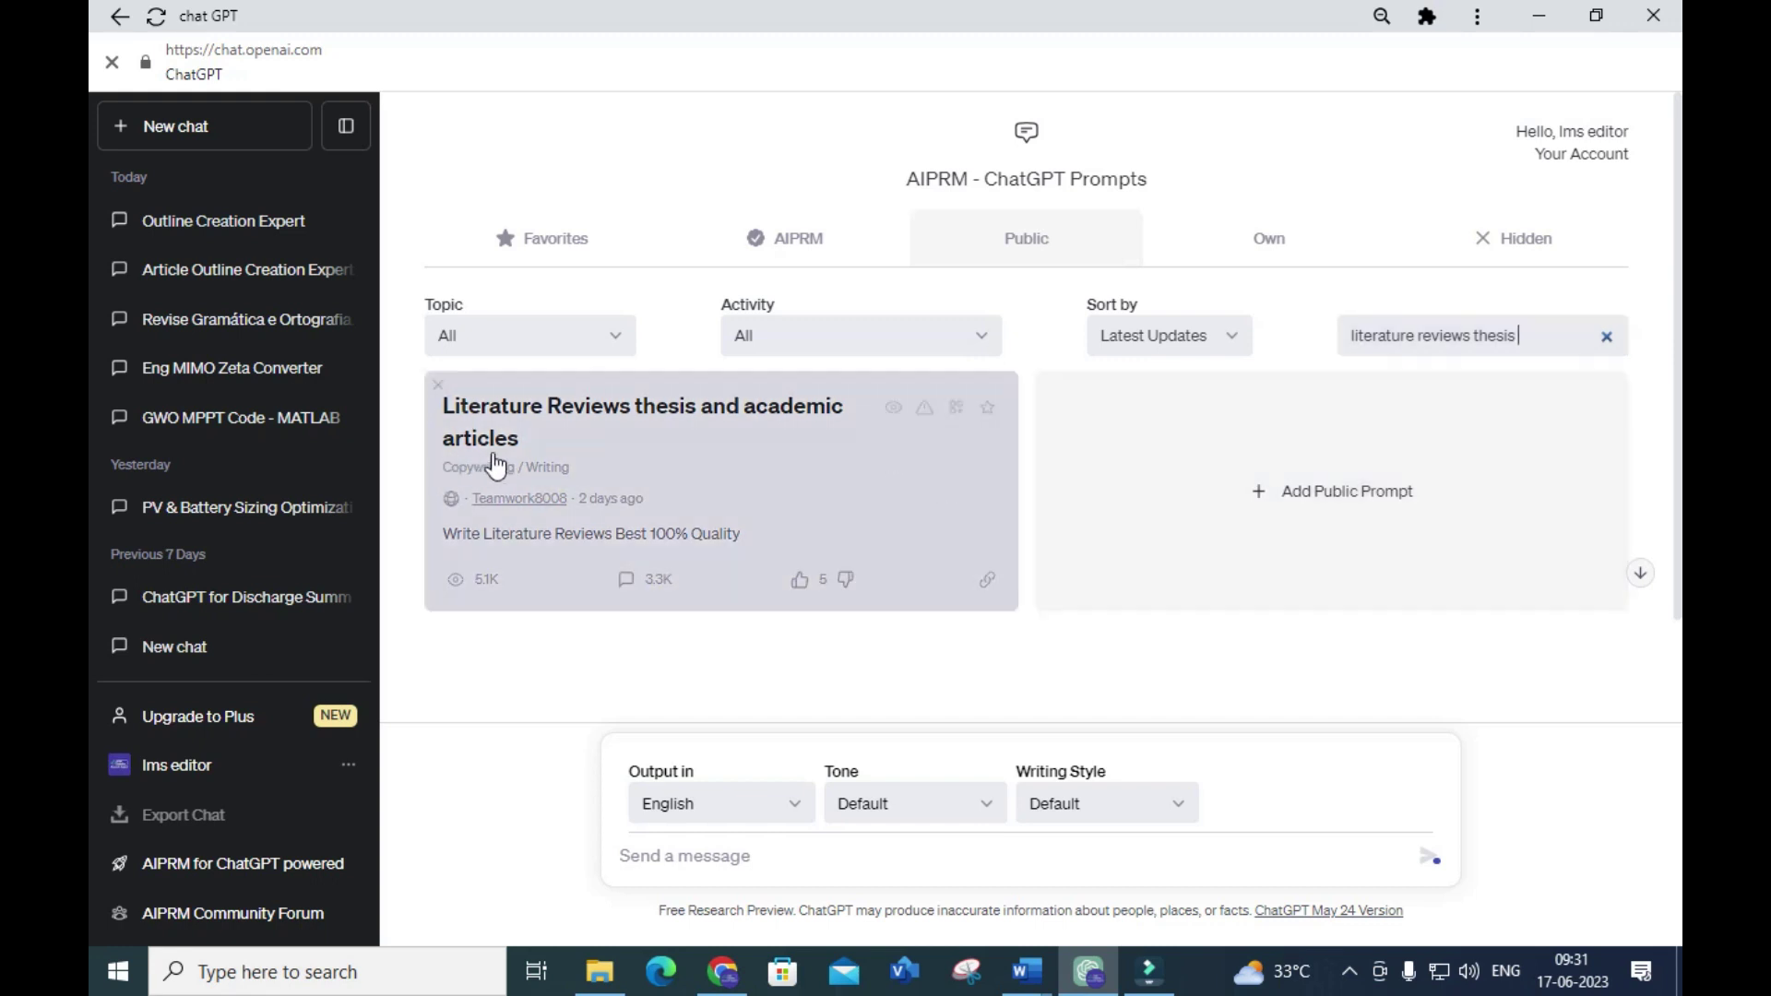
{"action": "left_click", "coordinate": [604, 420]}
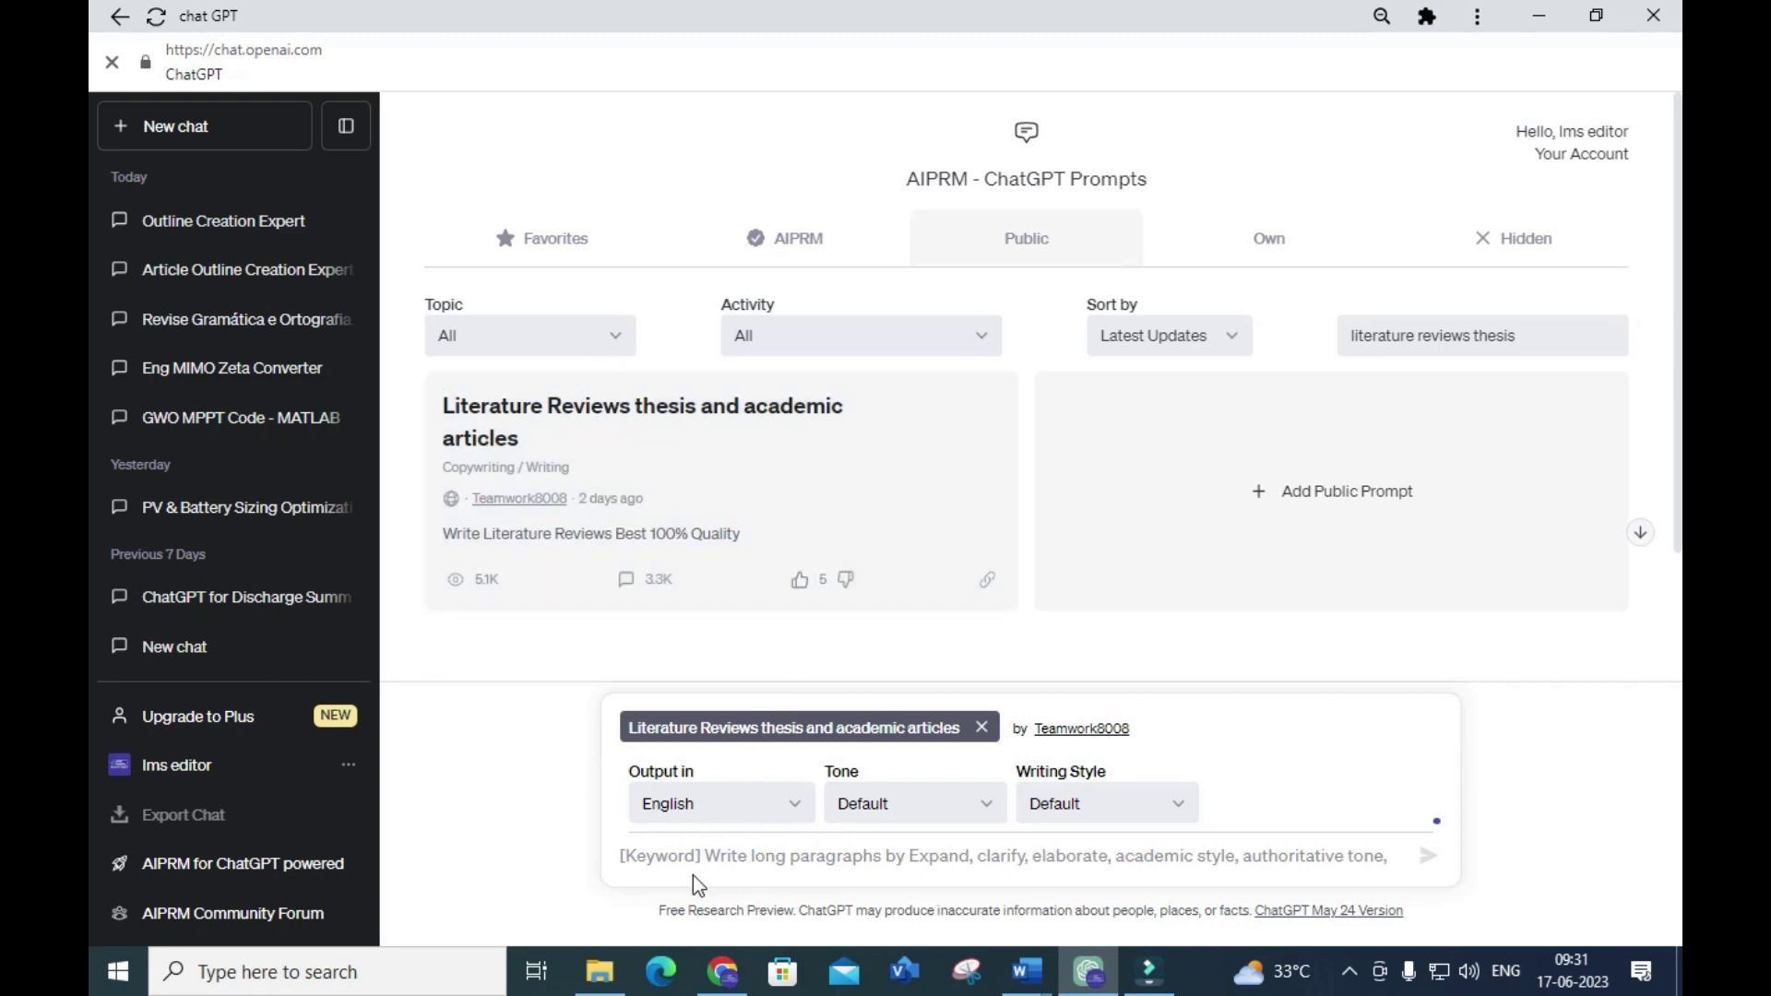
{"action": "left_click", "coordinate": [1029, 971]}
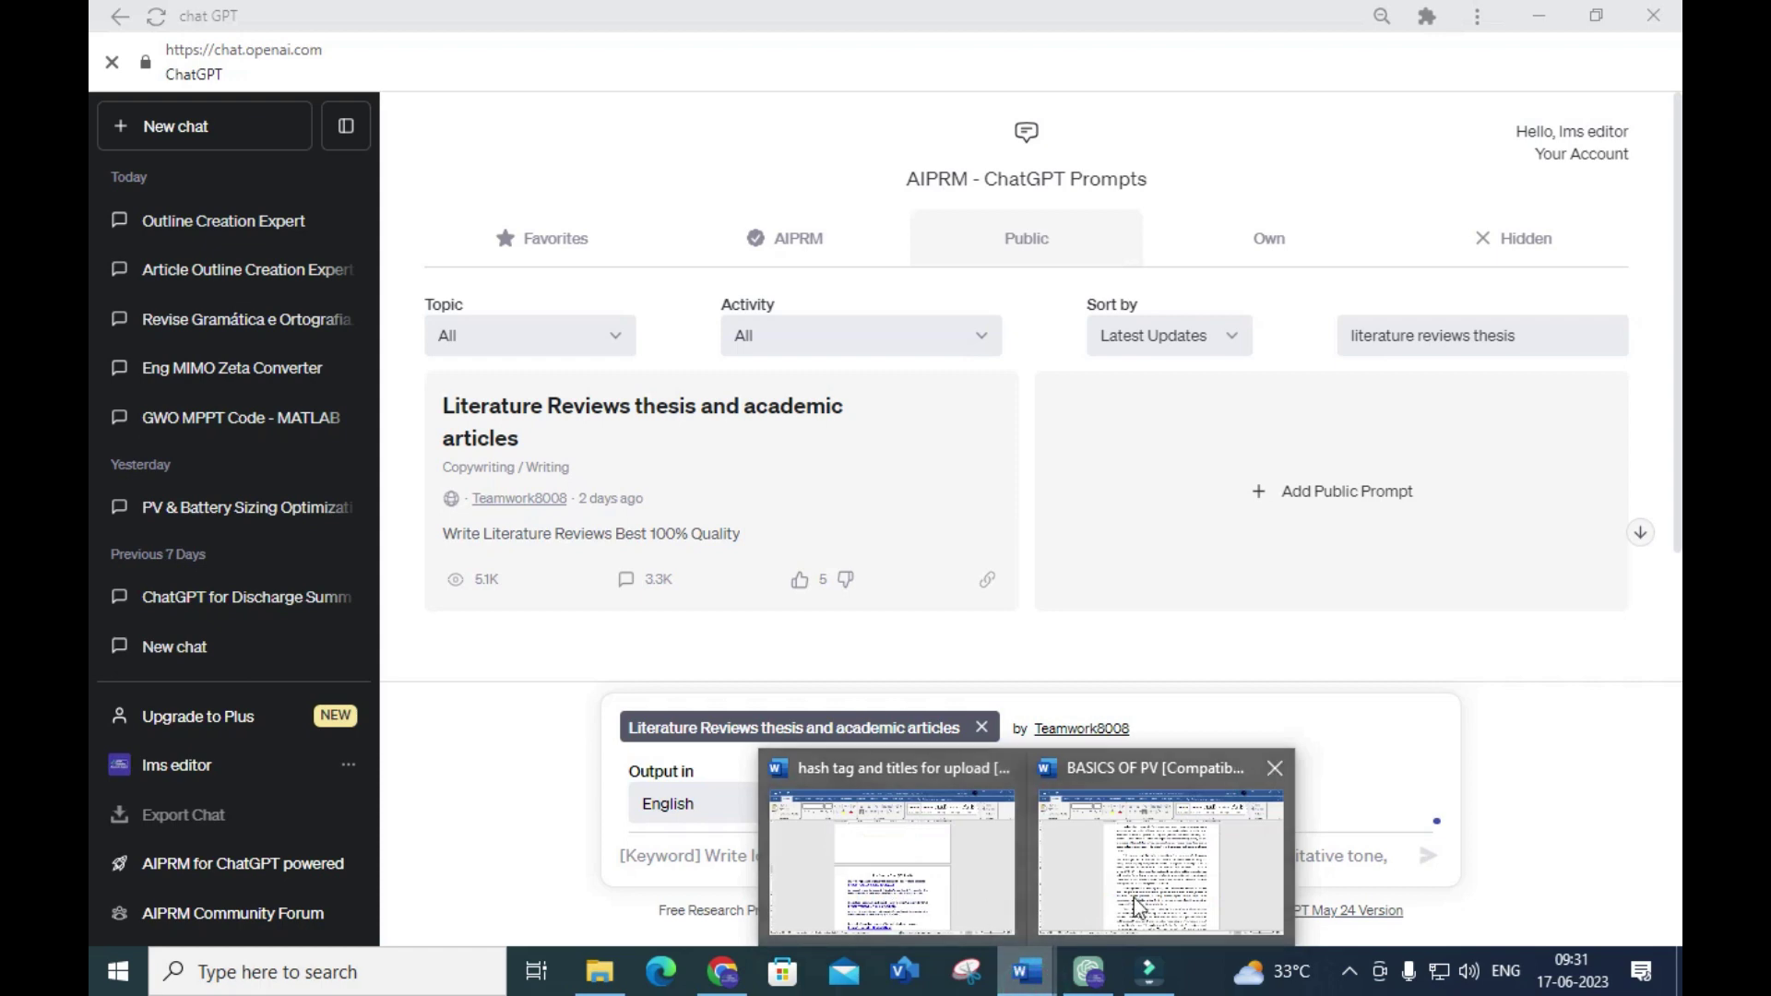
Copy the zeta converter paper title from Google Scholar and return to ChatGPT.
{"action": "left_click", "coordinate": [722, 971]}
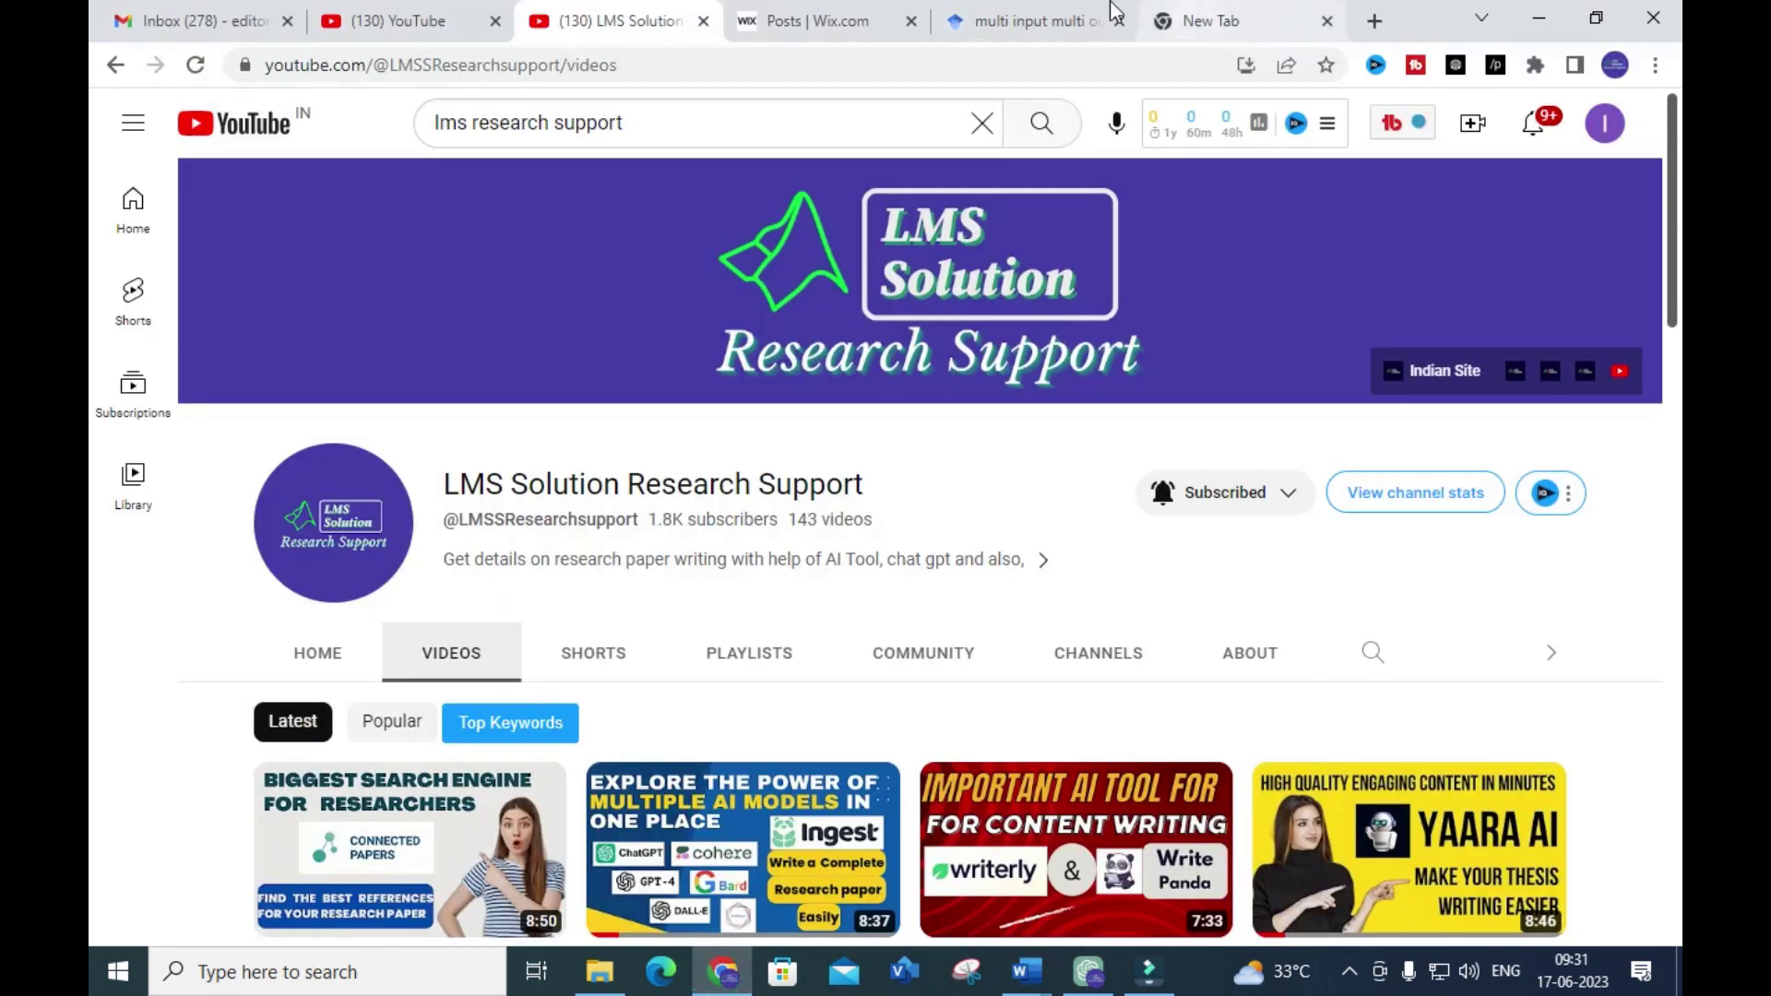
{"action": "left_click", "coordinate": [1029, 21]}
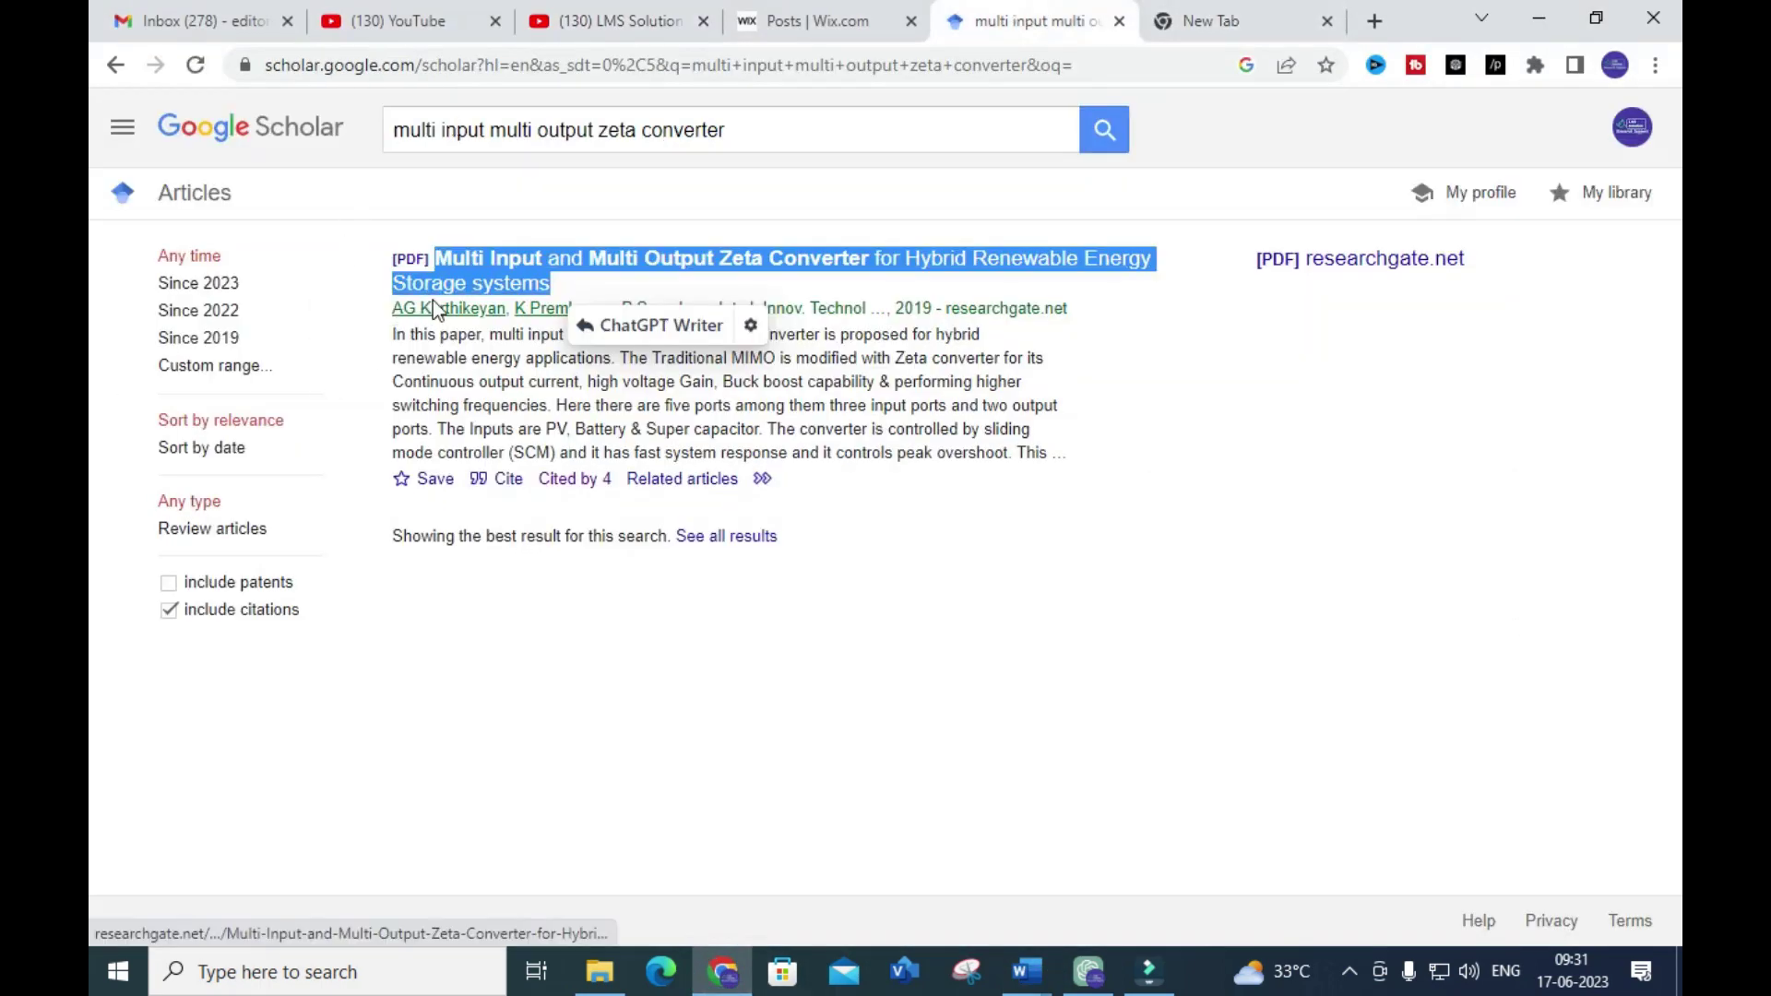
{"action": "key", "text": "alt+Tab"}
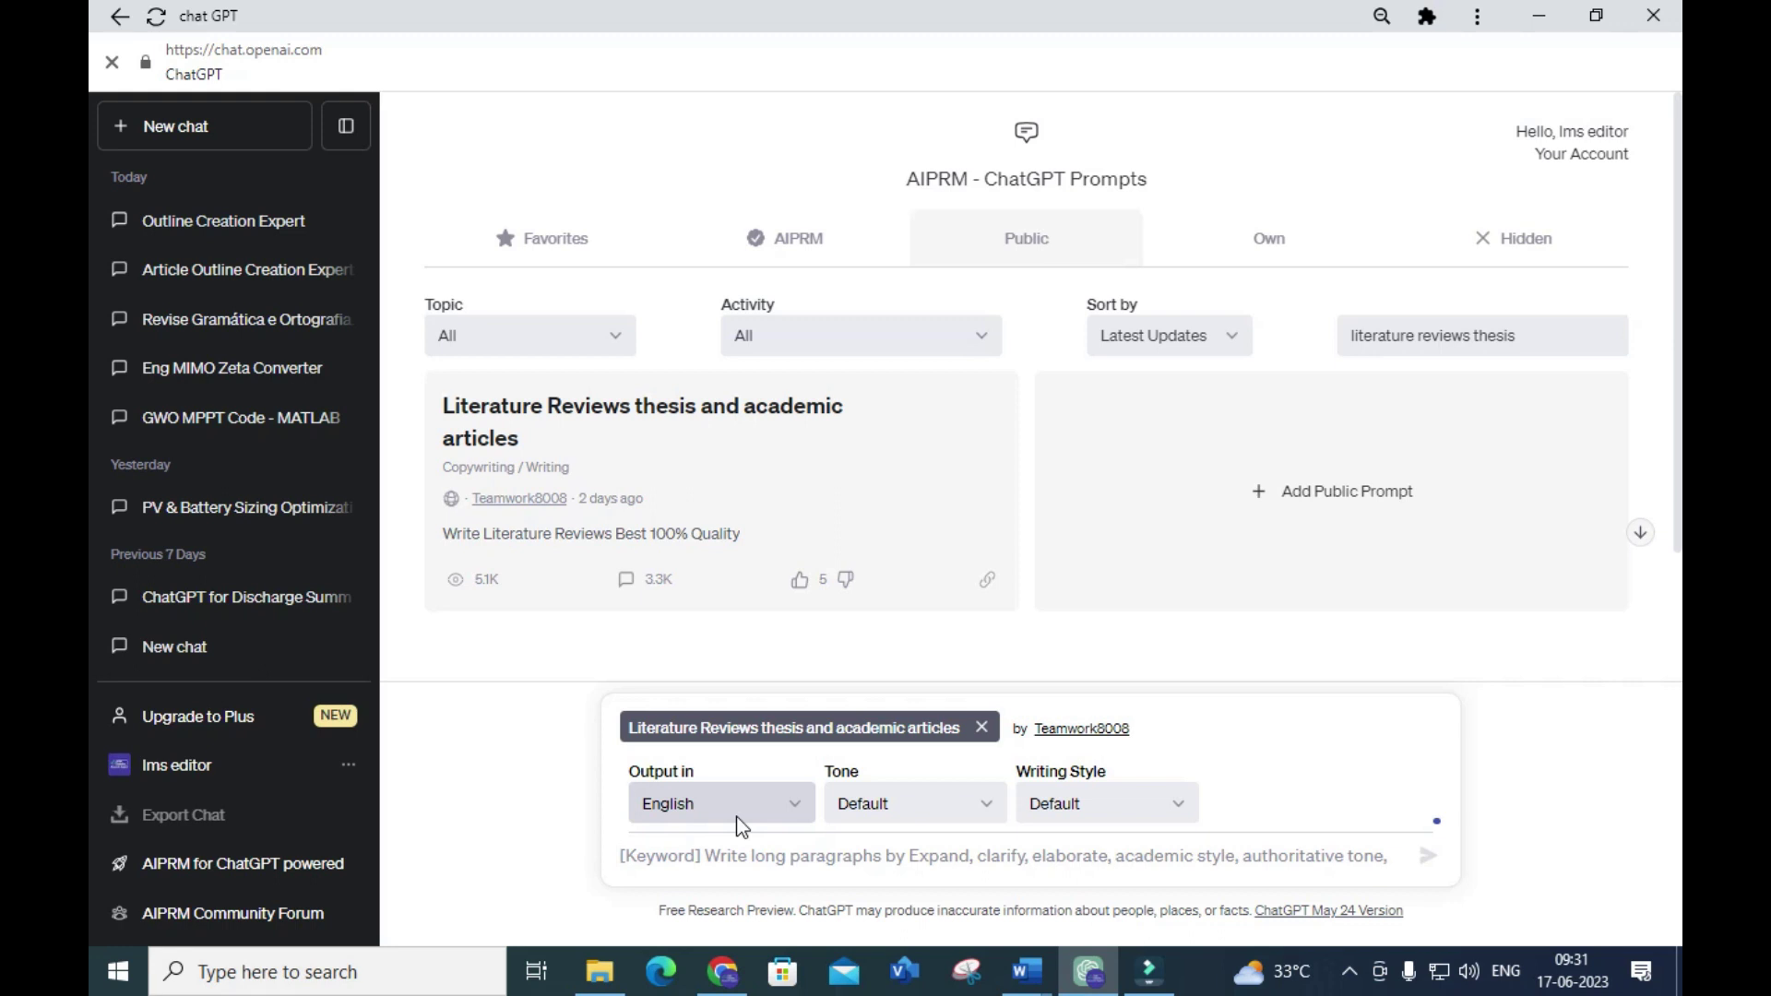
Send the pasted zeta converter paper title as the literature review keyword.
{"action": "type", "text": "Multi Input and Multi Output Zeta Converter for Hybrid Renewable Energy Storage systems"}
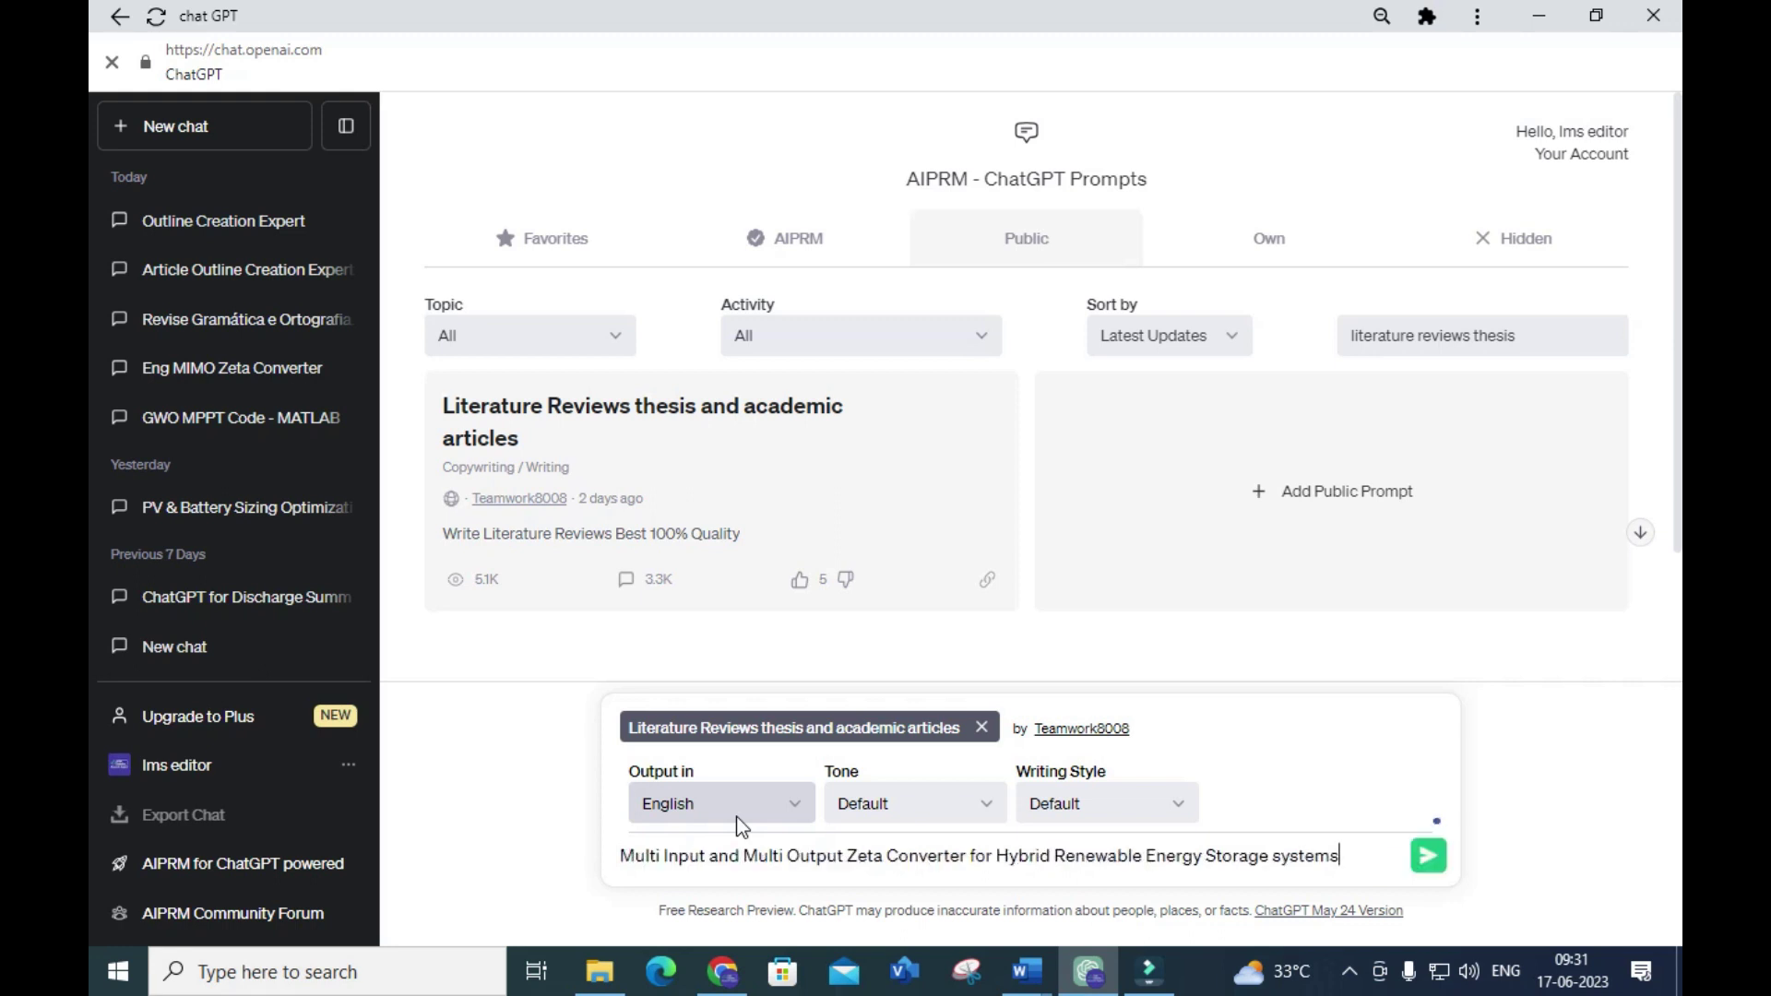
{"action": "key", "text": "Return"}
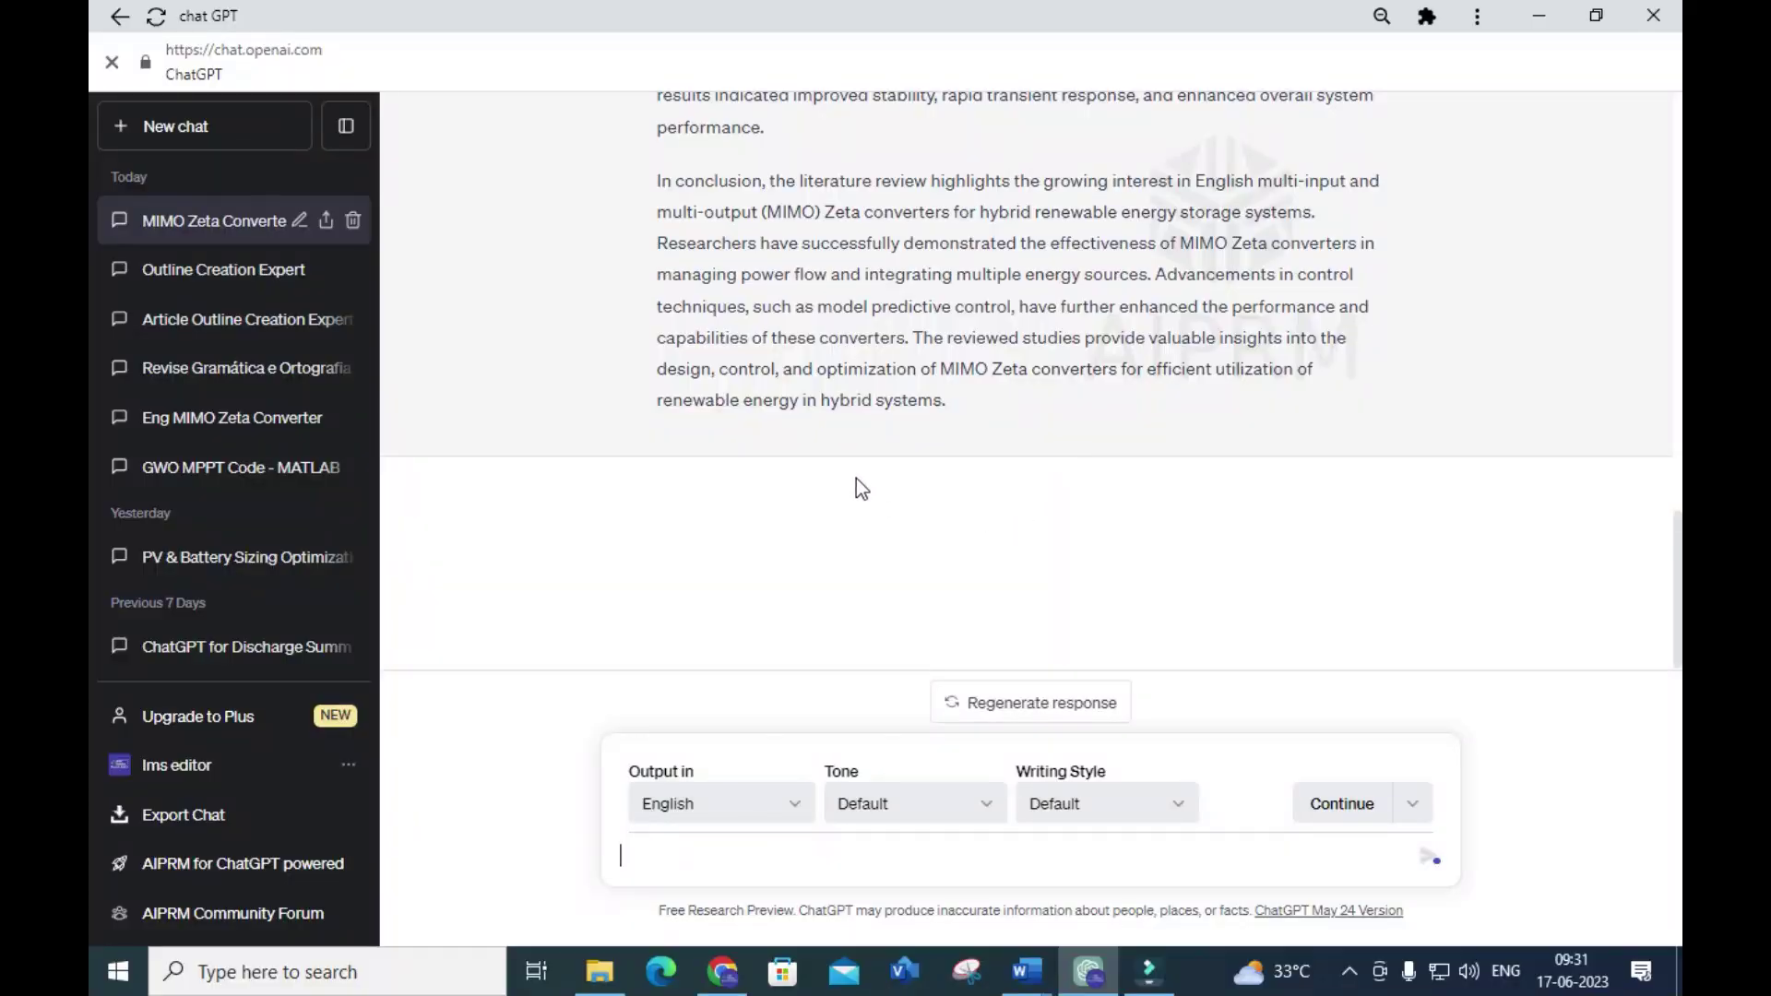
{"action": "scroll", "coordinate": [861, 487], "scroll_direction": "up", "scroll_amount": 20}
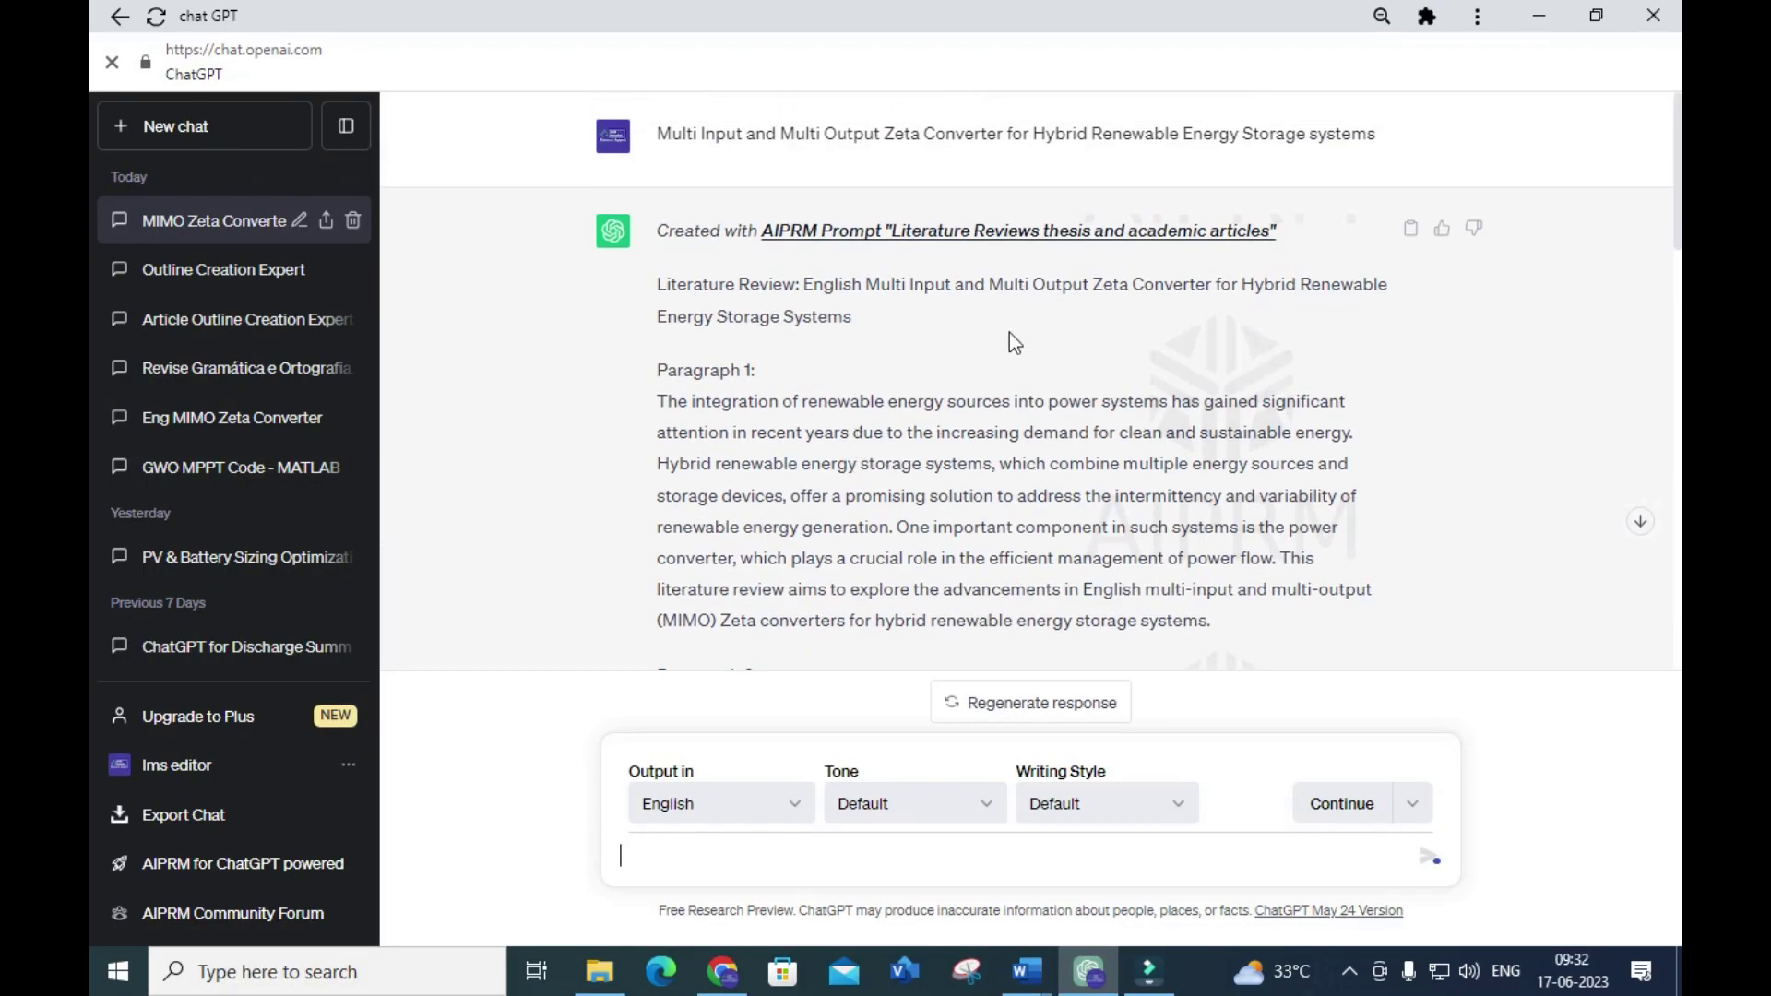
{"action": "scroll", "coordinate": [793, 399], "scroll_direction": "down", "scroll_amount": 3}
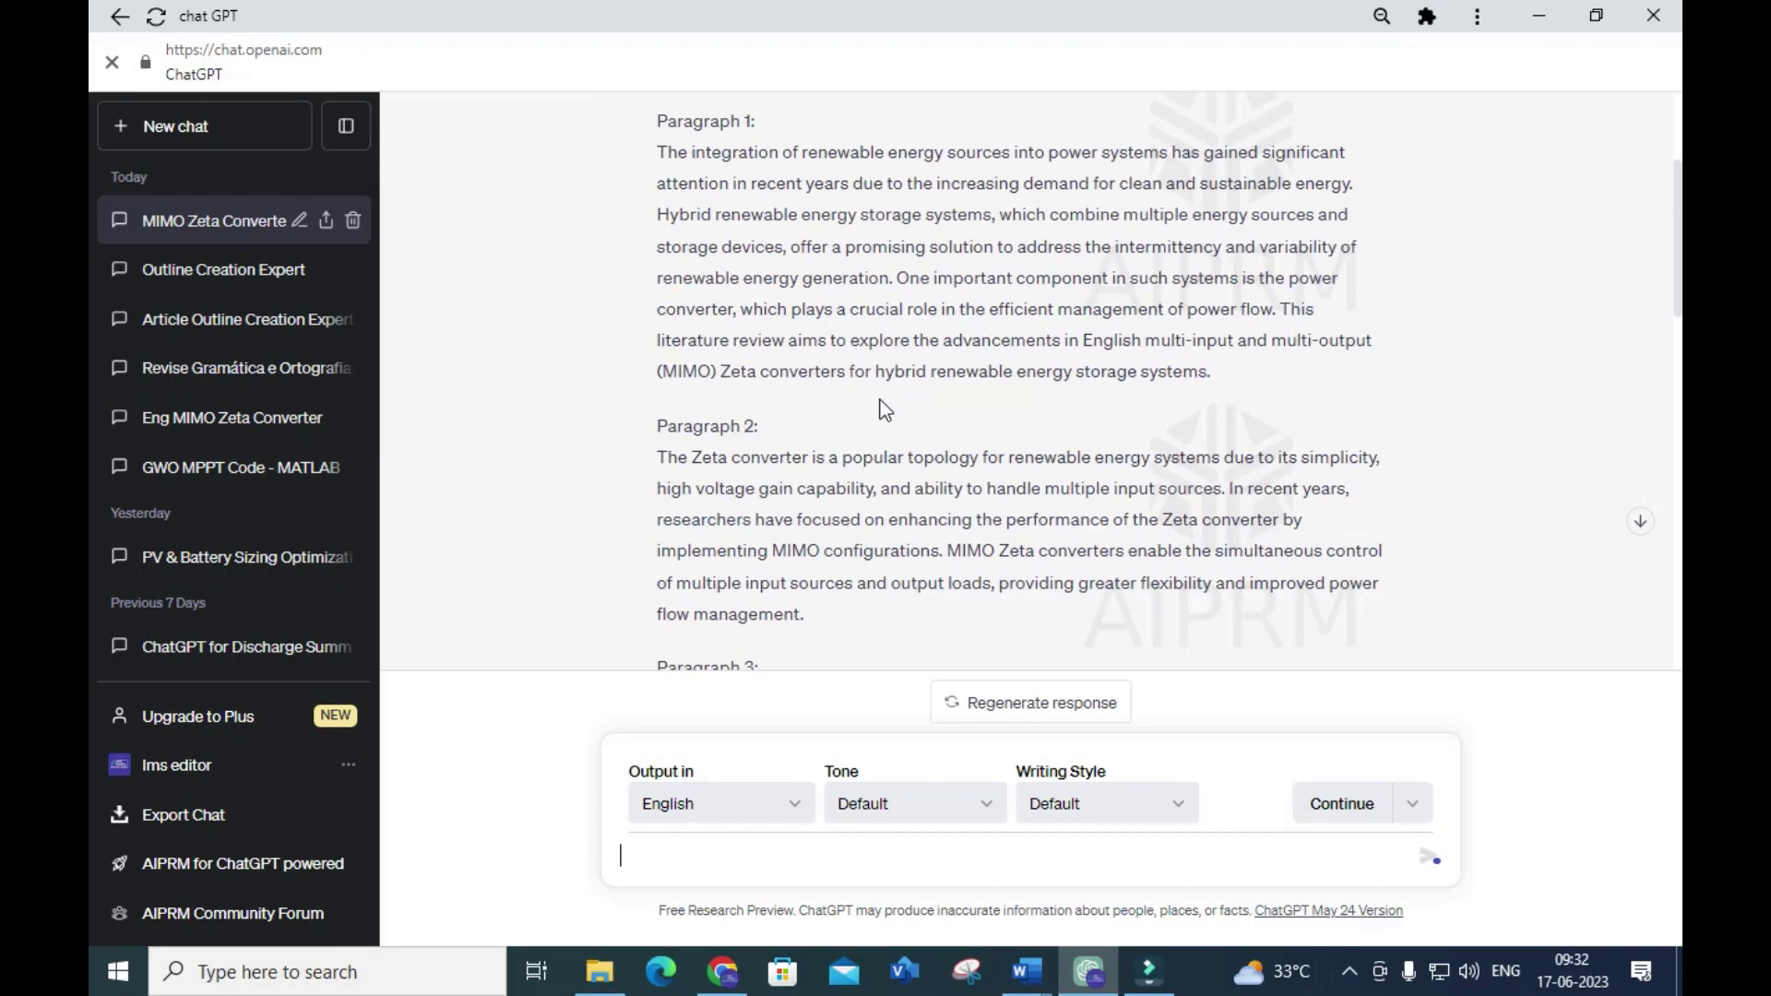
{"action": "scroll", "coordinate": [662, 400], "scroll_direction": "up", "scroll_amount": 3}
{"action": "scroll", "coordinate": [662, 401], "scroll_direction": "down", "scroll_amount": 1}
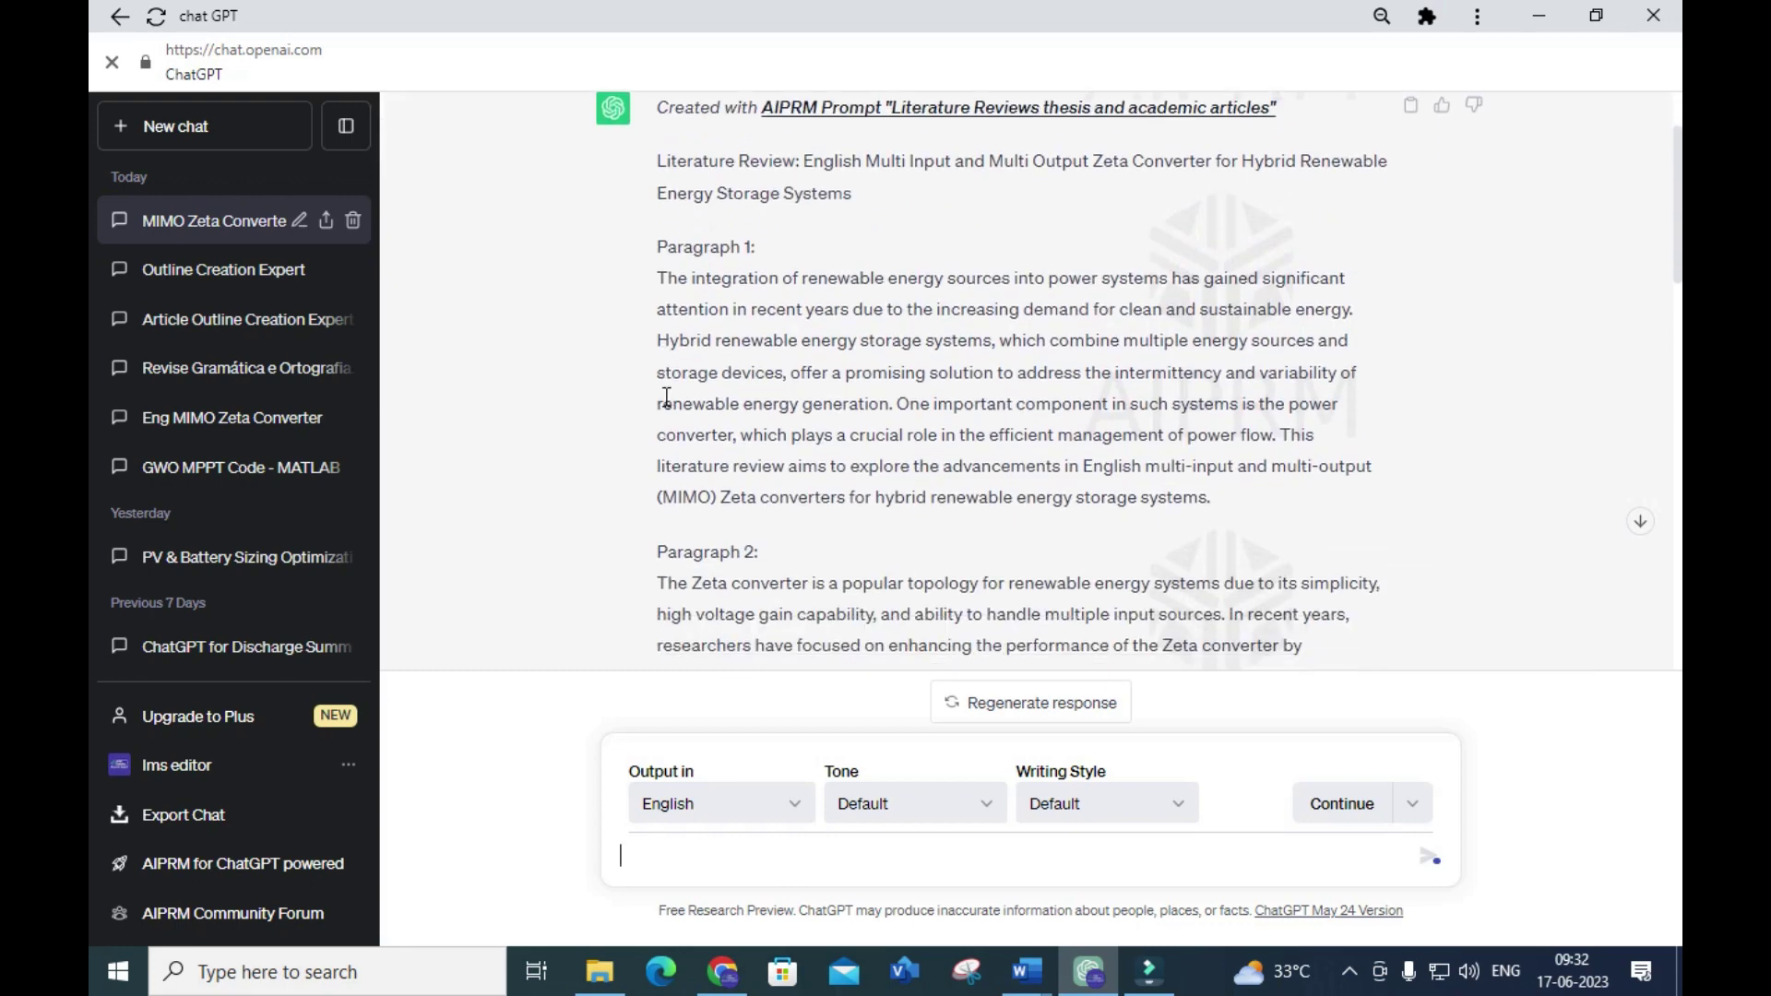
Read through the generated MIMO Zeta converter review from Paragraph 1 to Paragraph 5.
{"action": "left_click_drag", "start_coordinate": [663, 277], "coordinate": [1275, 516]}
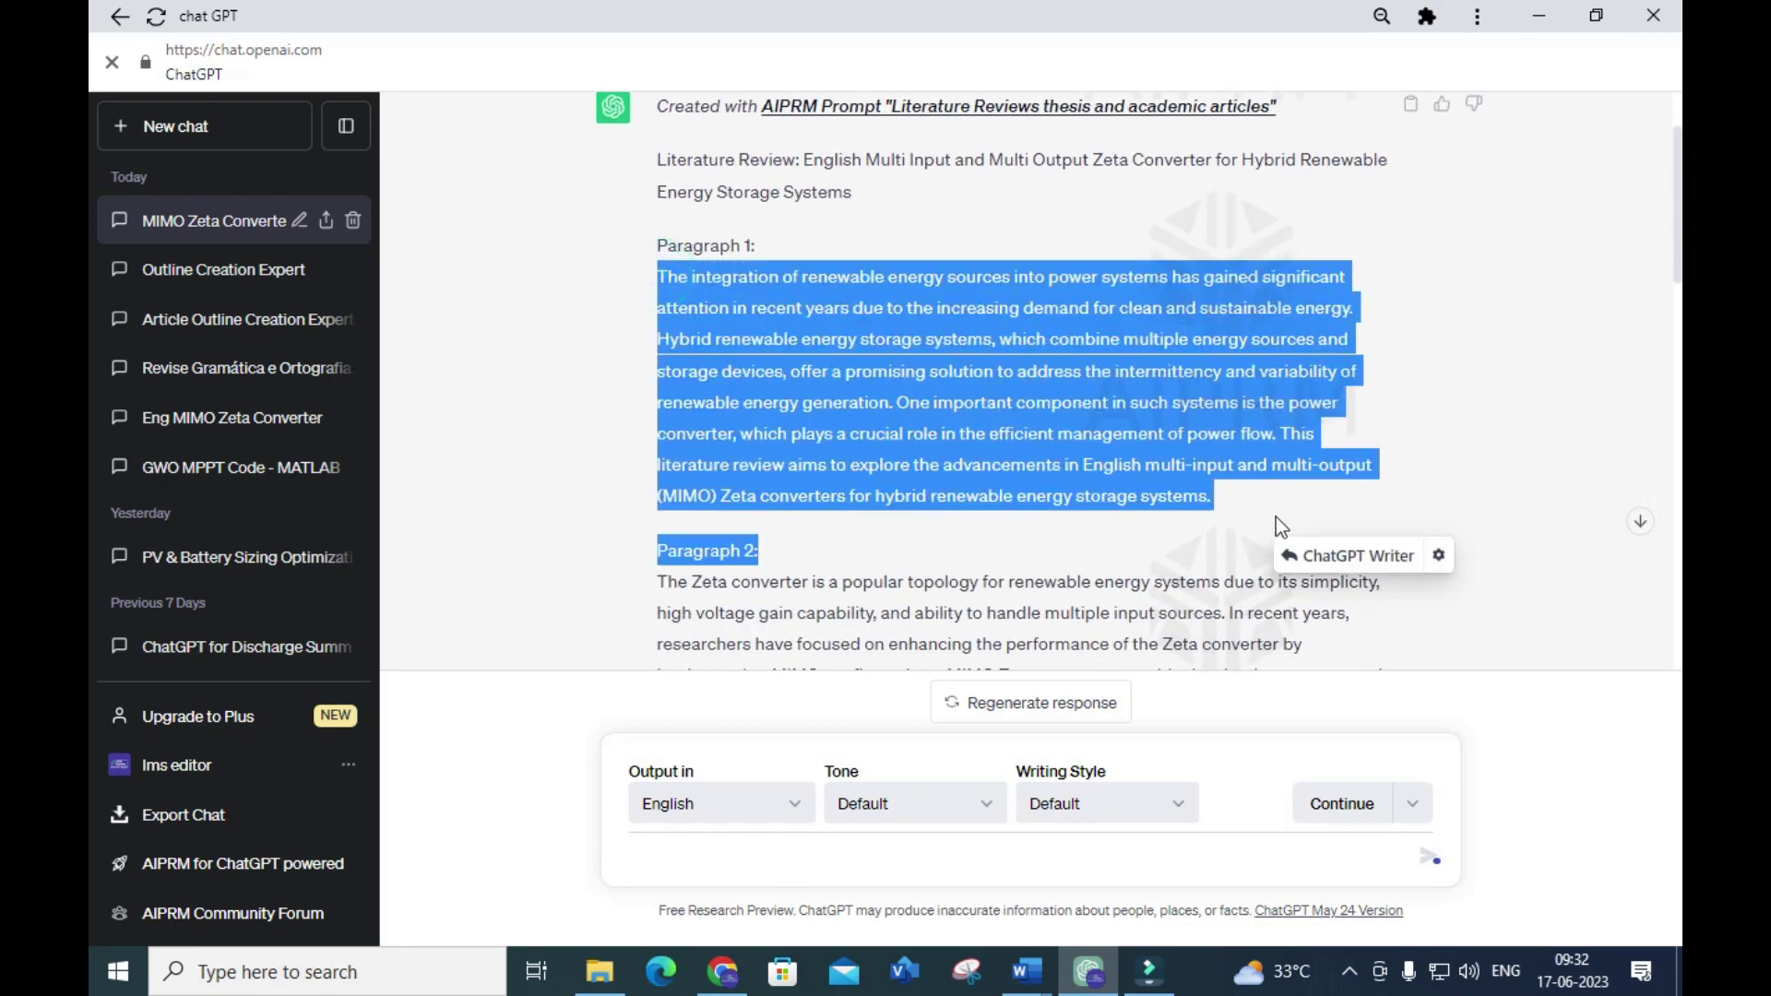
{"action": "left_click", "coordinate": [903, 524]}
{"action": "scroll", "coordinate": [830, 479], "scroll_direction": "down", "scroll_amount": 4}
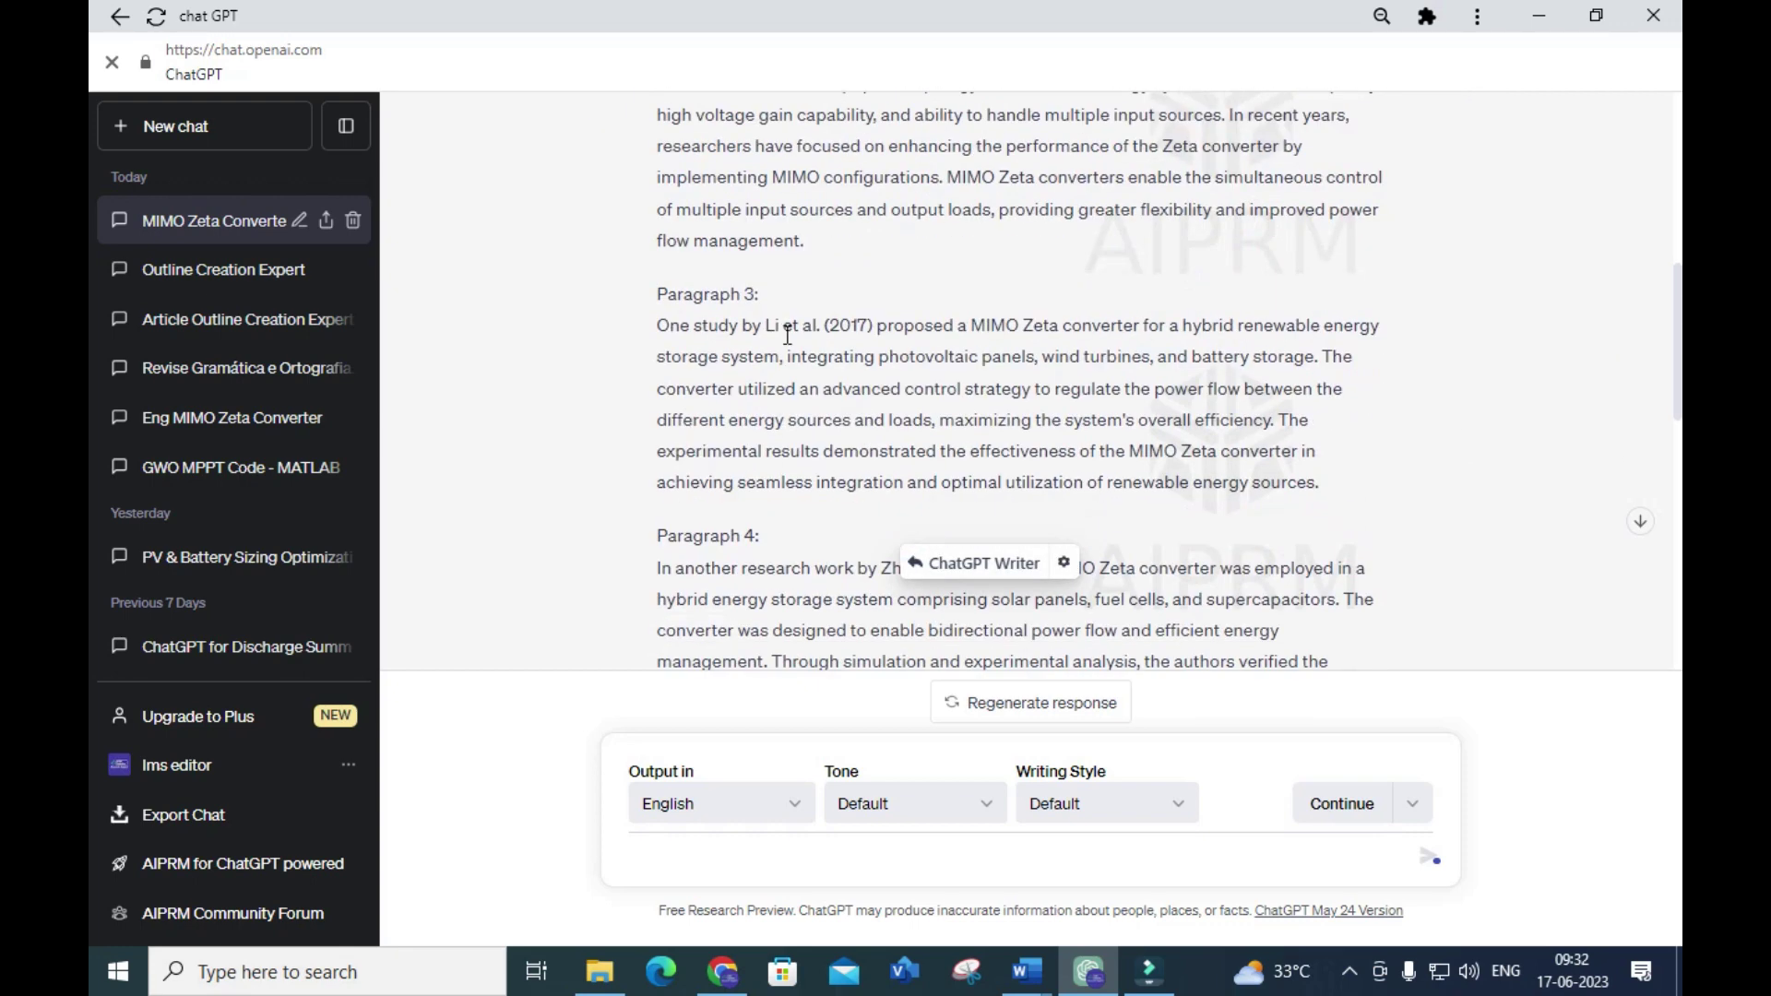
{"action": "left_click_drag", "start_coordinate": [783, 329], "coordinate": [1043, 323]}
{"action": "scroll", "coordinate": [795, 430], "scroll_direction": "down", "scroll_amount": 3}
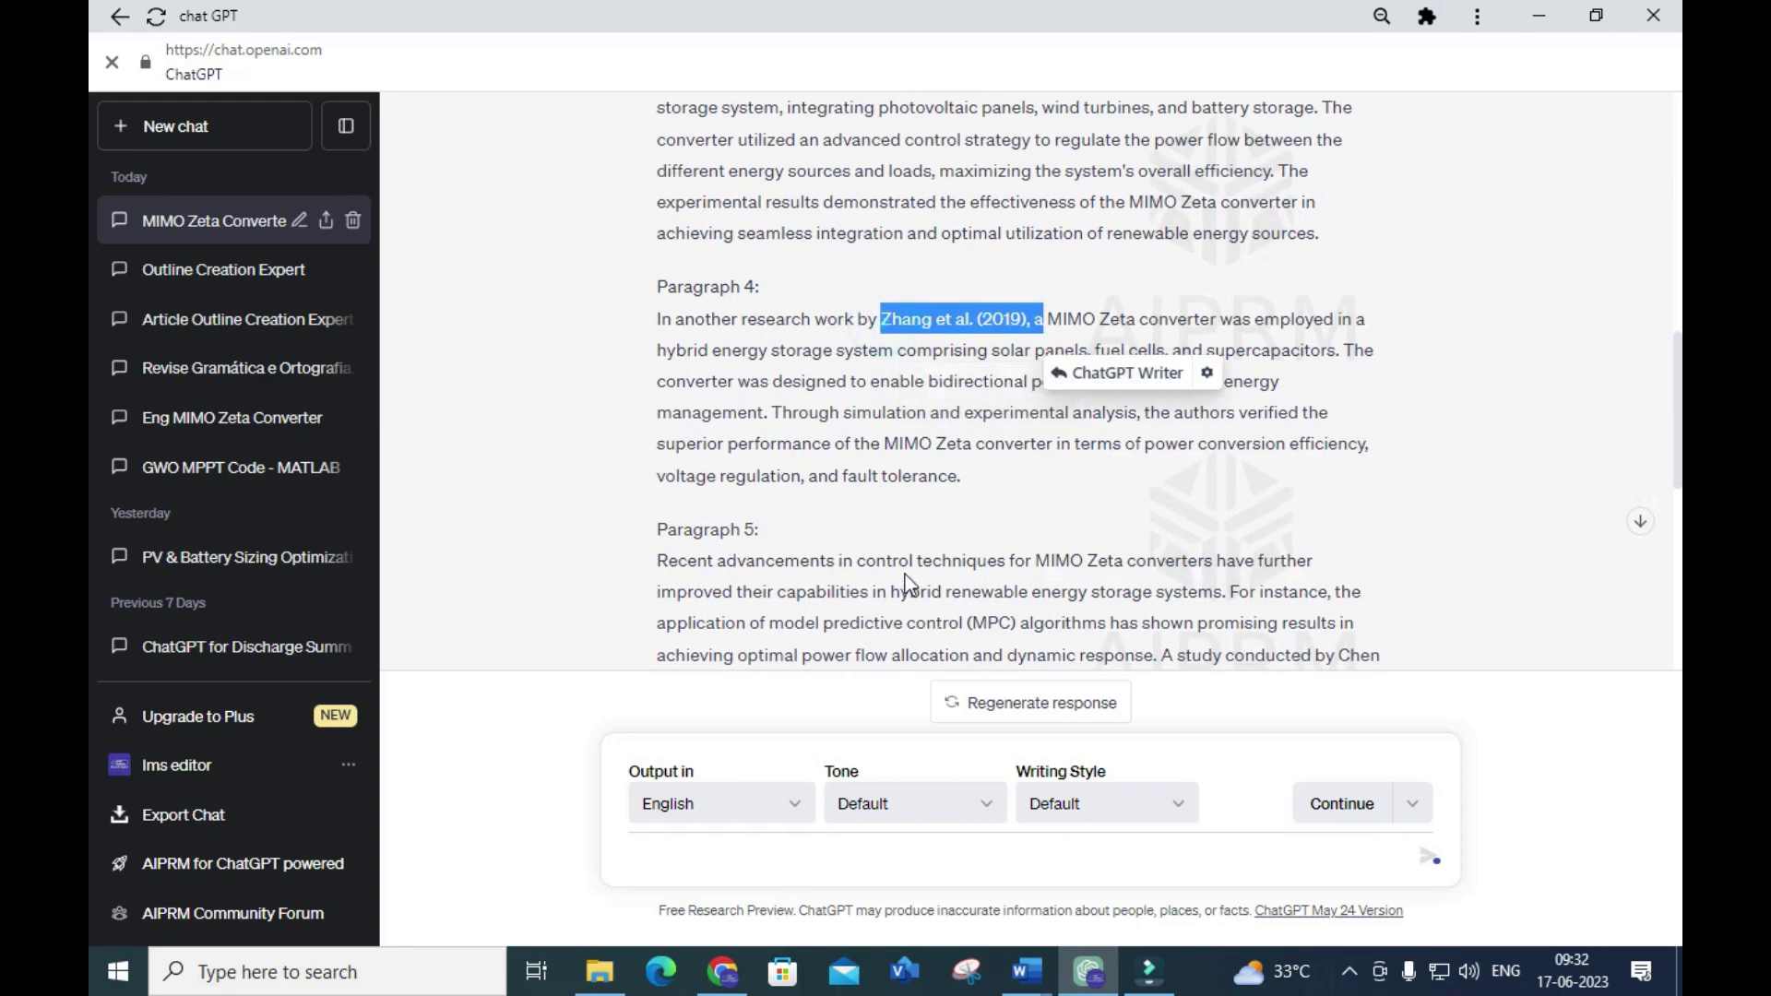
{"action": "scroll", "coordinate": [784, 577], "scroll_direction": "down", "scroll_amount": 1}
{"action": "left_click_drag", "start_coordinate": [613, 565], "coordinate": [557, 539]}
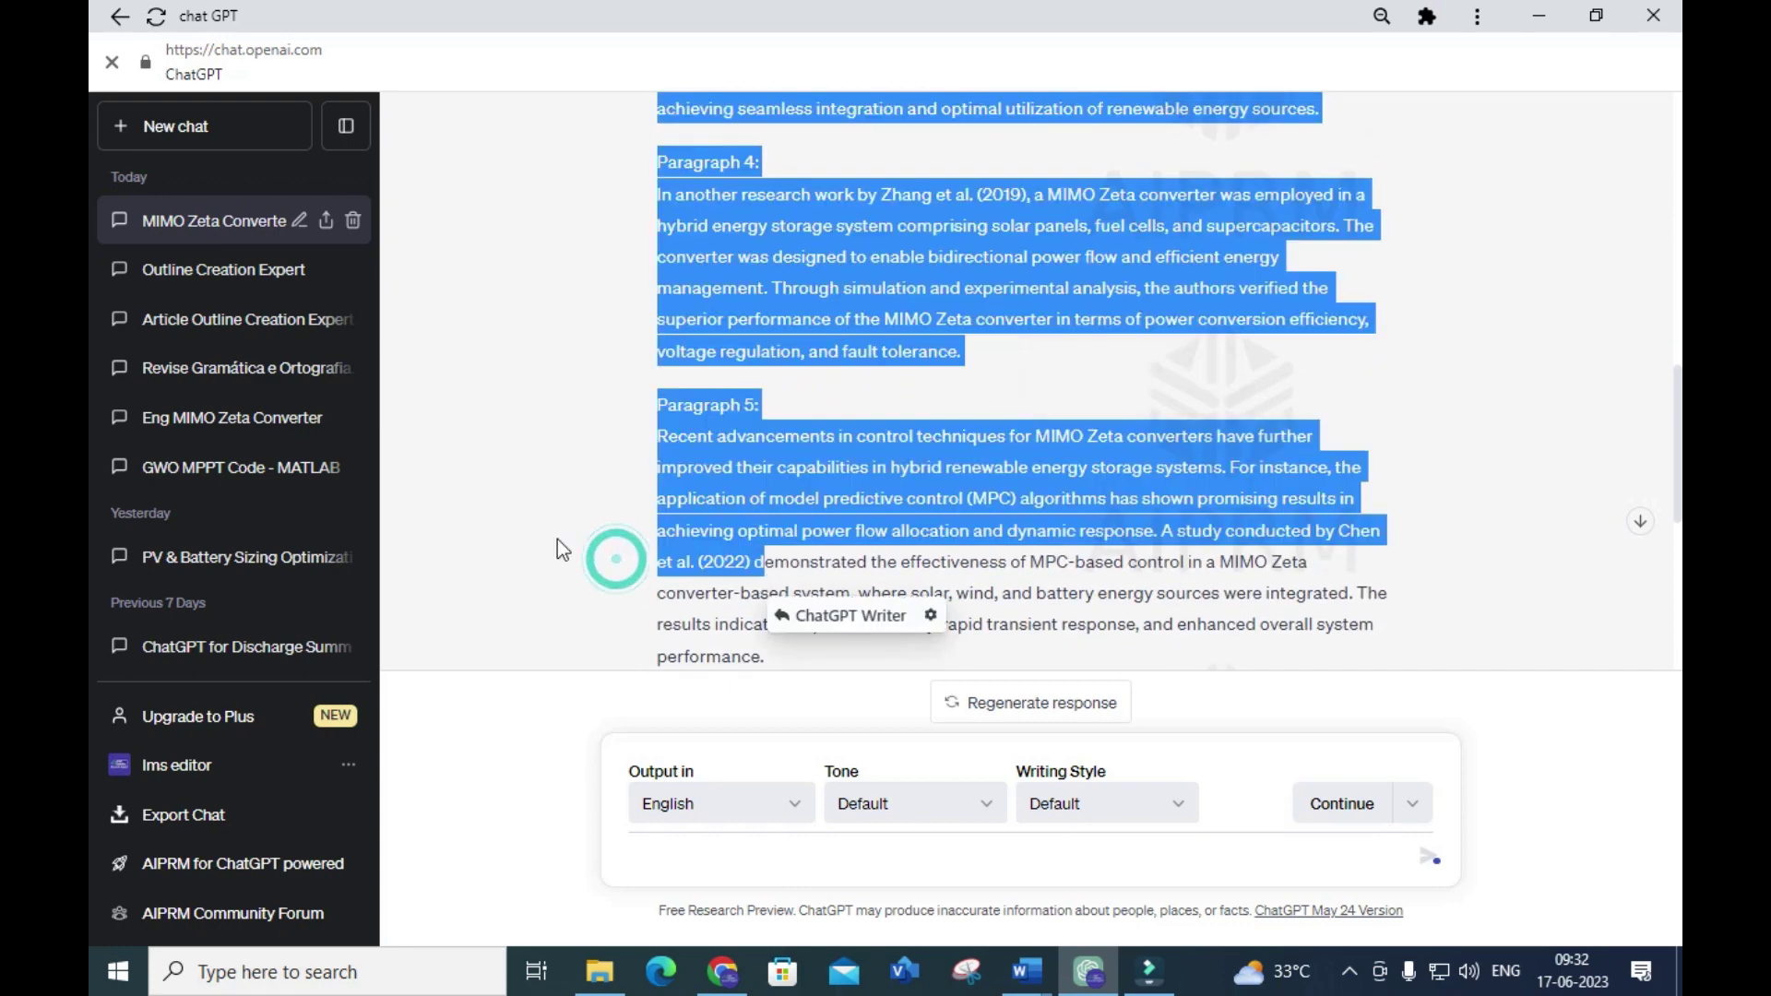
{"action": "left_click", "coordinate": [228, 136]}
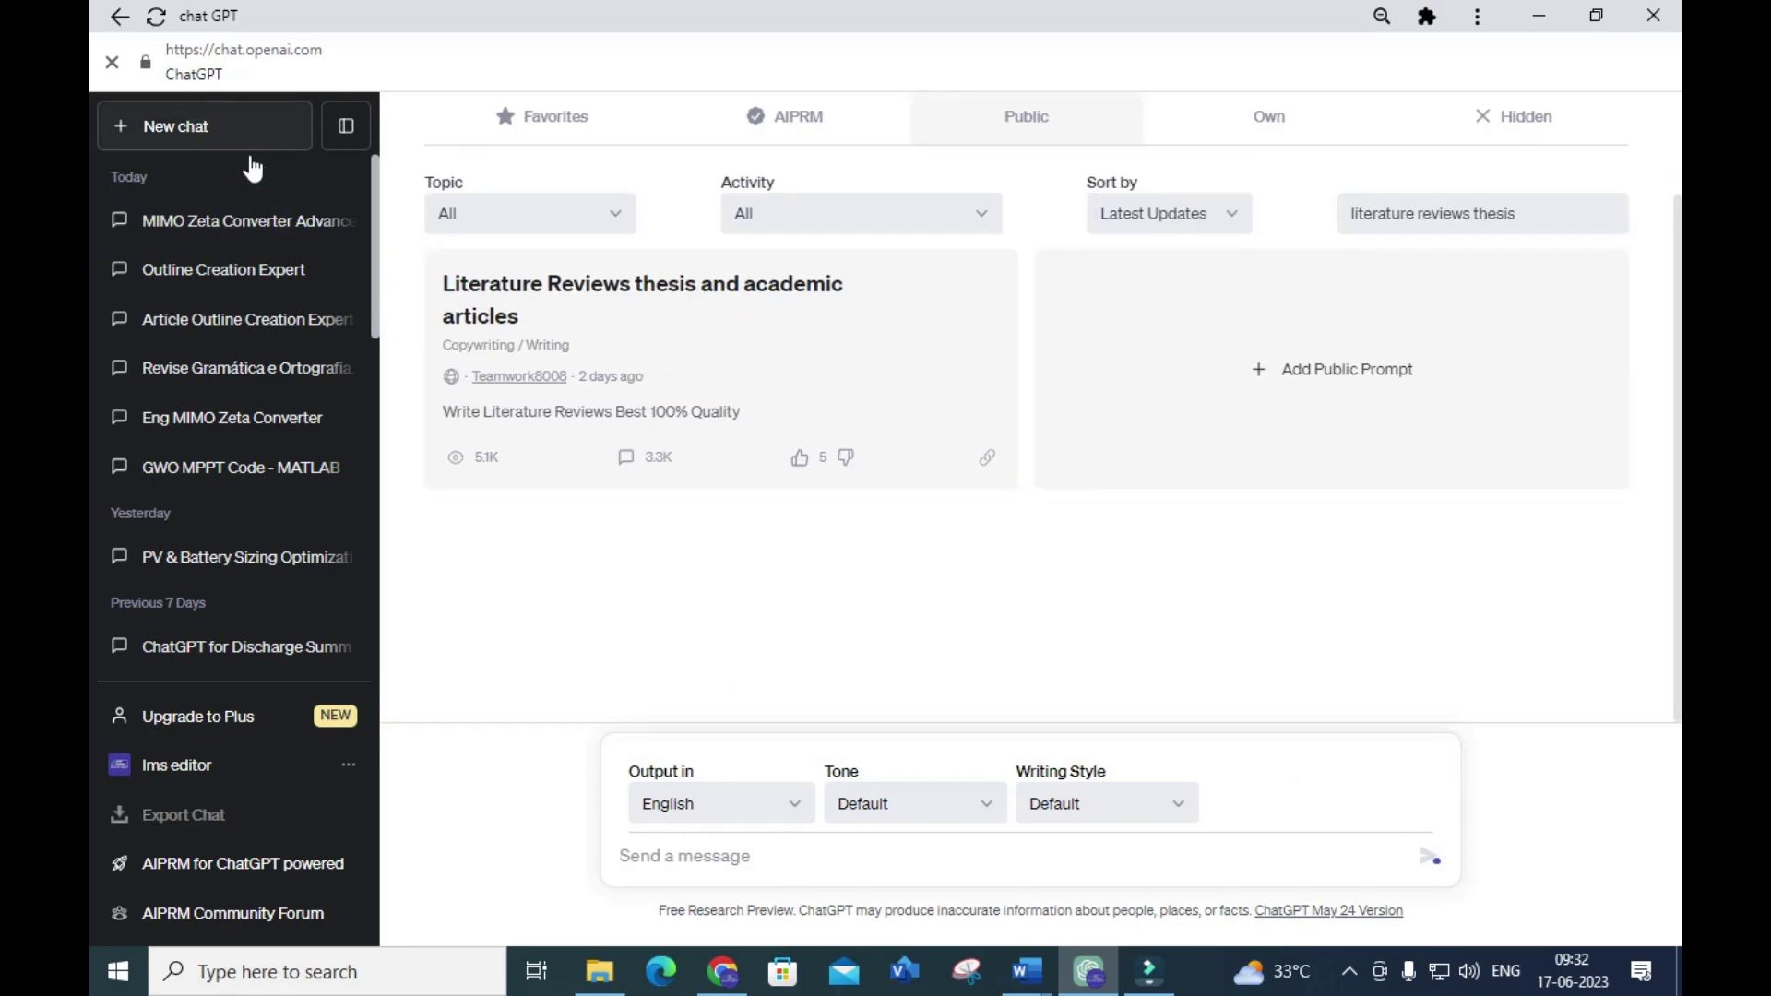
Reuse the literature review prompt with keyword 'grid connected solar pv system for electric vehicle charging station'.
{"action": "left_click", "coordinate": [506, 310]}
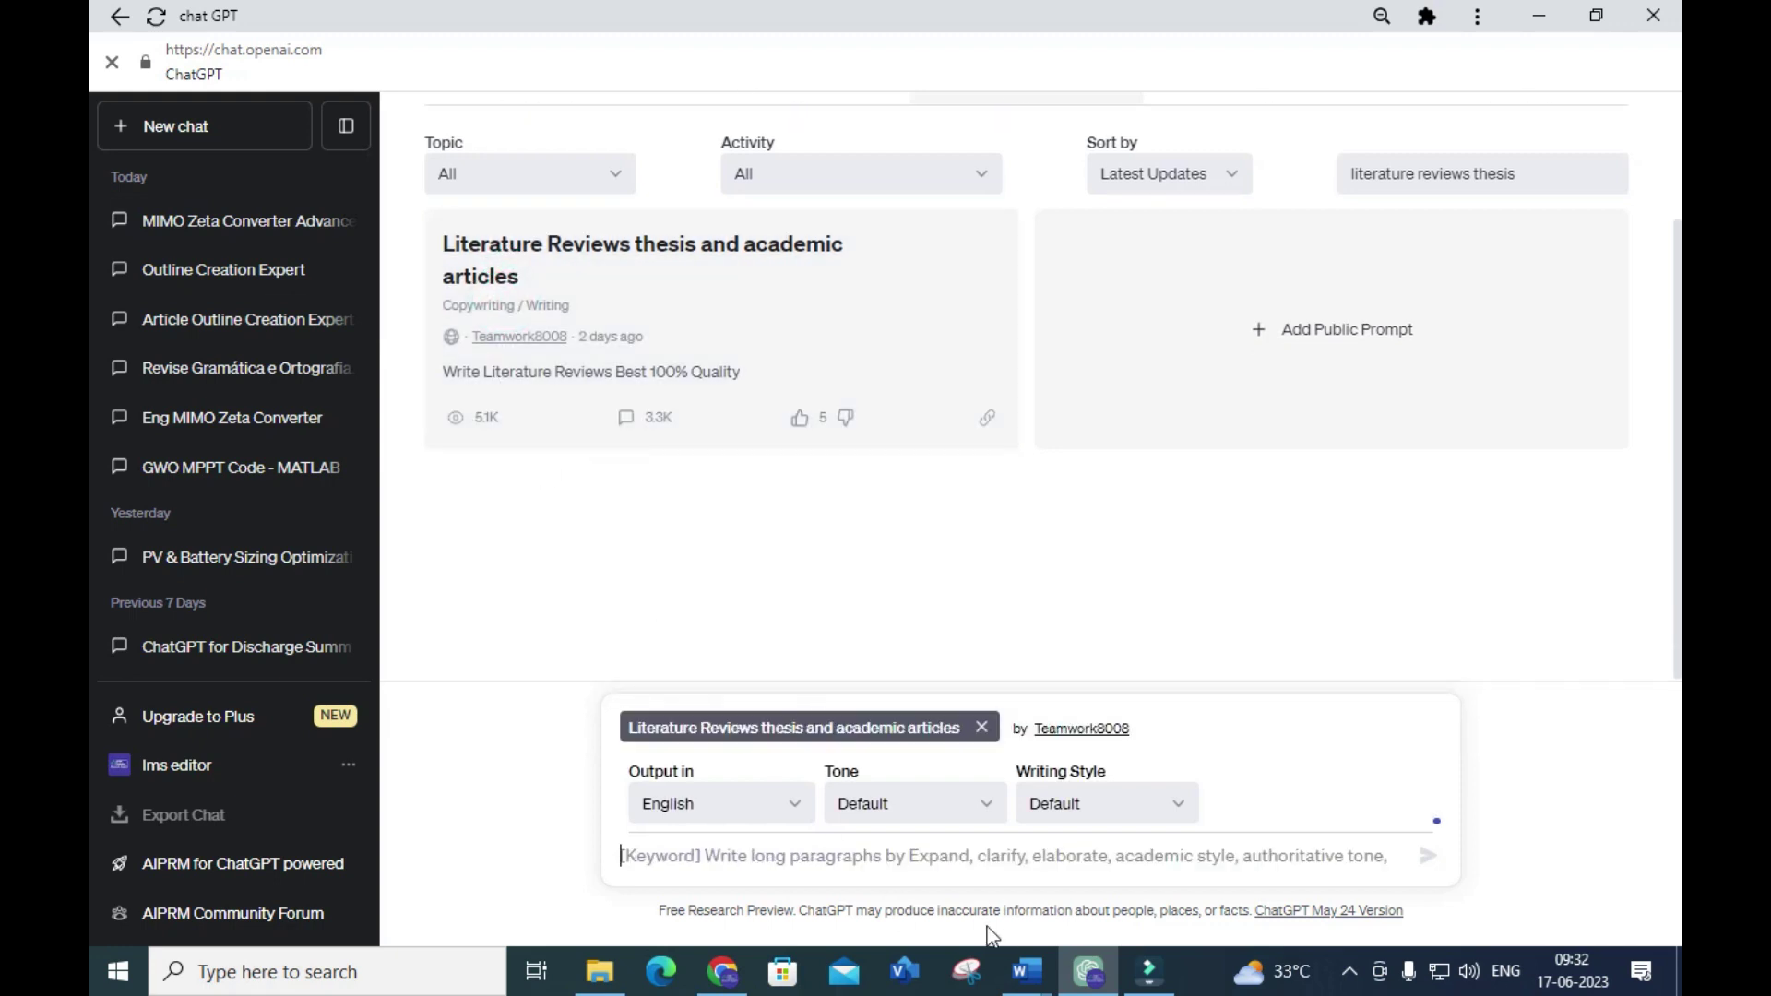
{"action": "type", "text": "gris connecte4d"}
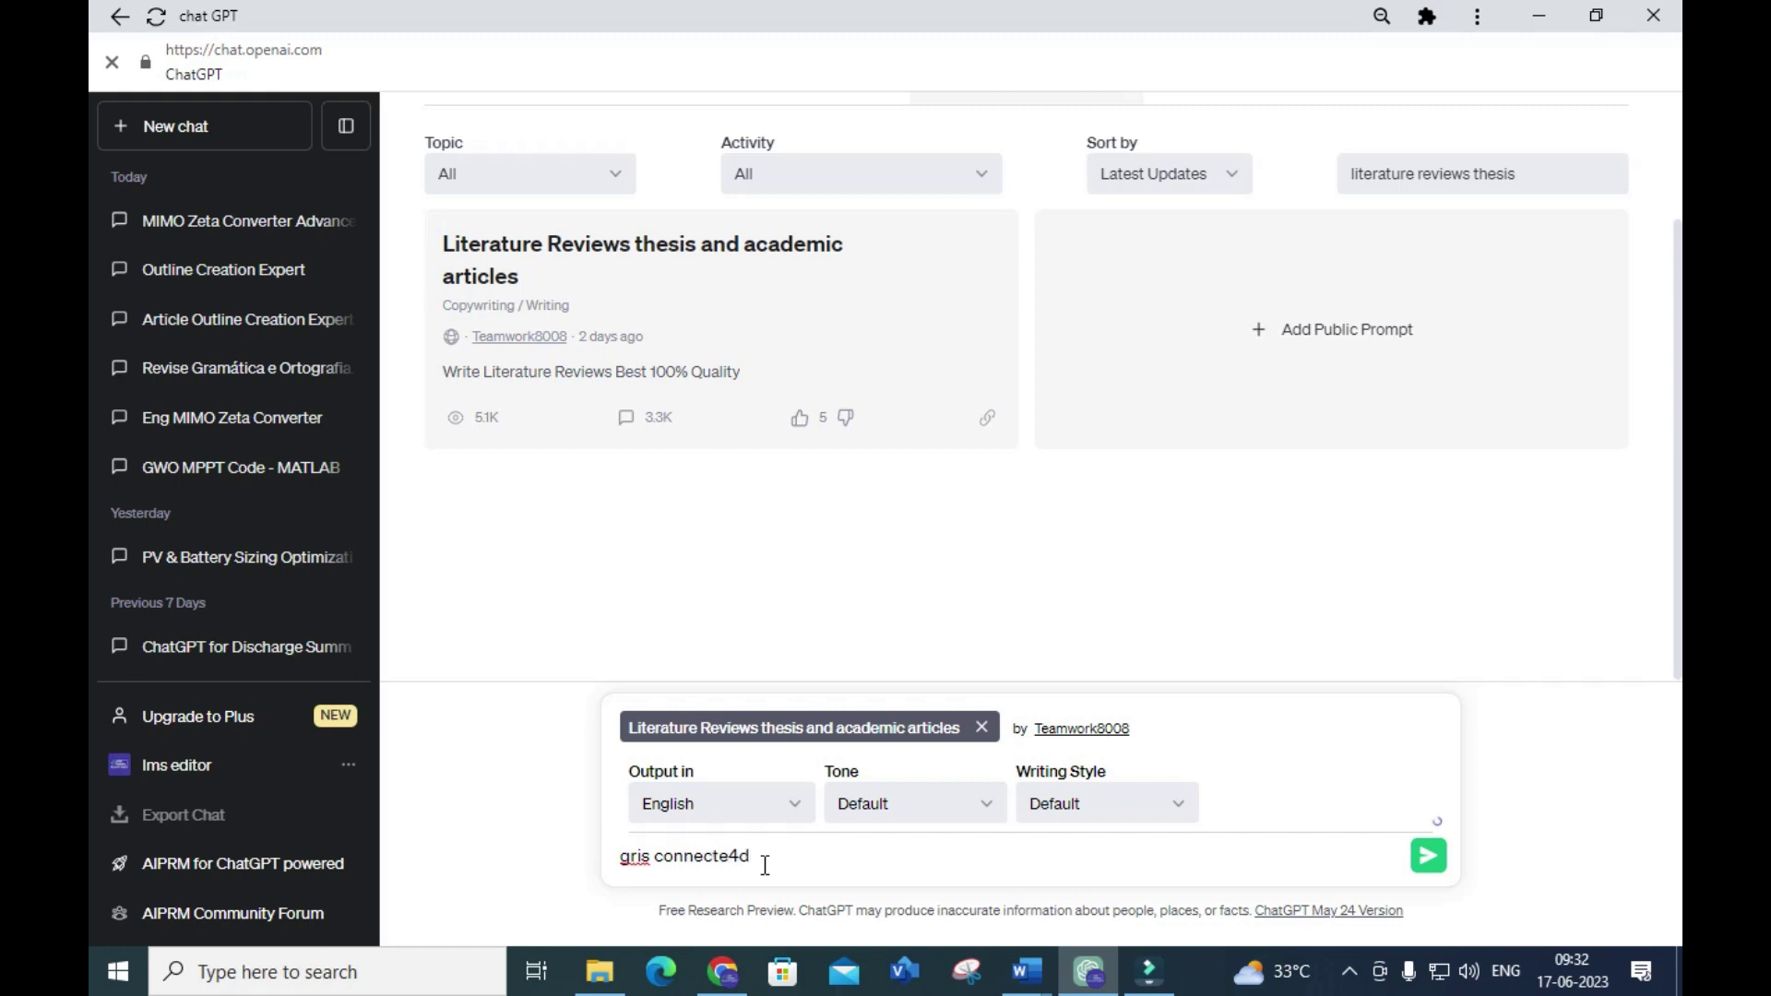
{"action": "key", "text": "BackSpace"}
{"action": "key", "text": "BackSpace"}
{"action": "key", "text": "BackSpace"}
{"action": "key", "text": "BackSpace"}
{"action": "key", "text": "BackSpace"}
{"action": "key", "text": "BackSpace"}
{"action": "key", "text": "BackSpace"}
{"action": "key", "text": "BackSpace"}
{"action": "type", "text": "d connected solar pv syst"}
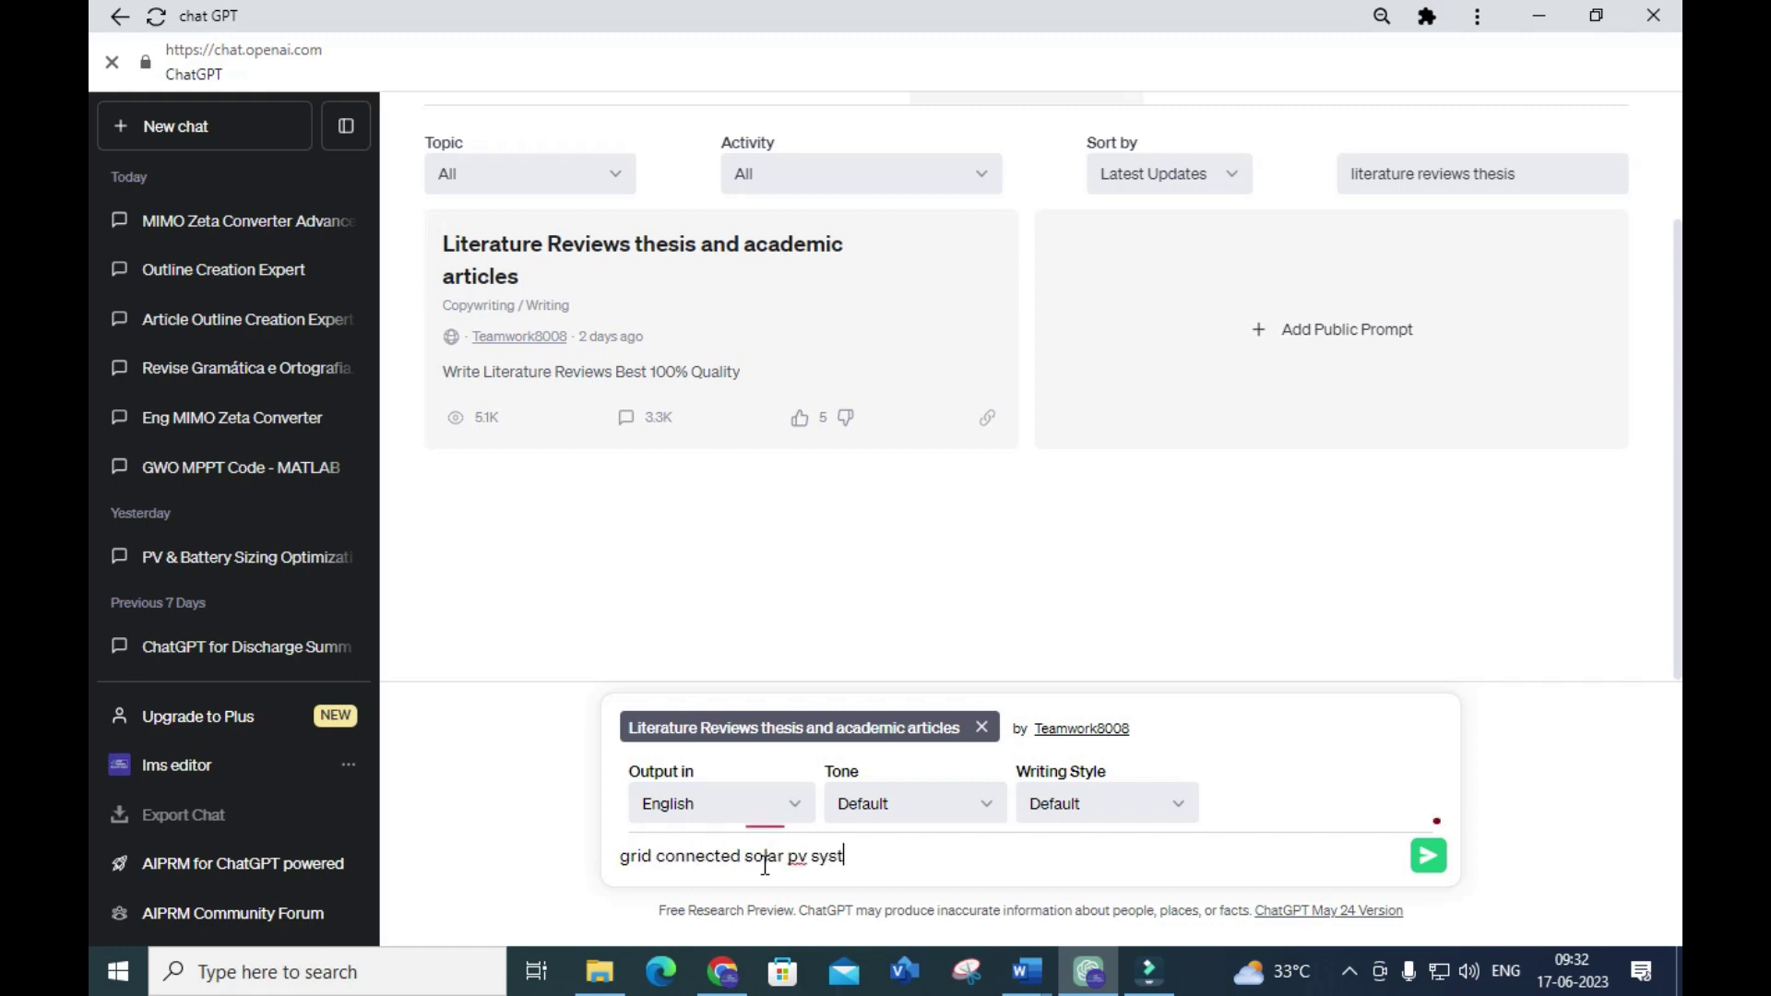
{"action": "type", "text": "em for in"}
{"action": "key", "text": "BackSpace"}
{"action": "key", "text": "BackSpace"}
{"action": "key", "text": "BackSpace"}
{"action": "type", "text": "electric vehicle cha"}
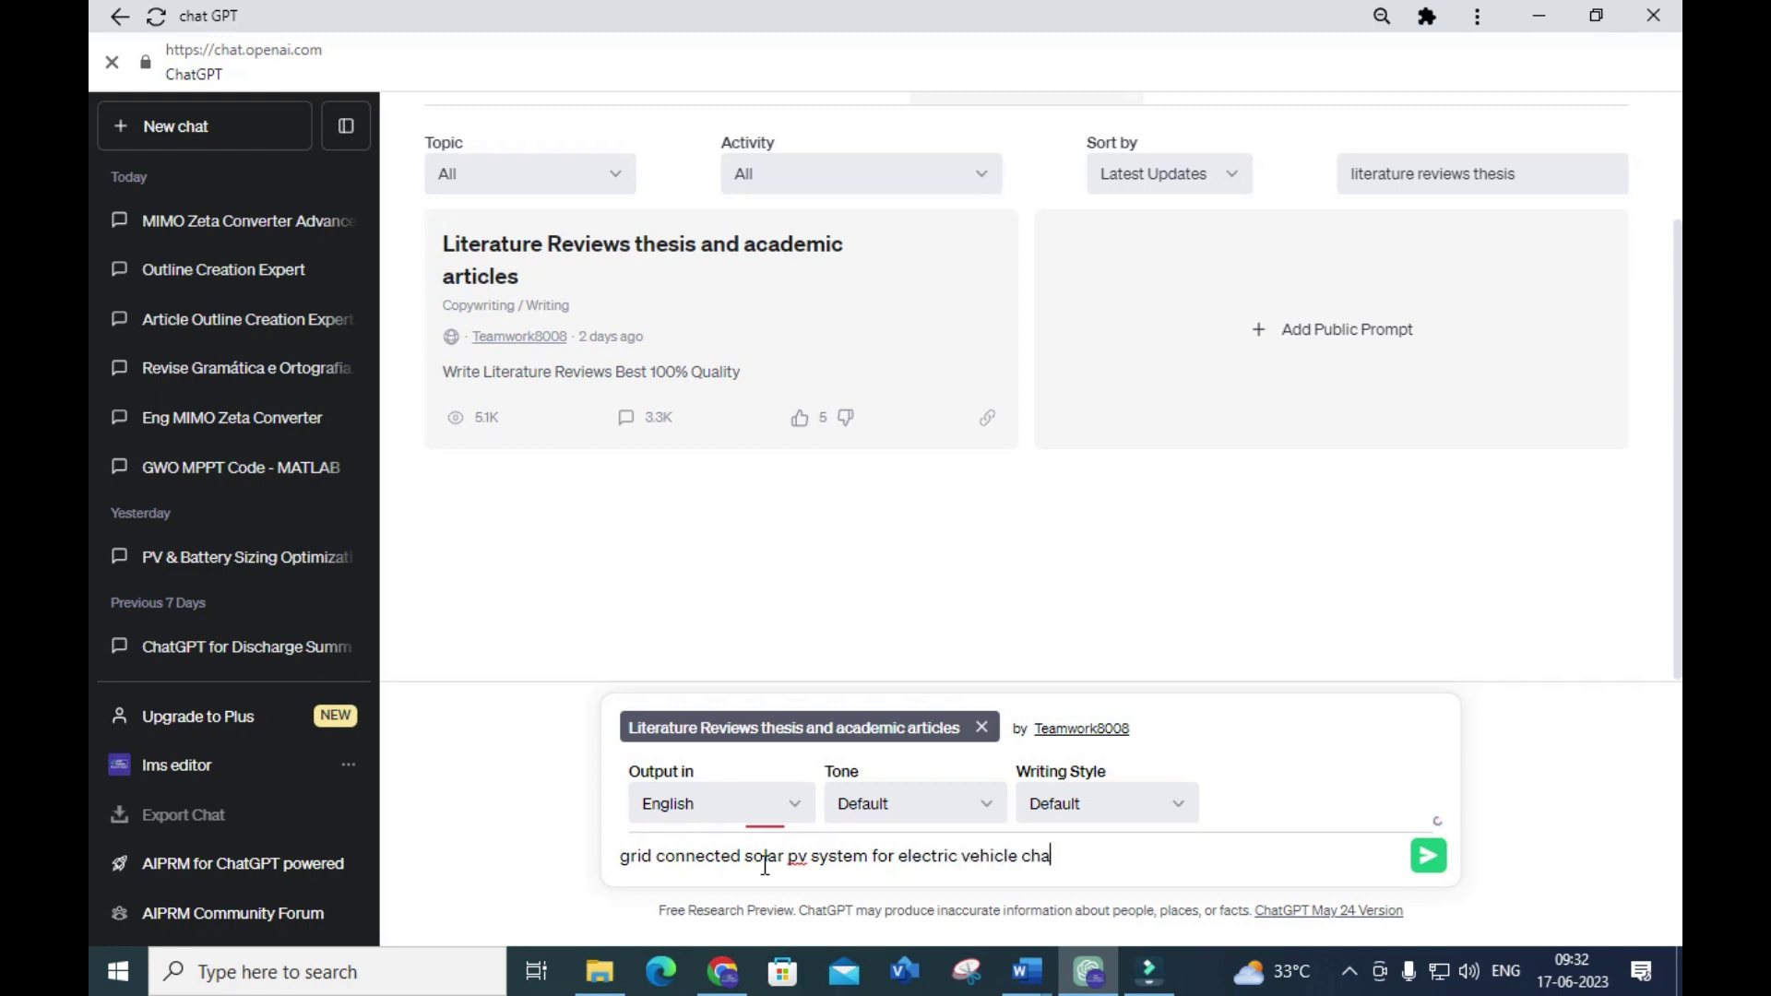
{"action": "type", "text": "rging sttat"}
{"action": "type", "text": "tio"}
{"action": "left_click", "coordinate": [1432, 862]}
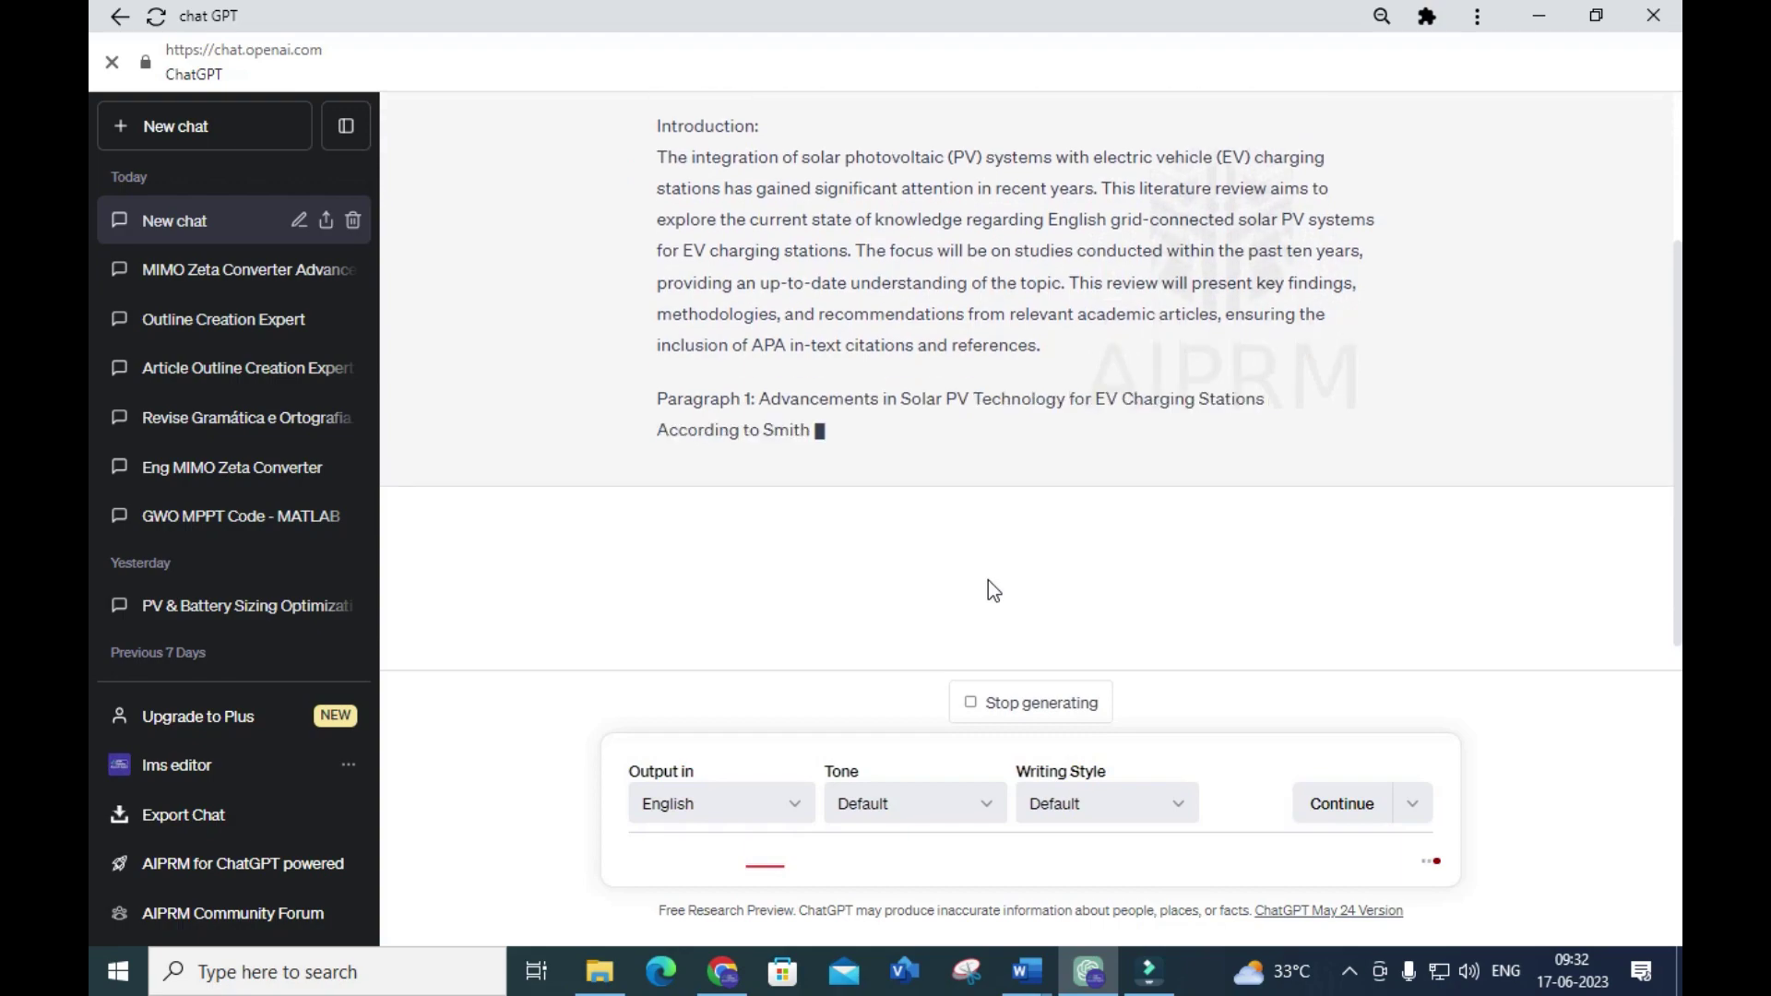
Check the Smith et al. (2017) citation, then continue generating so the references finish.
{"action": "scroll", "coordinate": [983, 481], "scroll_direction": "up", "scroll_amount": 3}
{"action": "scroll", "coordinate": [768, 343], "scroll_direction": "up", "scroll_amount": 5}
{"action": "scroll", "coordinate": [769, 343], "scroll_direction": "up", "scroll_amount": 2}
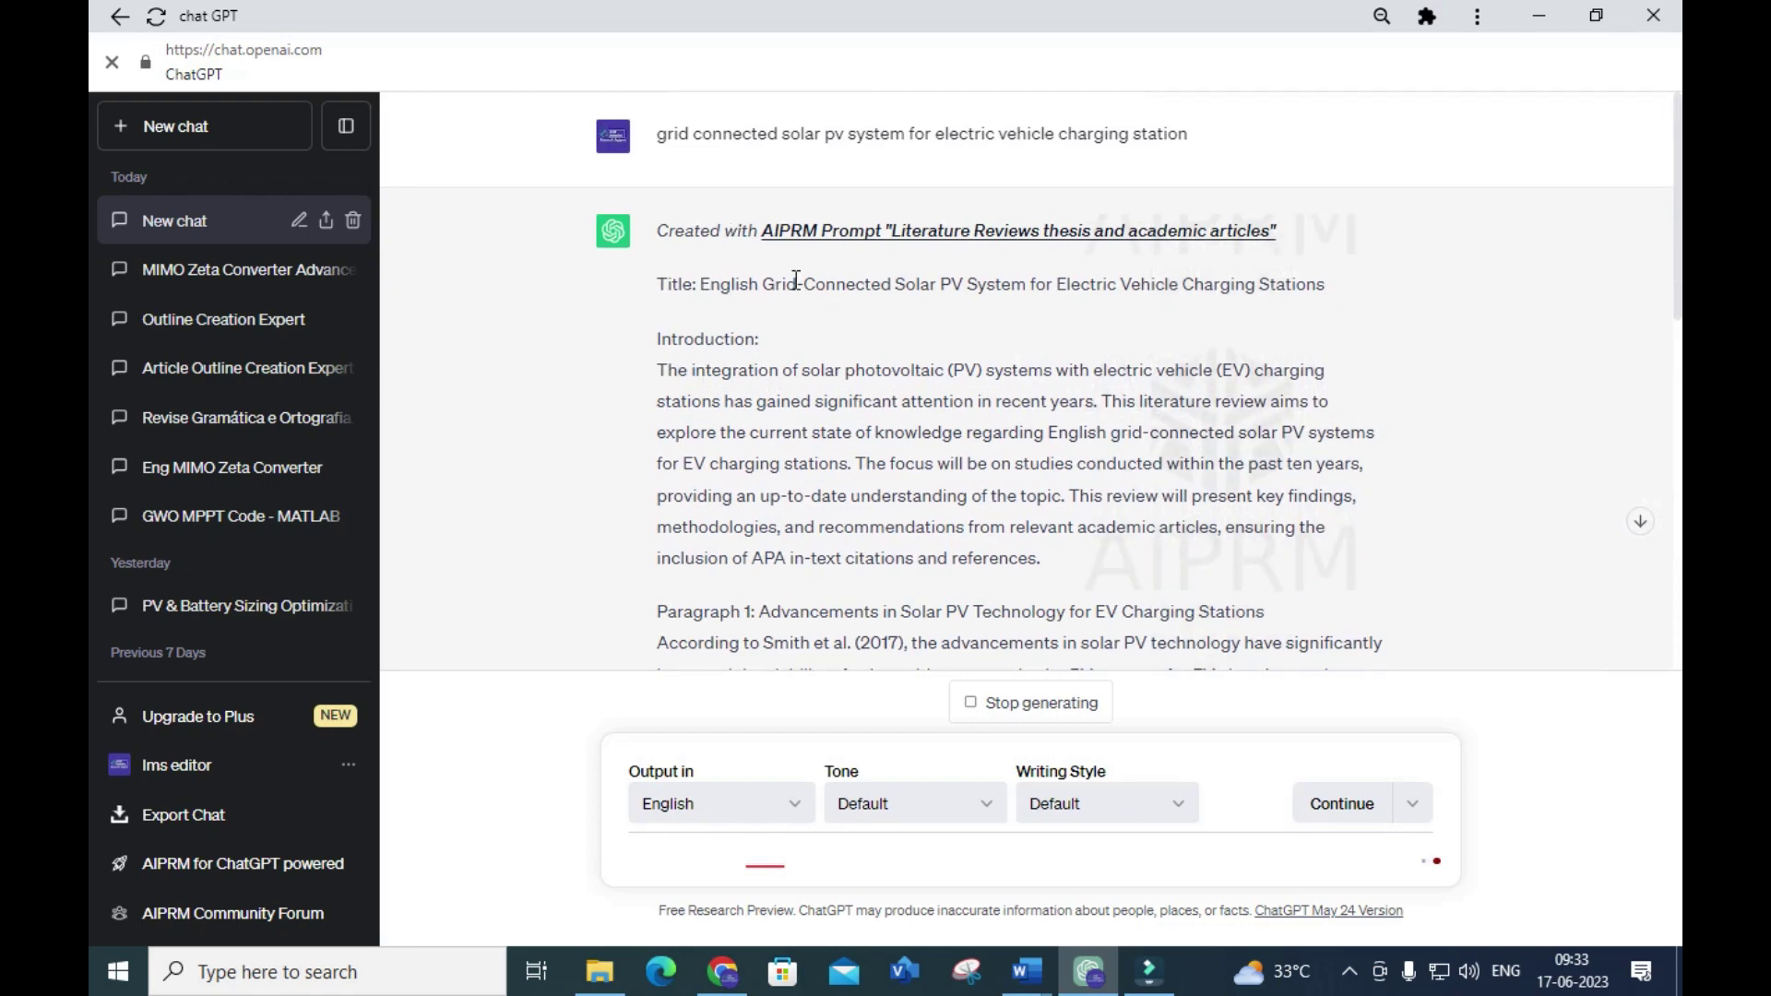
{"action": "scroll", "coordinate": [796, 280], "scroll_direction": "down", "scroll_amount": 3}
{"action": "scroll", "coordinate": [780, 303], "scroll_direction": "down", "scroll_amount": 3}
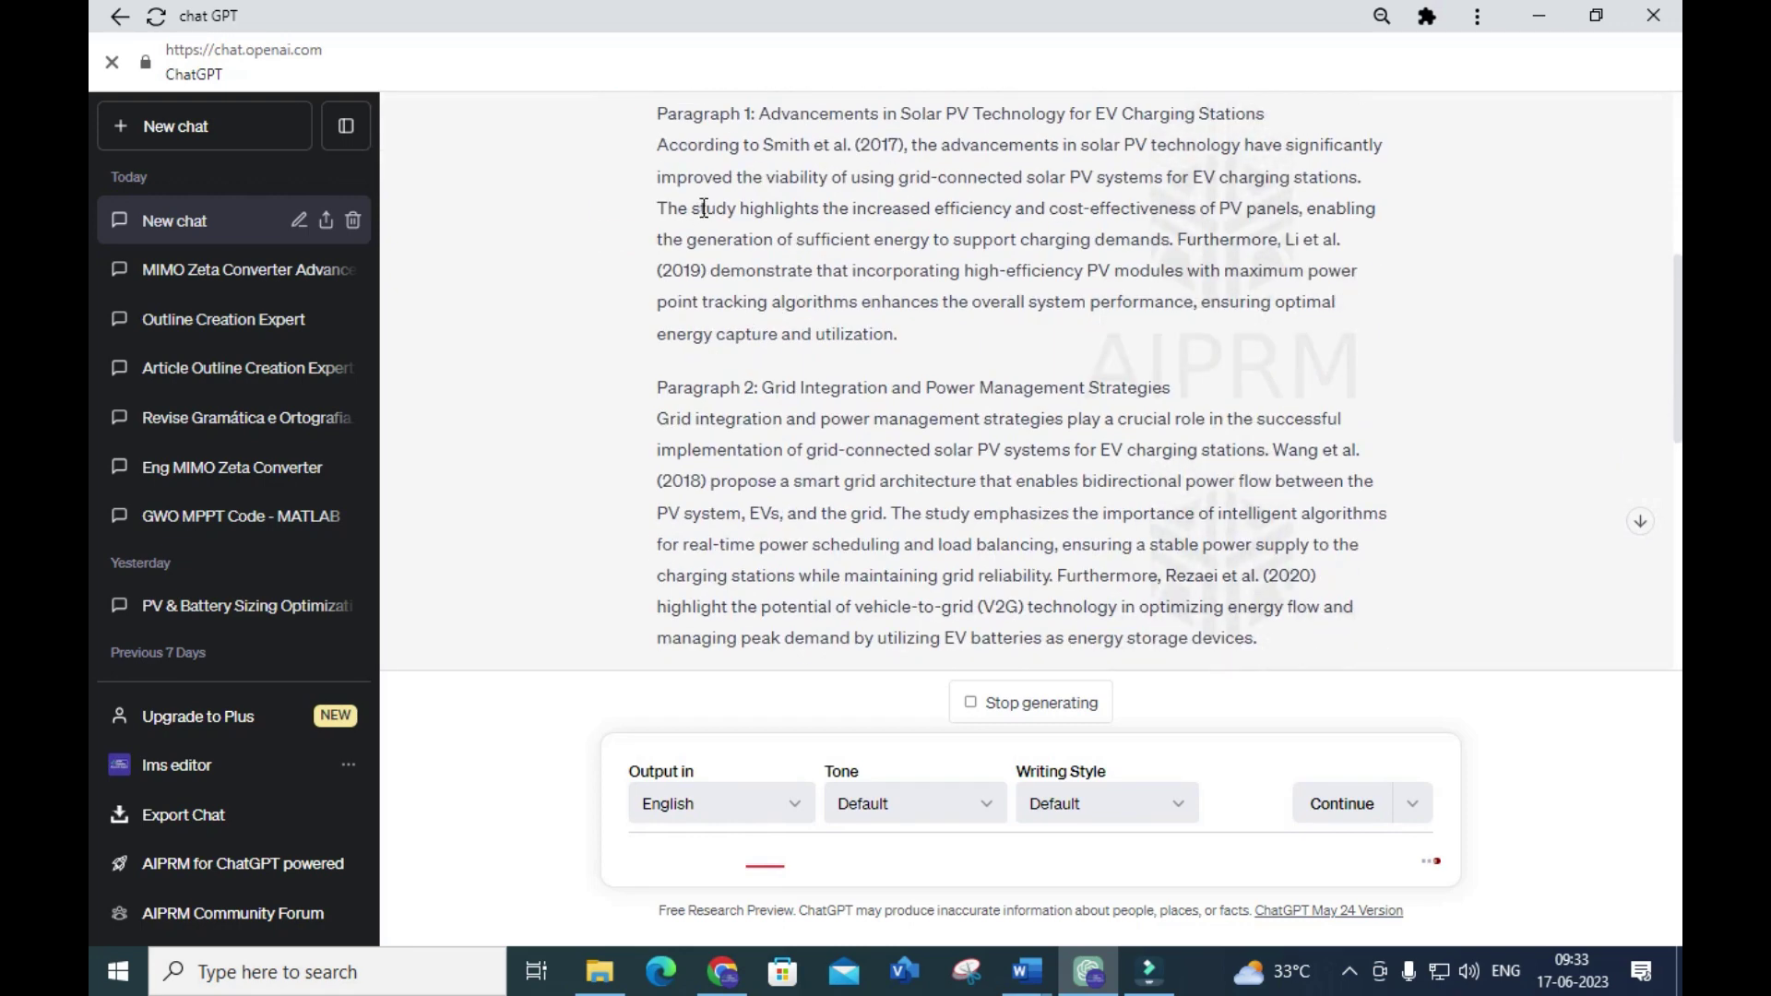
{"action": "left_click_drag", "start_coordinate": [762, 145], "coordinate": [908, 144]}
{"action": "scroll", "coordinate": [808, 218], "scroll_direction": "down", "scroll_amount": 3}
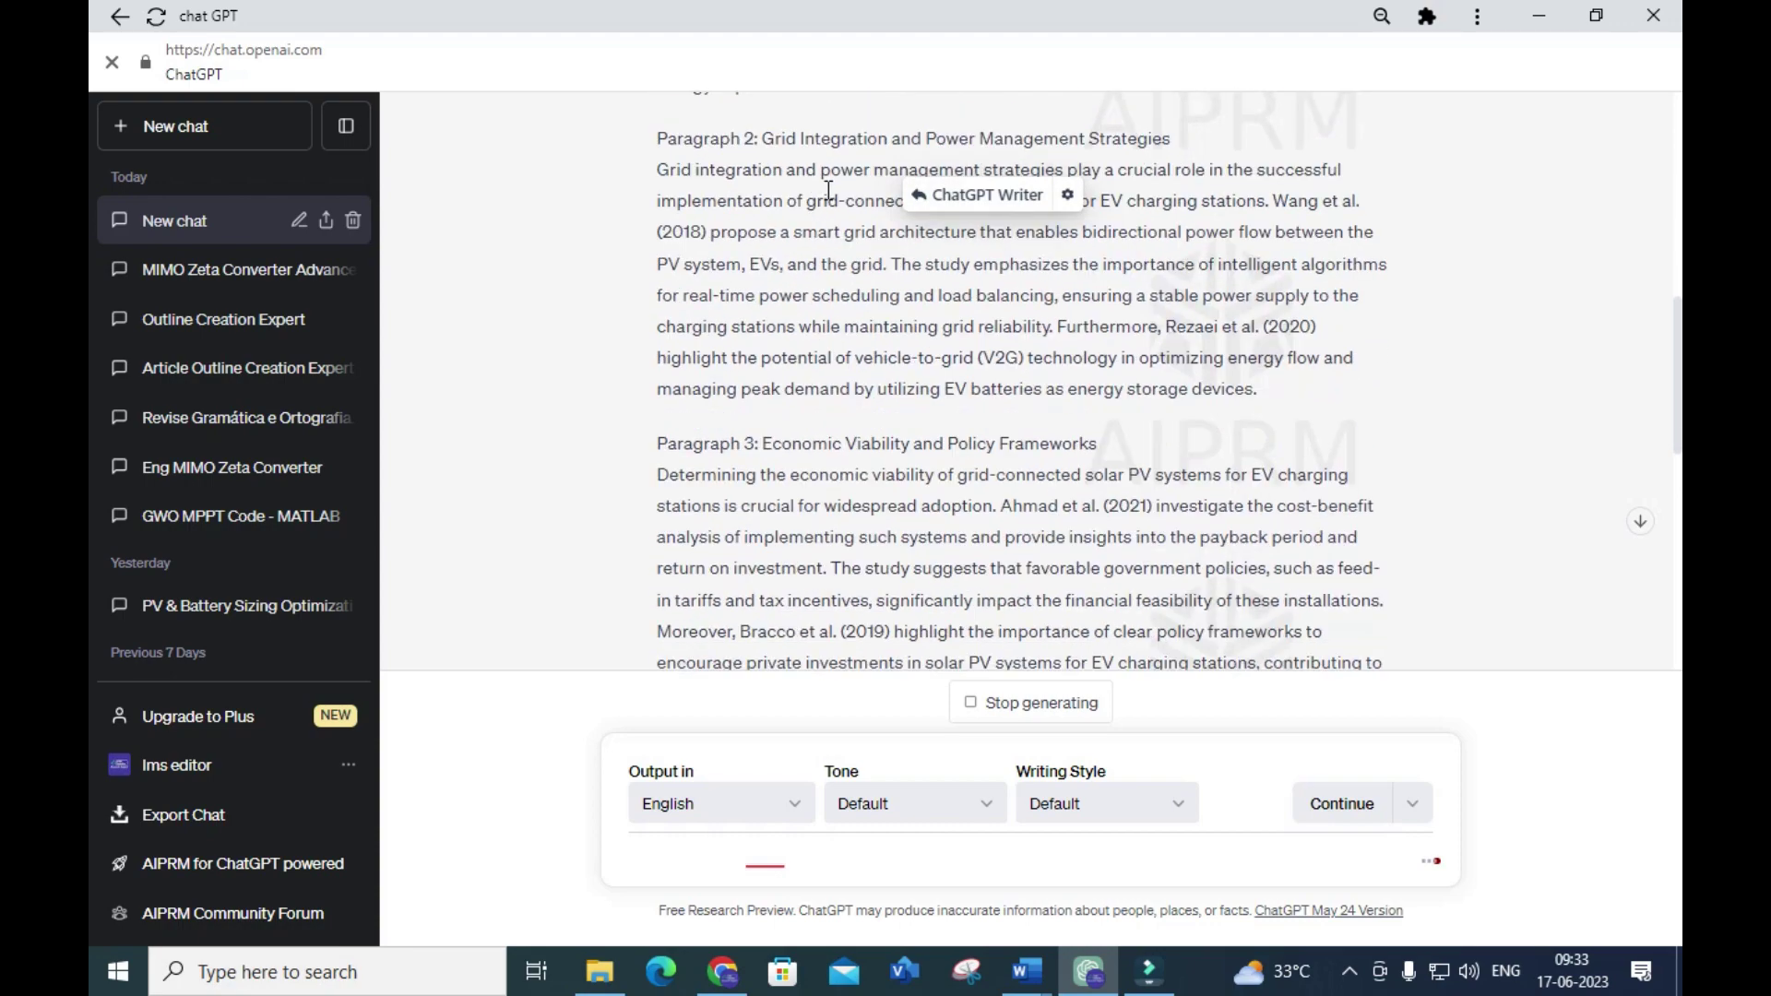
{"action": "scroll", "coordinate": [808, 218], "scroll_direction": "down", "scroll_amount": 4}
{"action": "scroll", "coordinate": [804, 218], "scroll_direction": "down", "scroll_amount": 8}
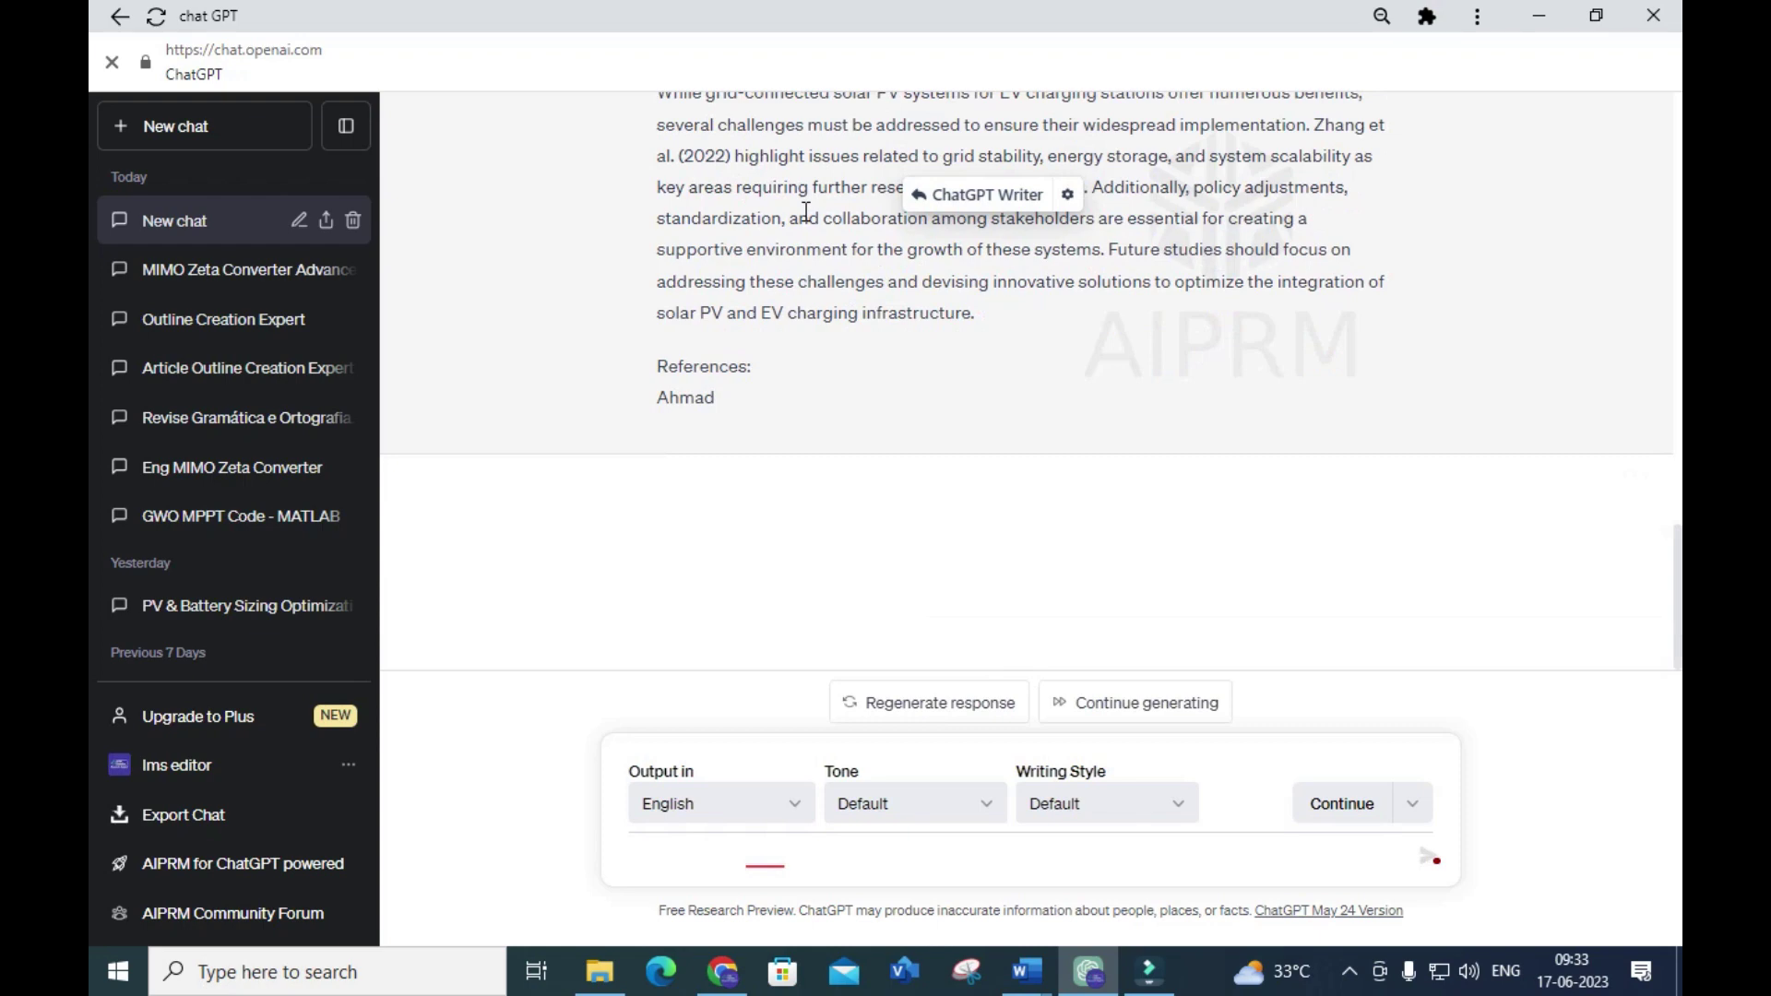
{"action": "left_click", "coordinate": [1164, 712]}
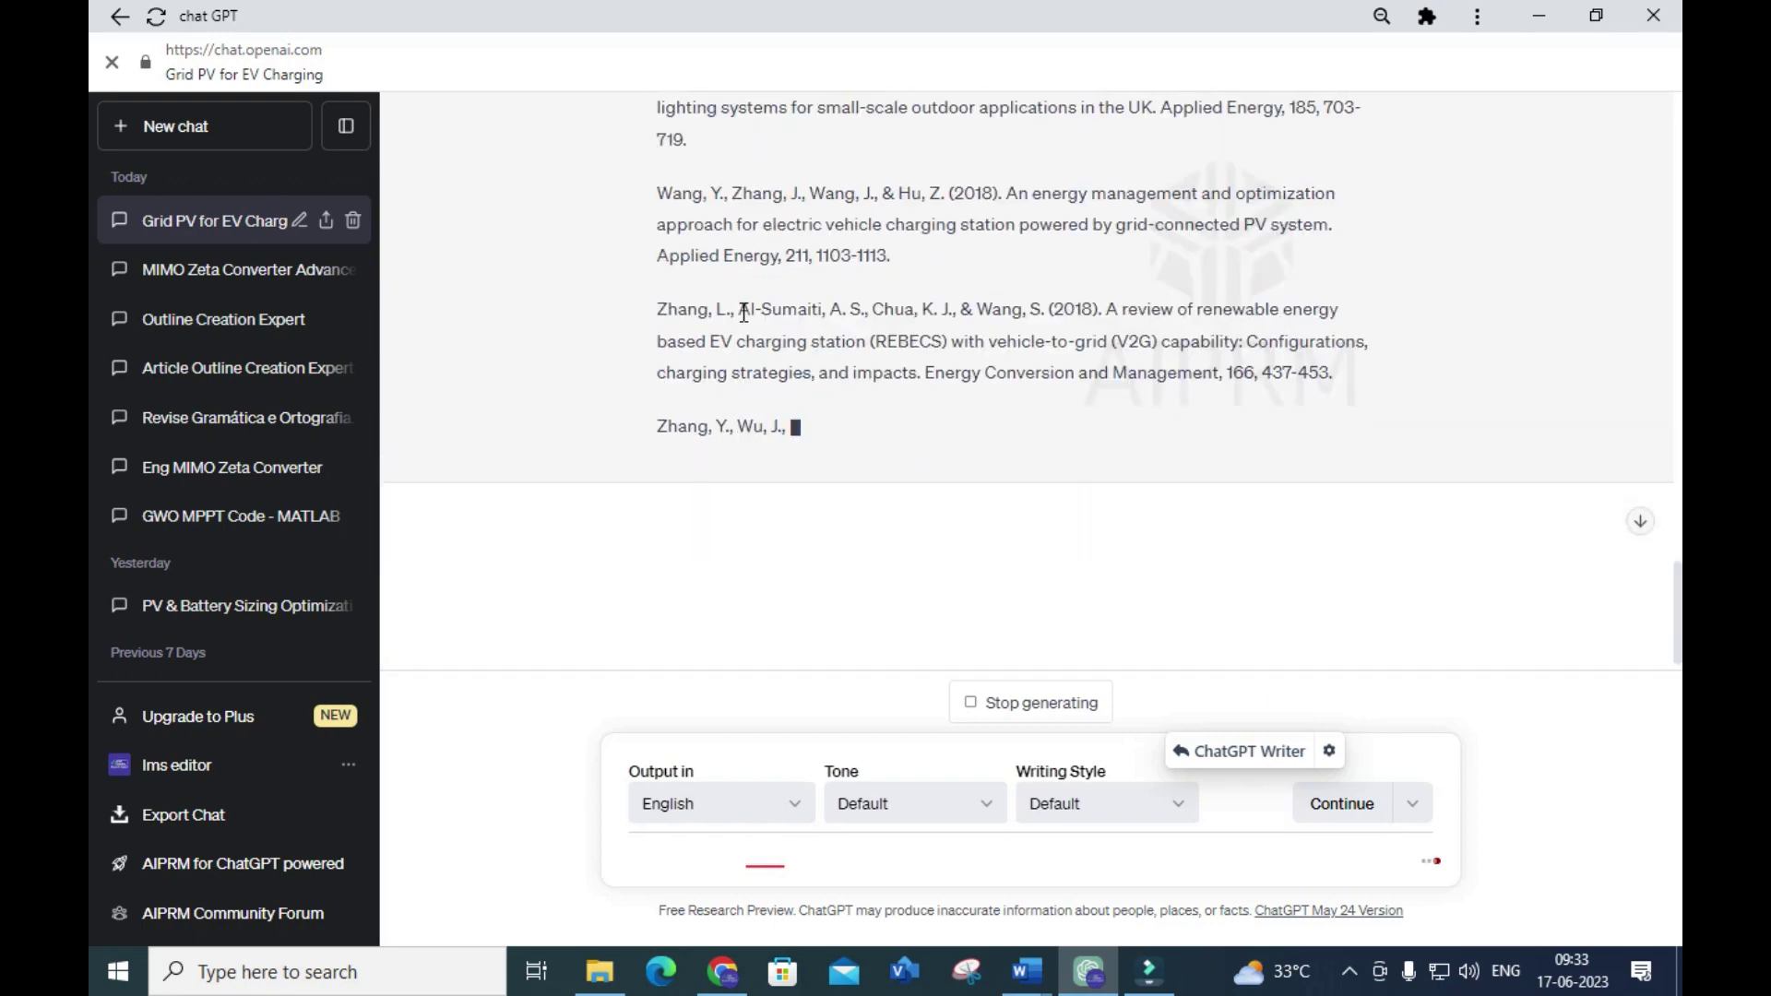
Scroll through the finished review, including economic and environmental paragraphs and APA references.
{"action": "scroll", "coordinate": [729, 309], "scroll_direction": "up", "scroll_amount": 10}
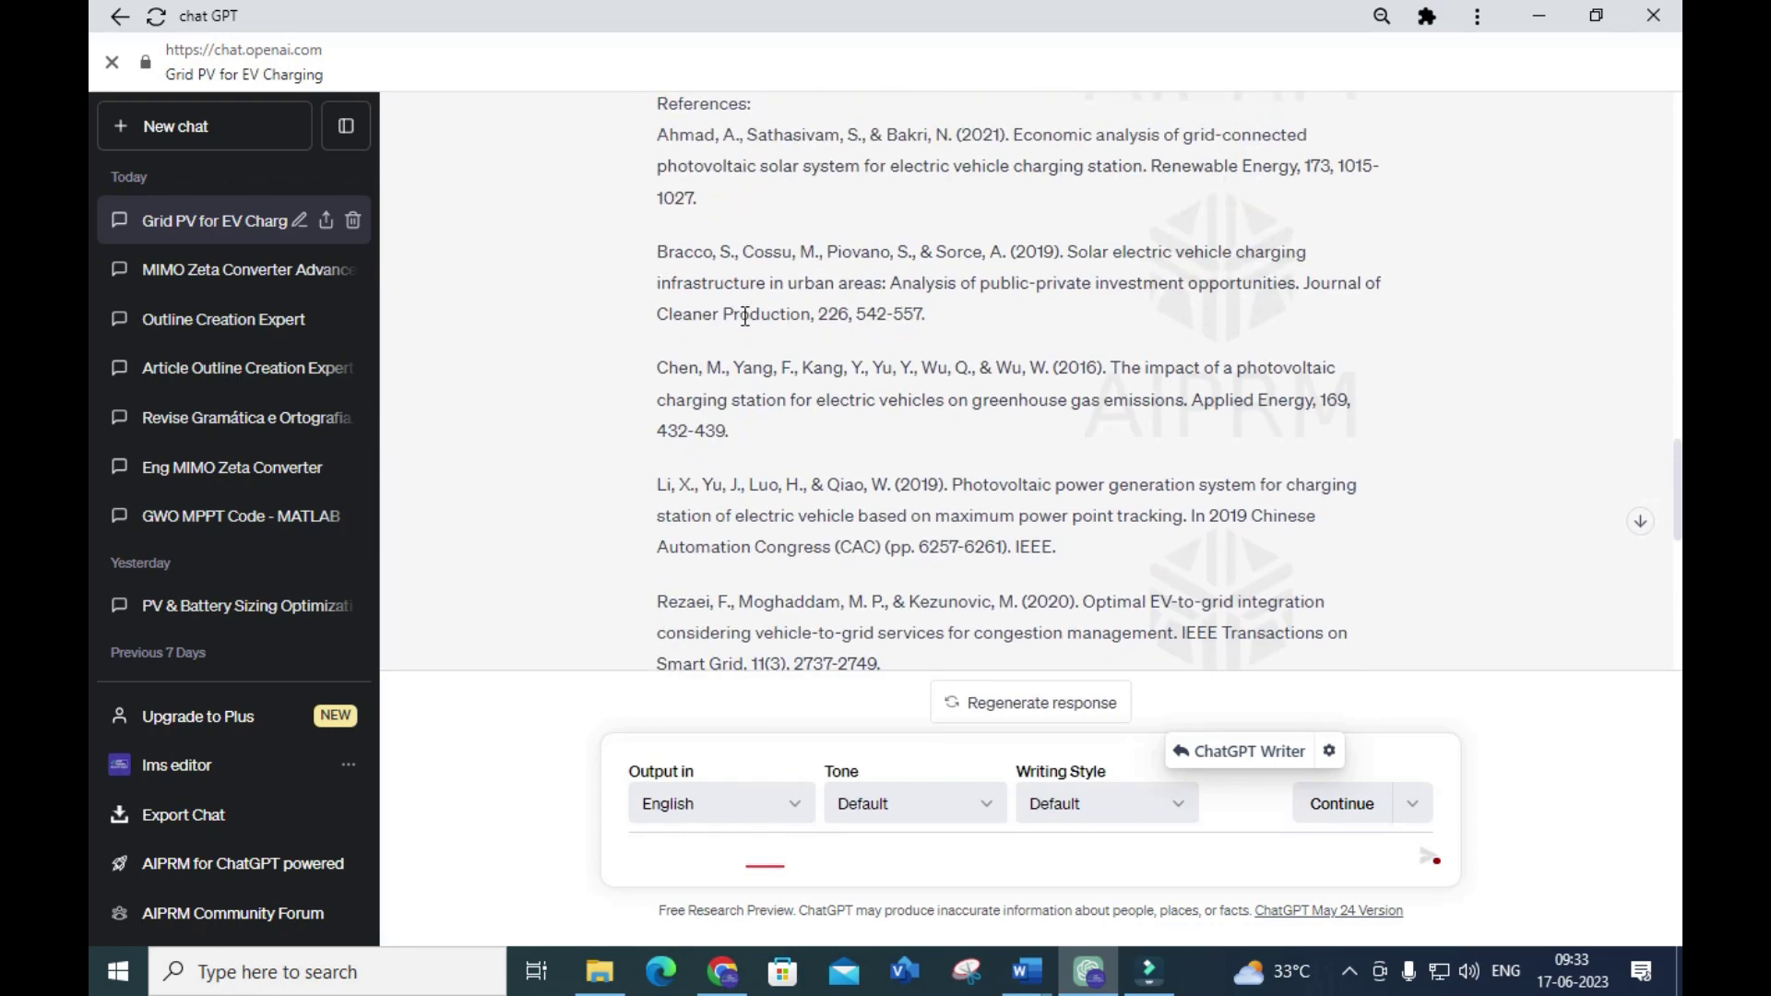
{"action": "scroll", "coordinate": [687, 294], "scroll_direction": "down", "scroll_amount": 4}
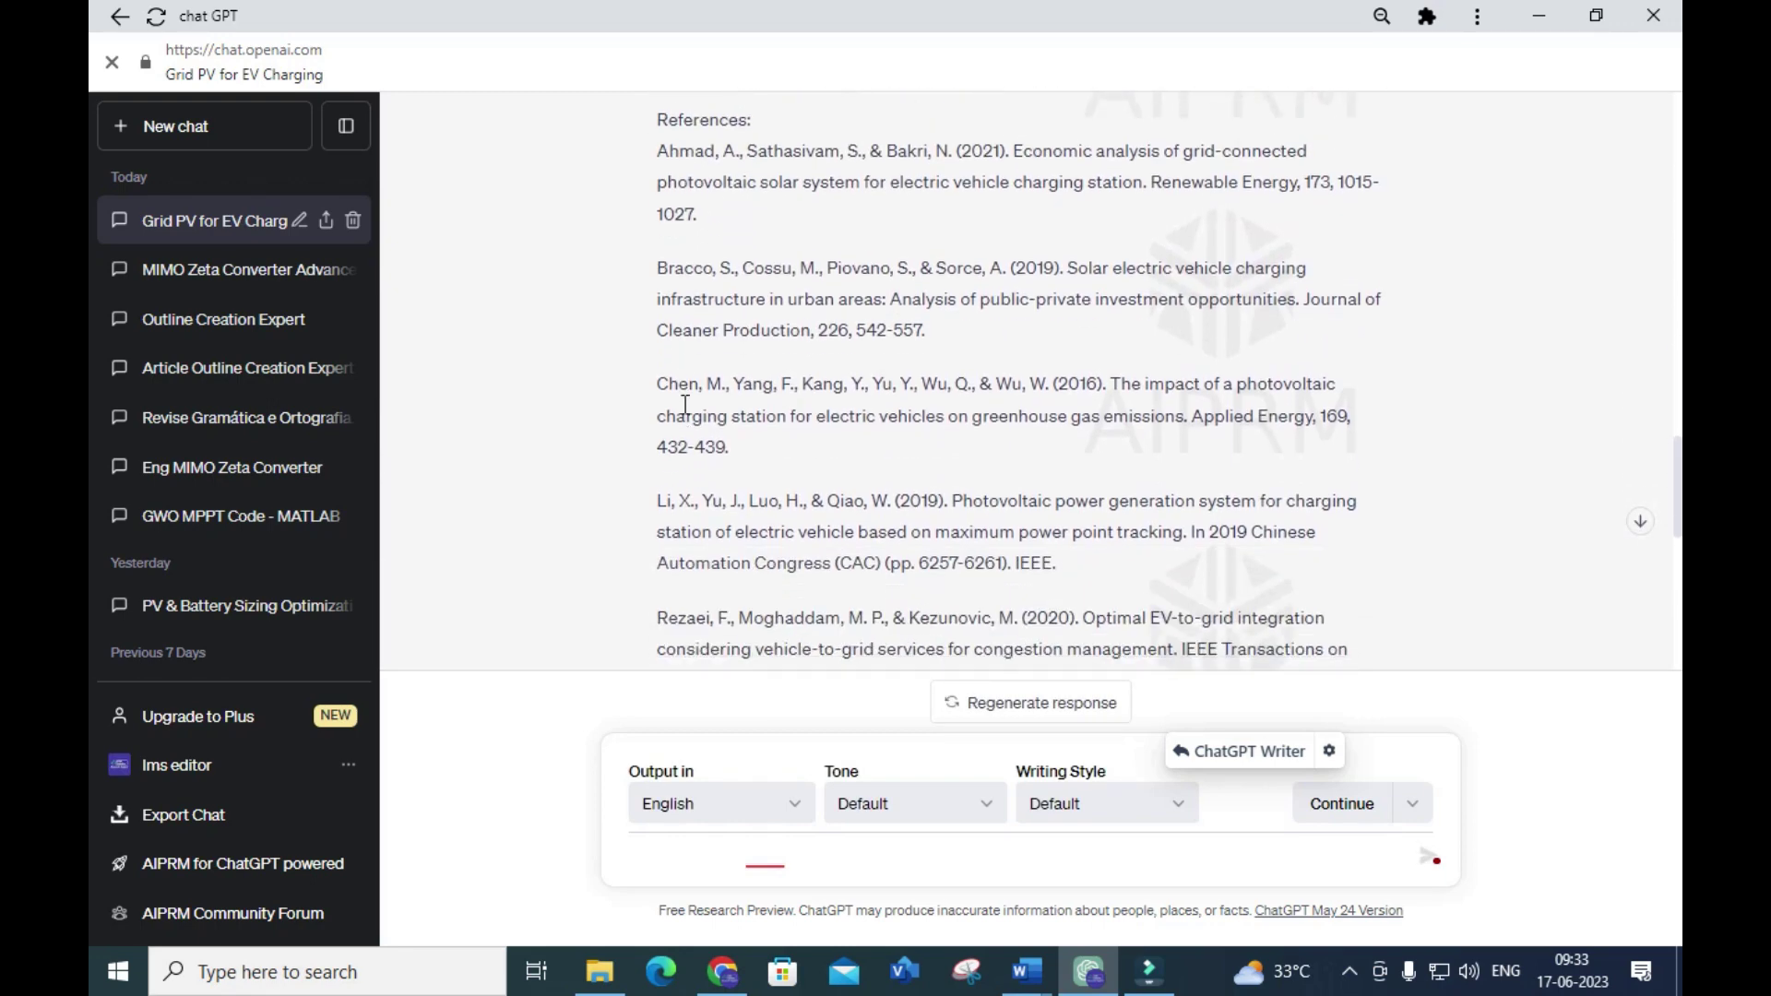
{"action": "scroll", "coordinate": [694, 461], "scroll_direction": "down", "scroll_amount": 4}
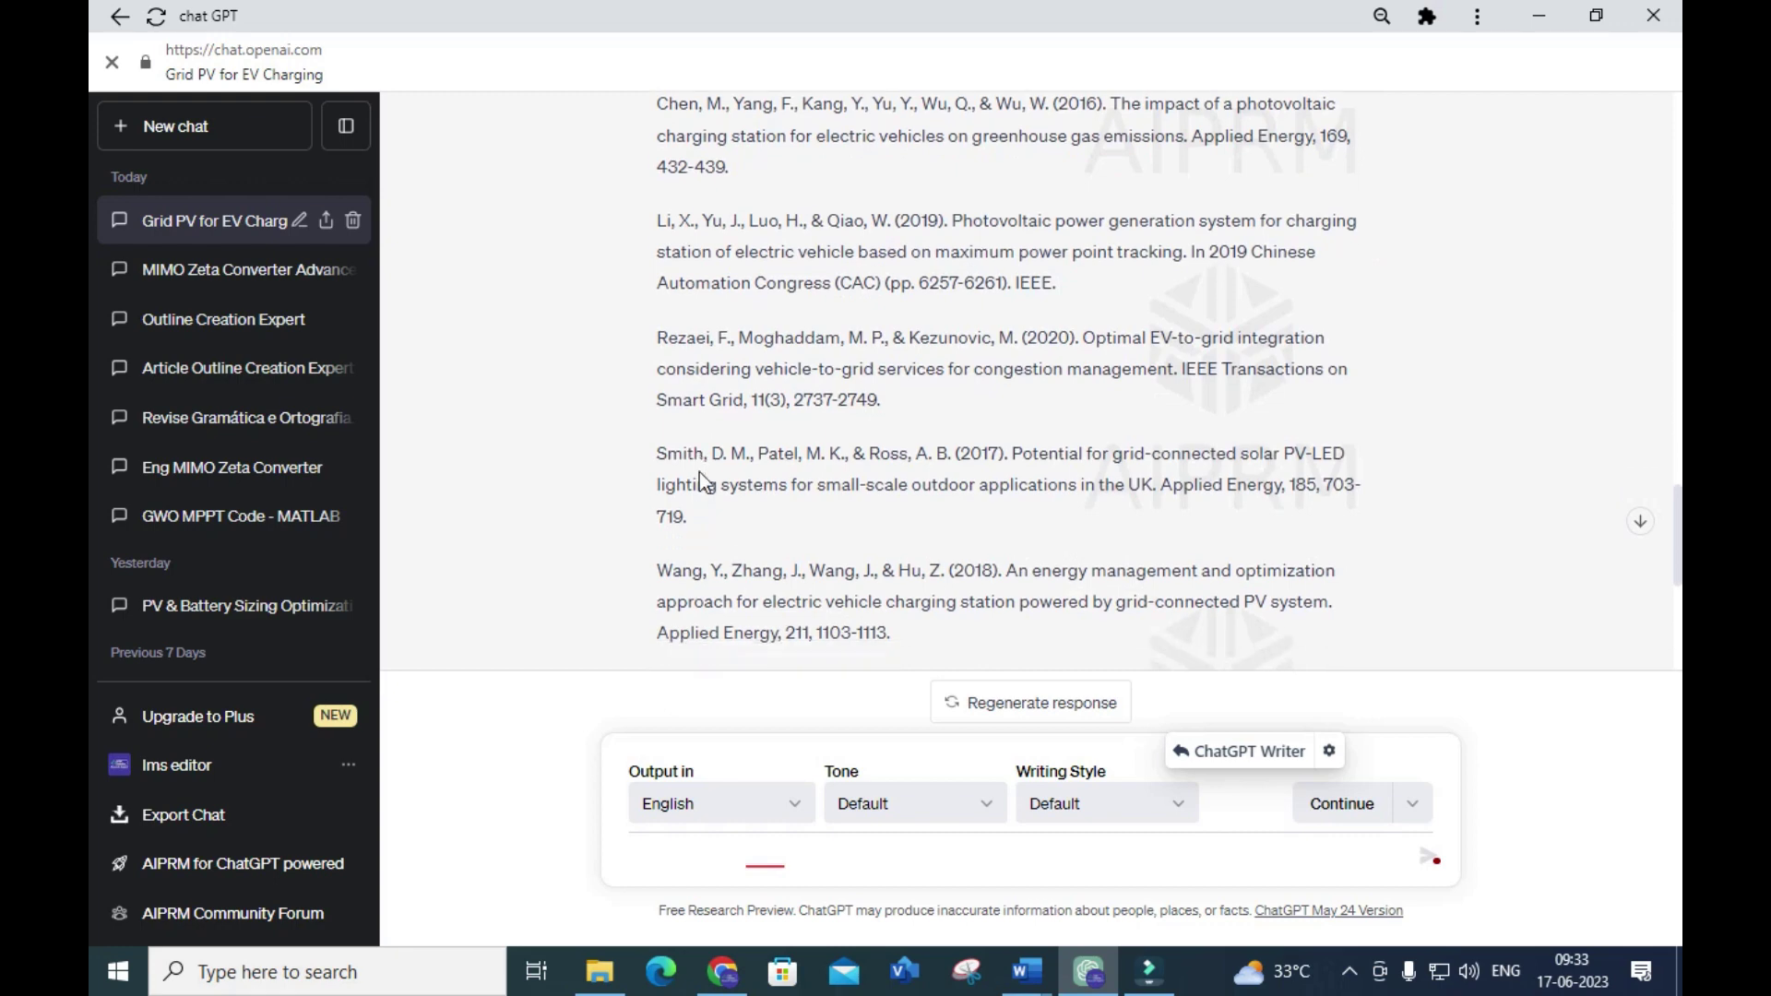
{"action": "scroll", "coordinate": [728, 447], "scroll_direction": "up", "scroll_amount": 10}
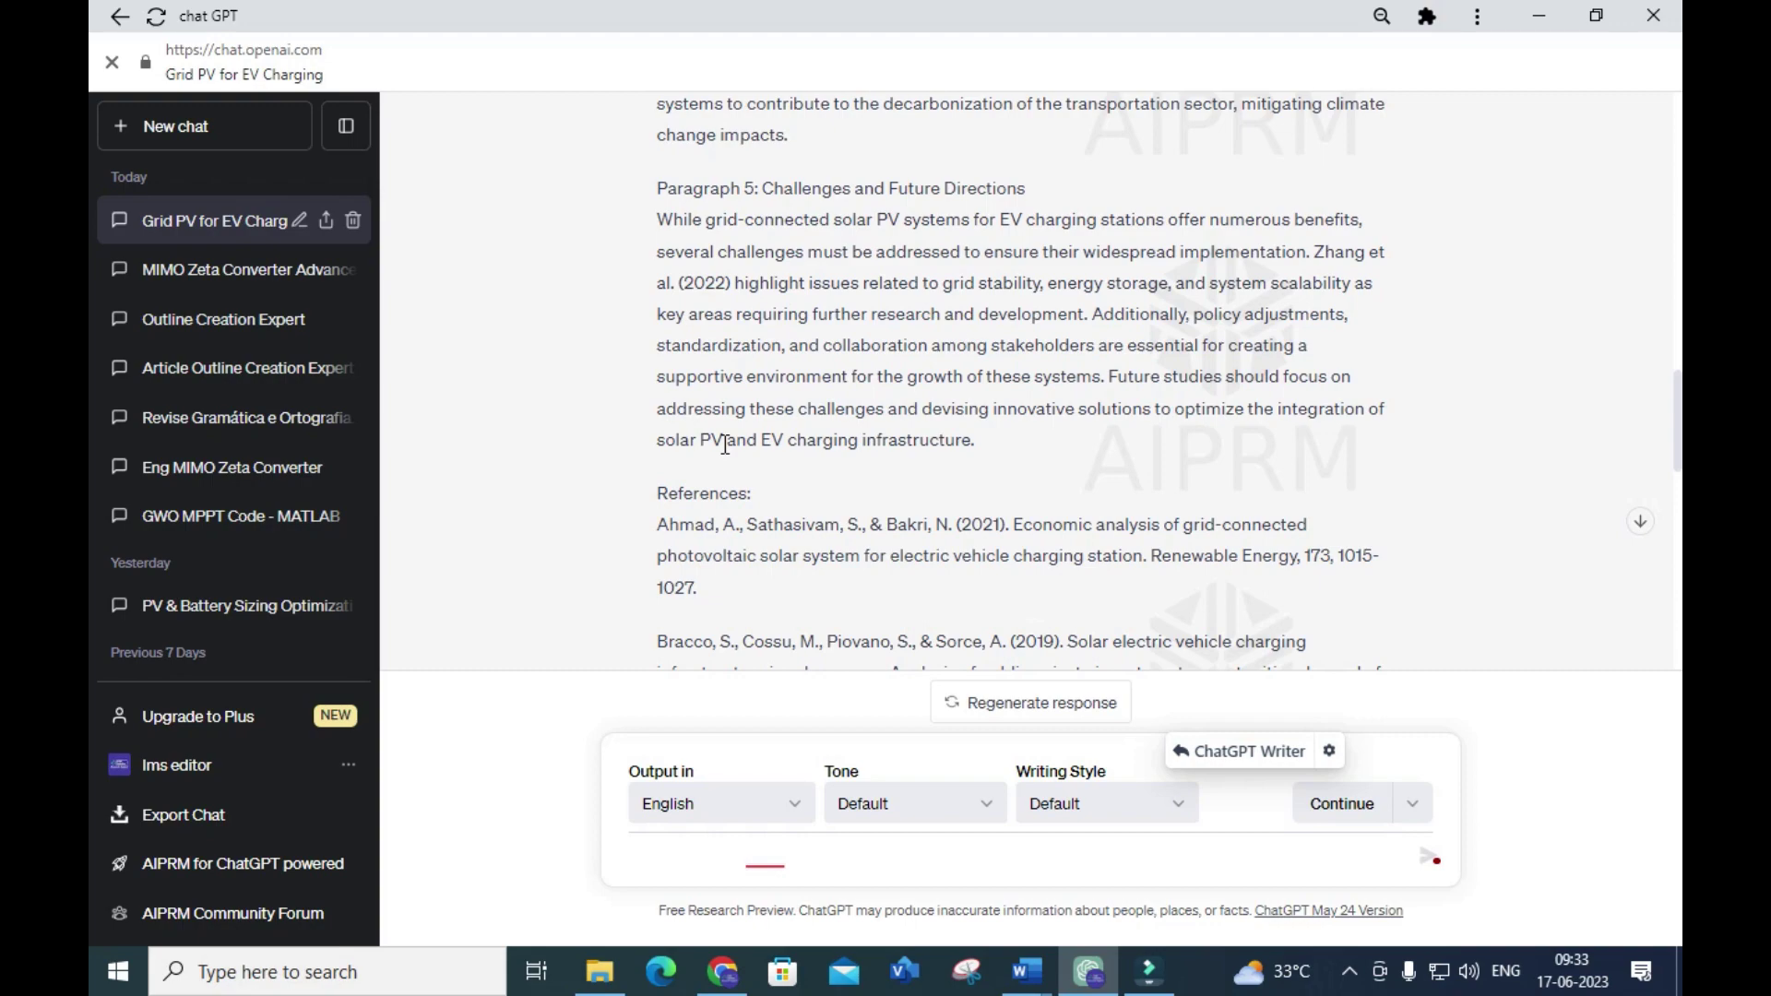
{"action": "scroll", "coordinate": [725, 446], "scroll_direction": "up", "scroll_amount": 14}
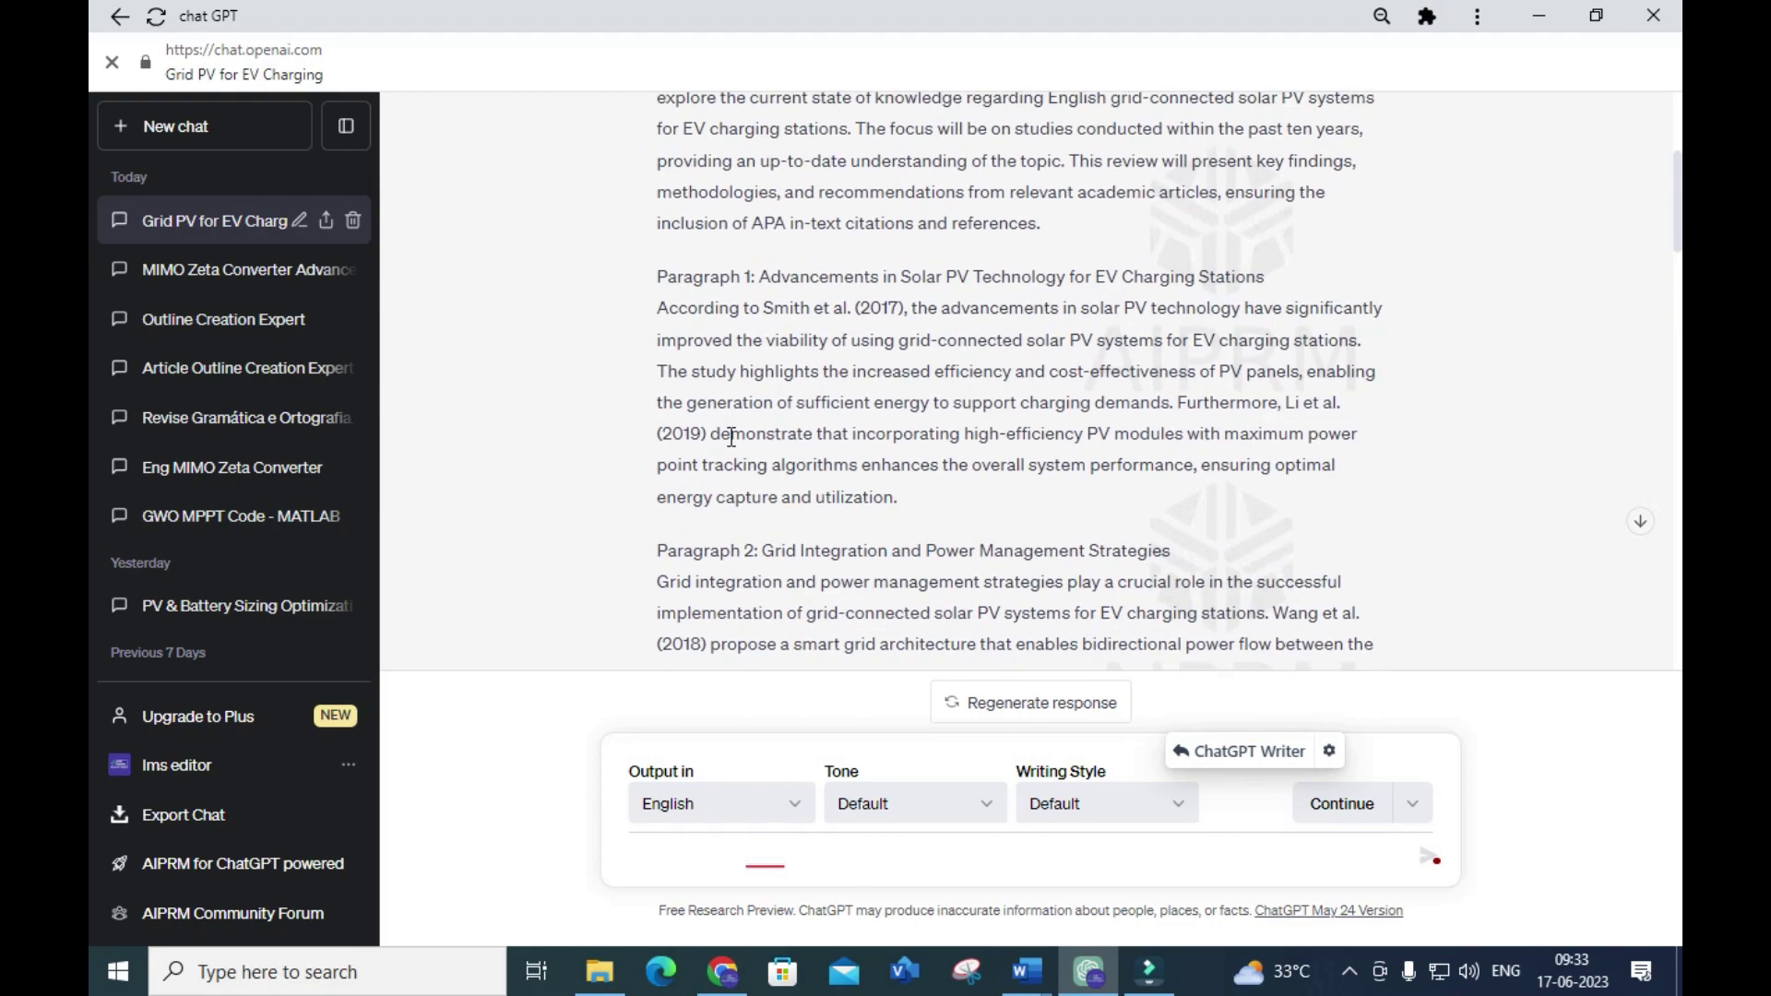
{"action": "scroll", "coordinate": [731, 437], "scroll_direction": "up", "scroll_amount": 4}
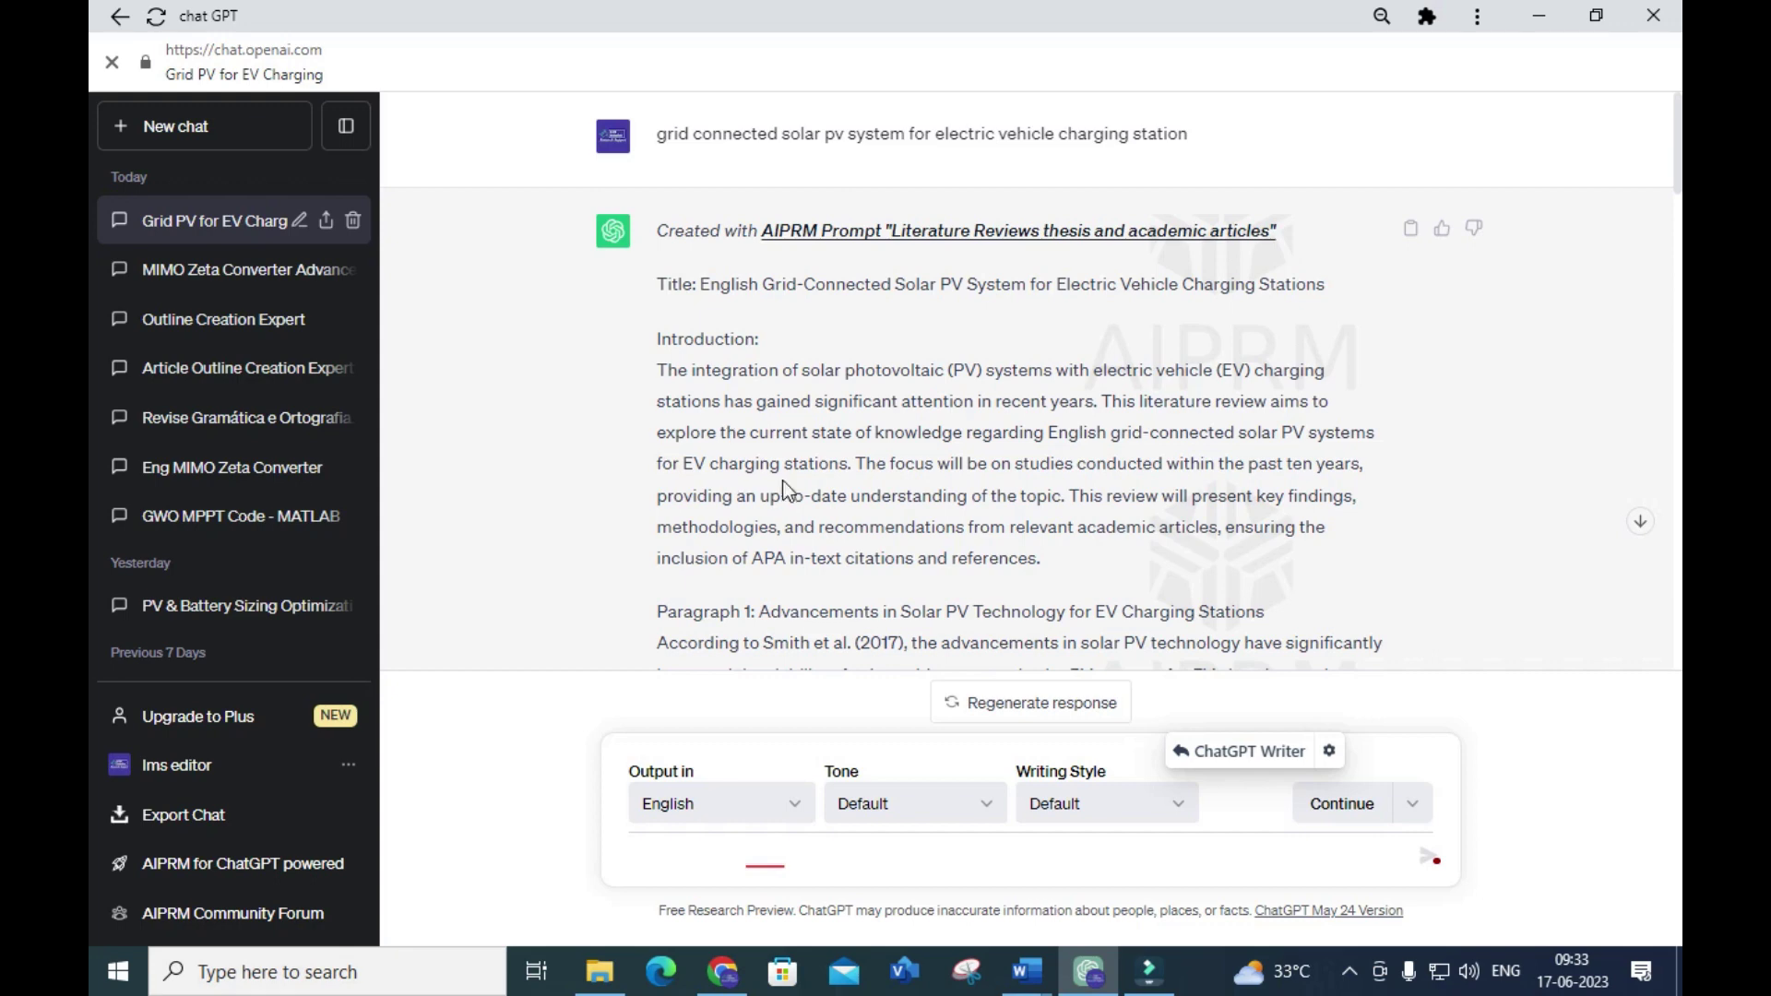
{"action": "scroll", "coordinate": [897, 408], "scroll_direction": "down", "scroll_amount": 1}
{"action": "scroll", "coordinate": [897, 407], "scroll_direction": "down", "scroll_amount": 2}
{"action": "scroll", "coordinate": [889, 423], "scroll_direction": "up", "scroll_amount": 2}
{"action": "scroll", "coordinate": [877, 410], "scroll_direction": "down", "scroll_amount": 3}
{"action": "scroll", "coordinate": [848, 402], "scroll_direction": "down", "scroll_amount": 15}
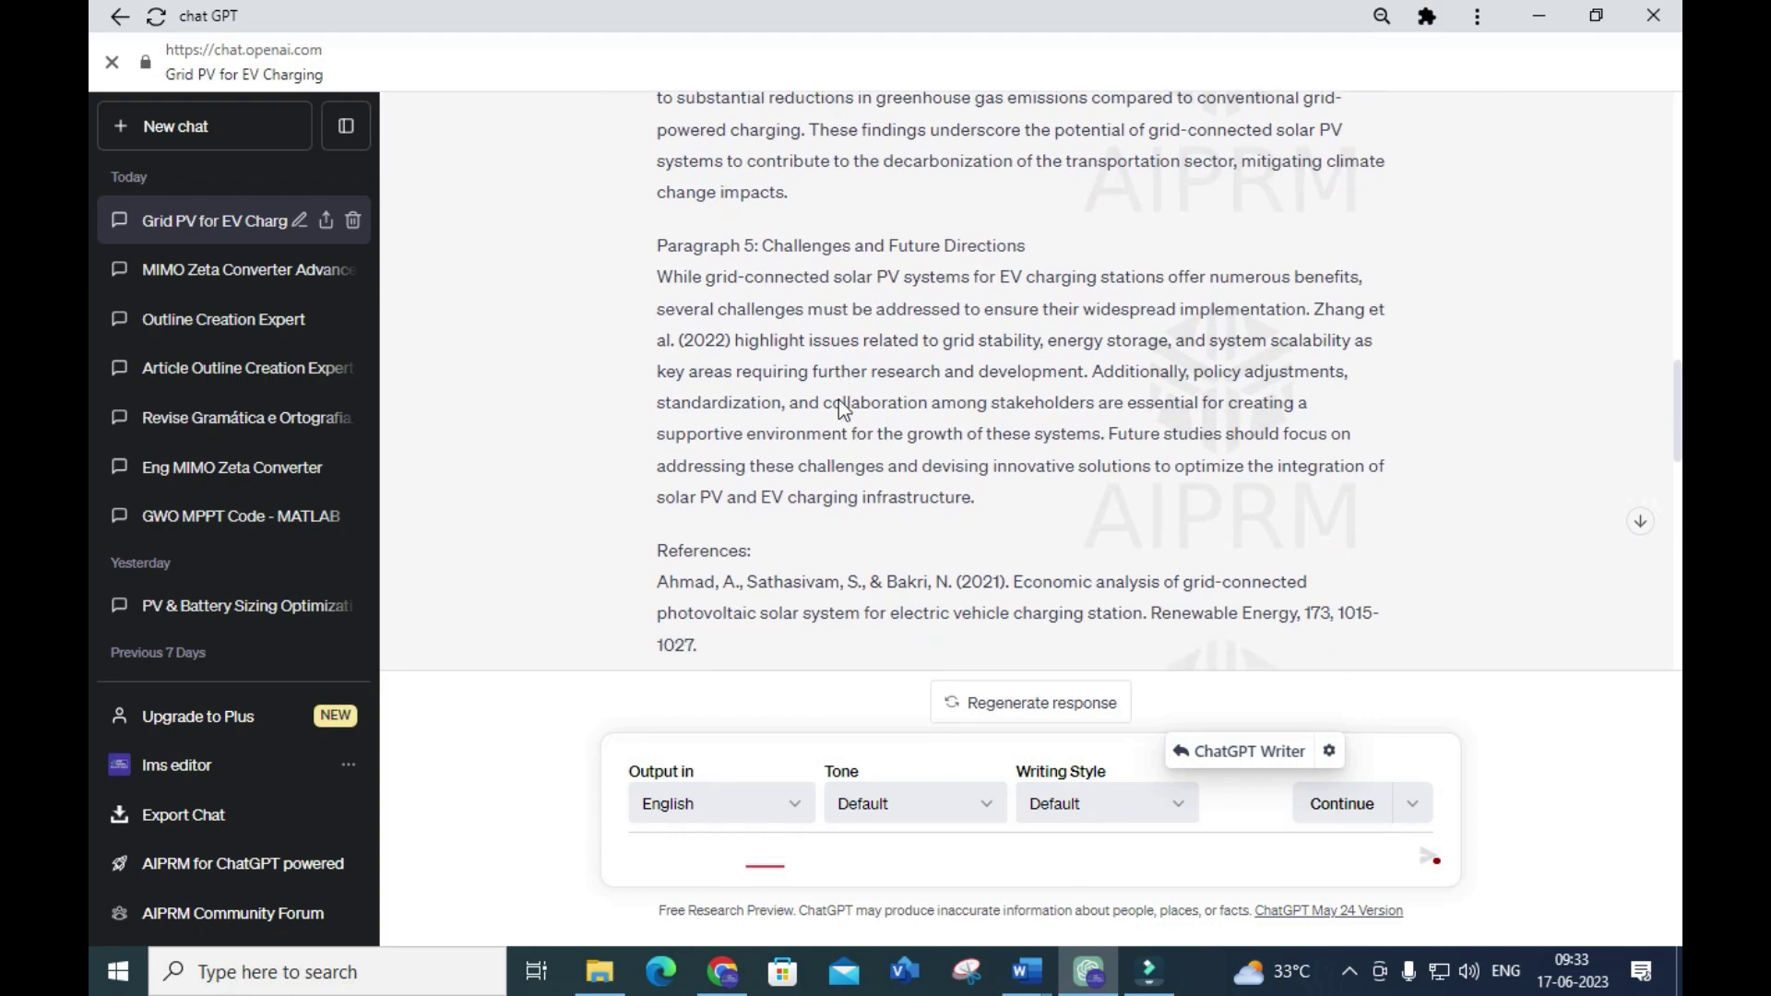
{"action": "scroll", "coordinate": [841, 405], "scroll_direction": "down", "scroll_amount": 3}
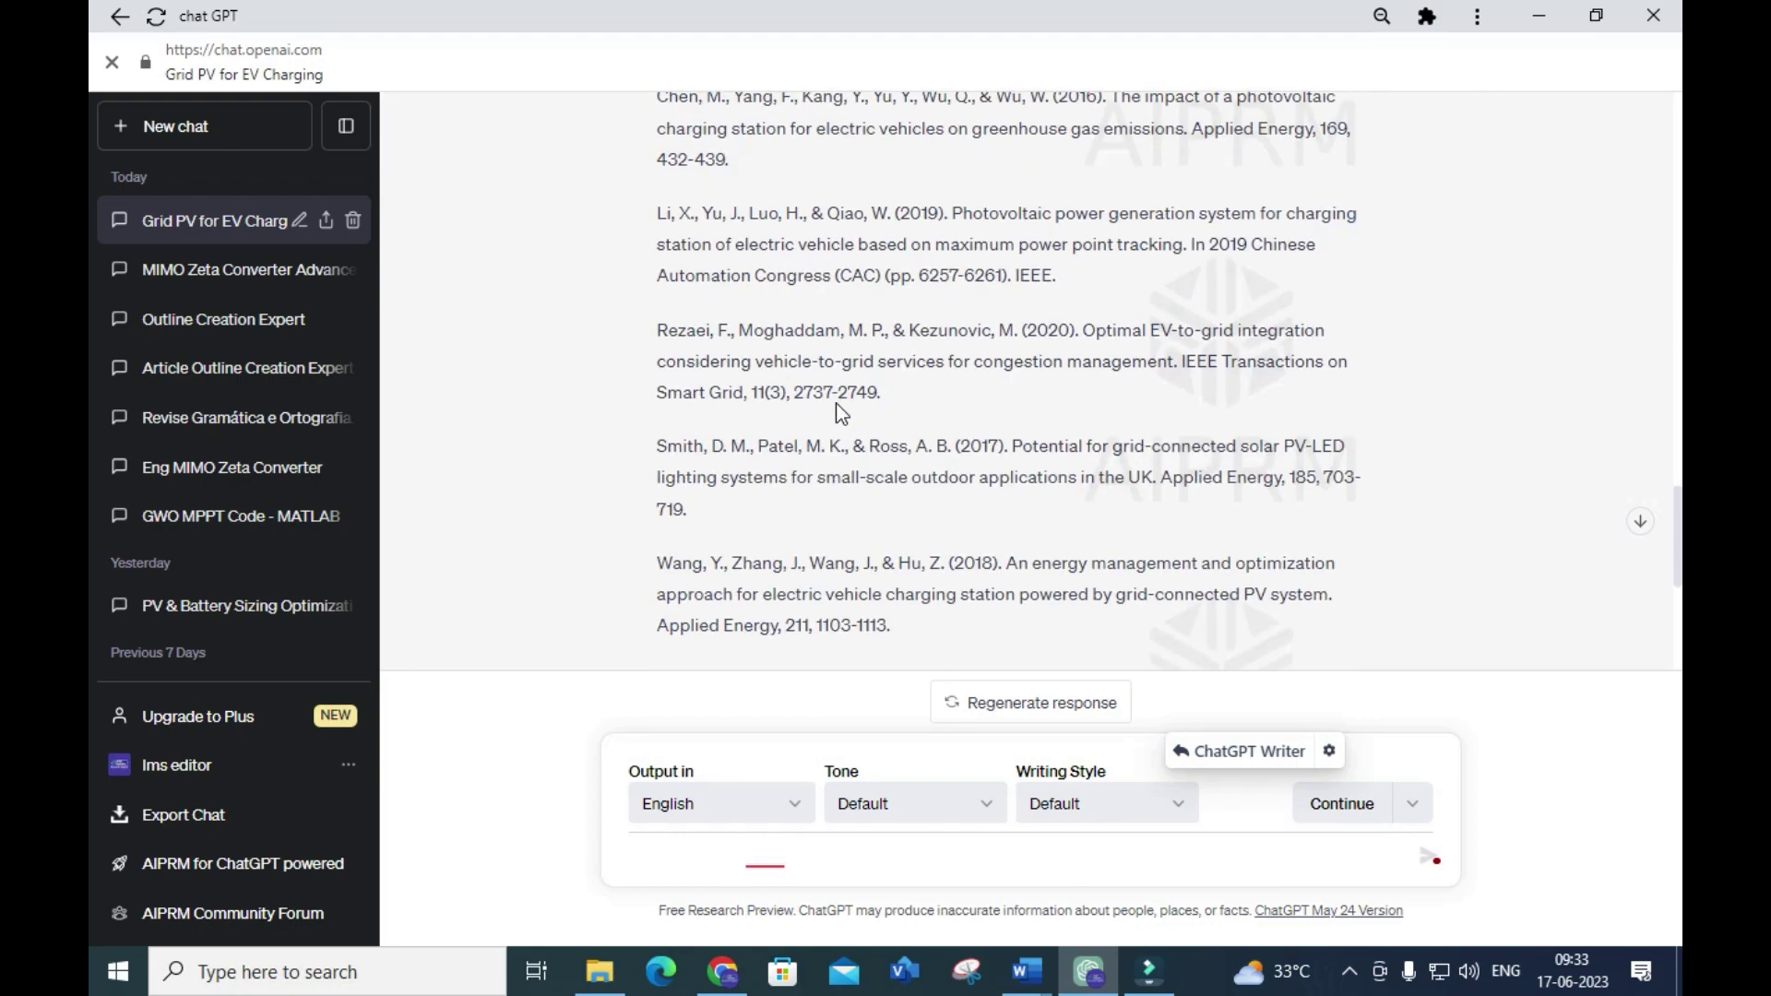
{"action": "scroll", "coordinate": [842, 414], "scroll_direction": "down", "scroll_amount": 5}
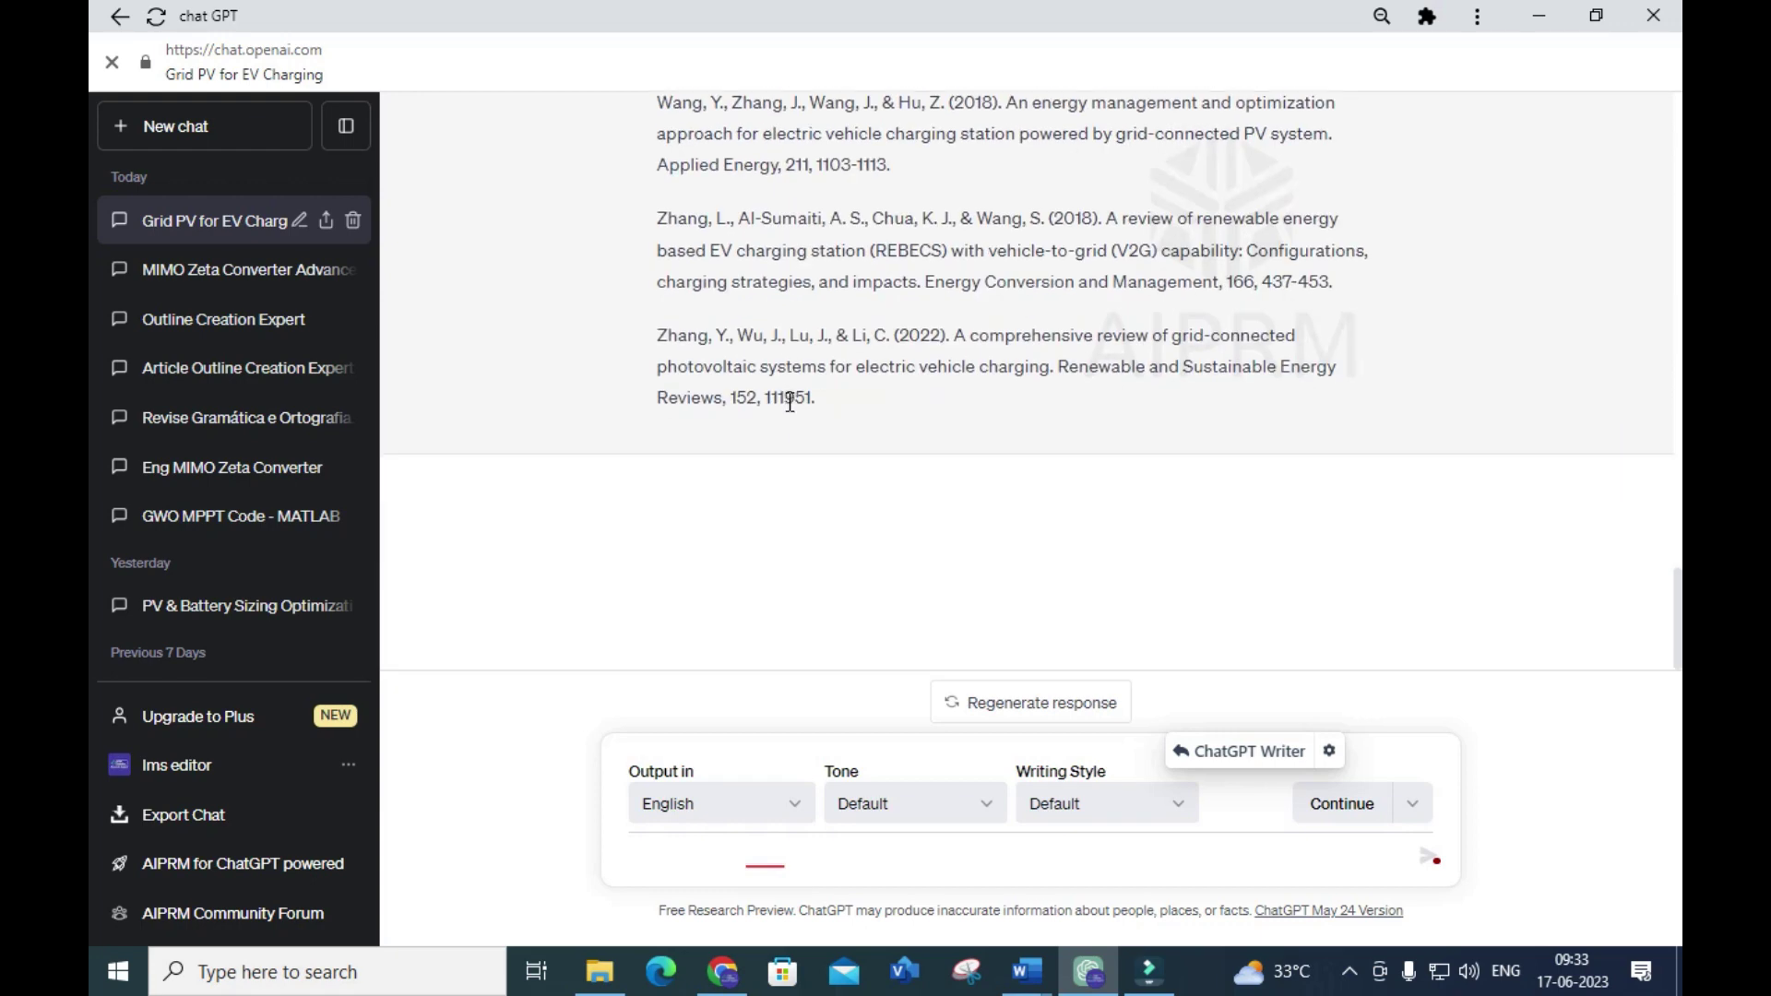
{"action": "scroll", "coordinate": [790, 403], "scroll_direction": "up", "scroll_amount": 9}
{"action": "scroll", "coordinate": [767, 415], "scroll_direction": "down", "scroll_amount": 5}
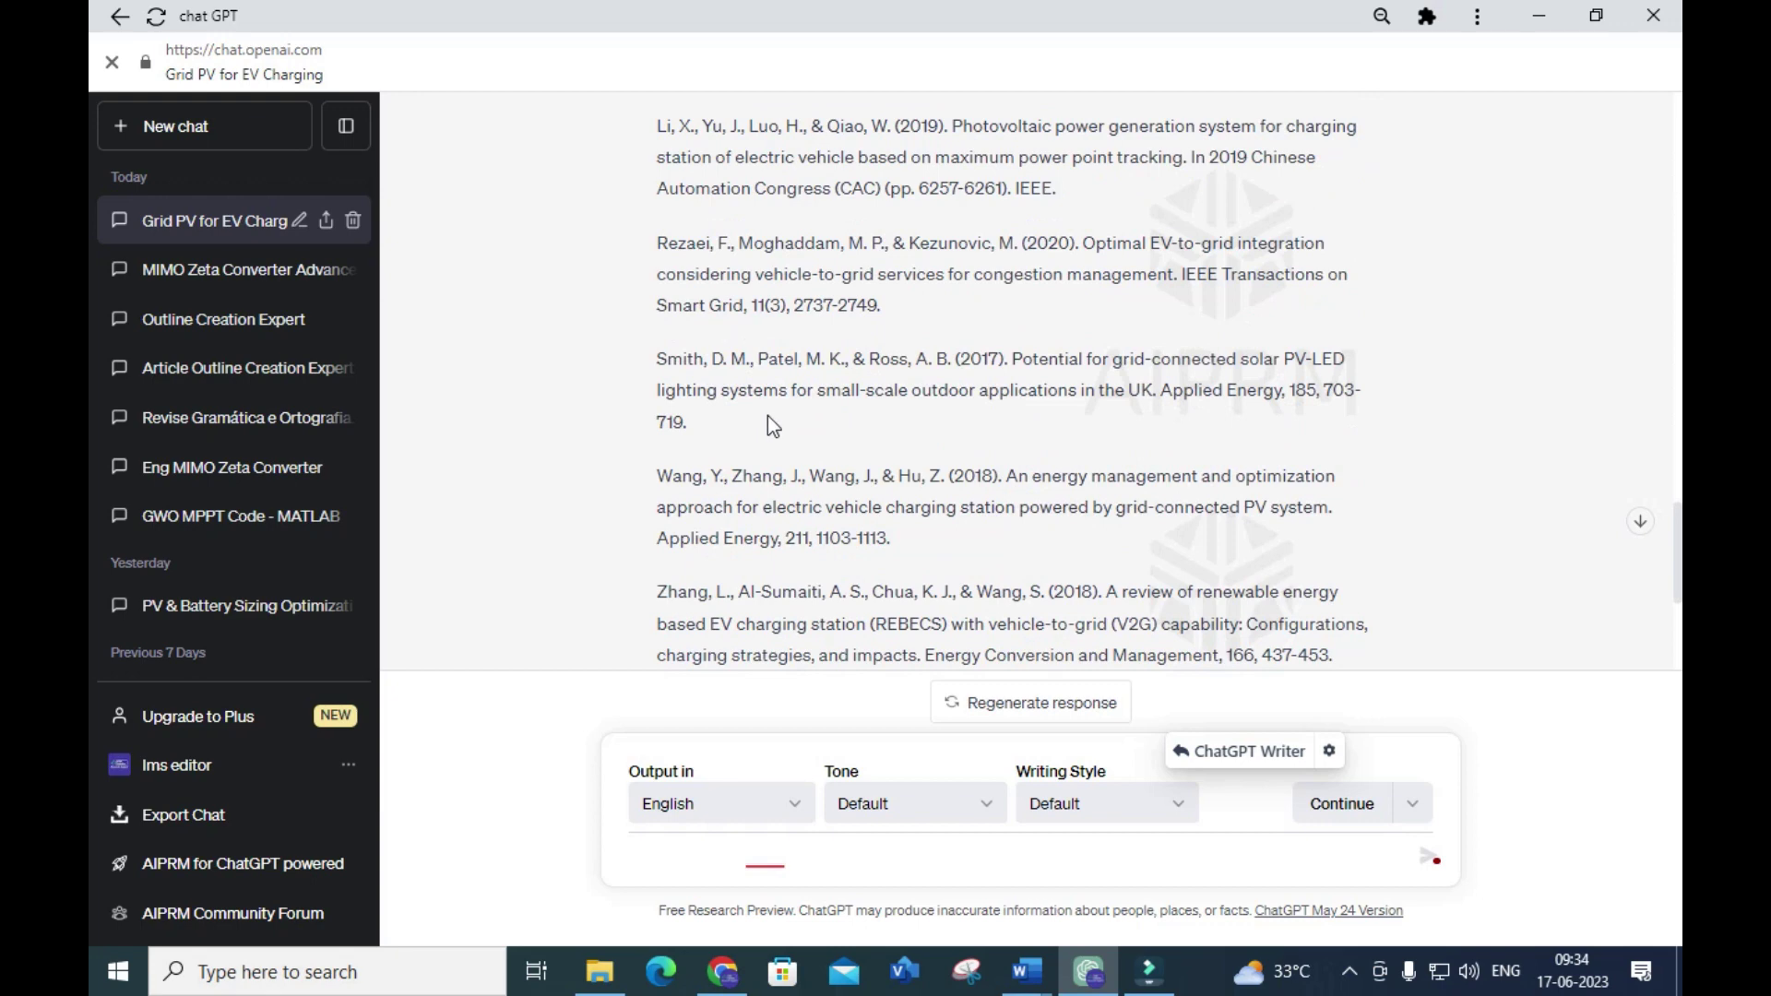
{"action": "scroll", "coordinate": [767, 415], "scroll_direction": "up", "scroll_amount": 7}
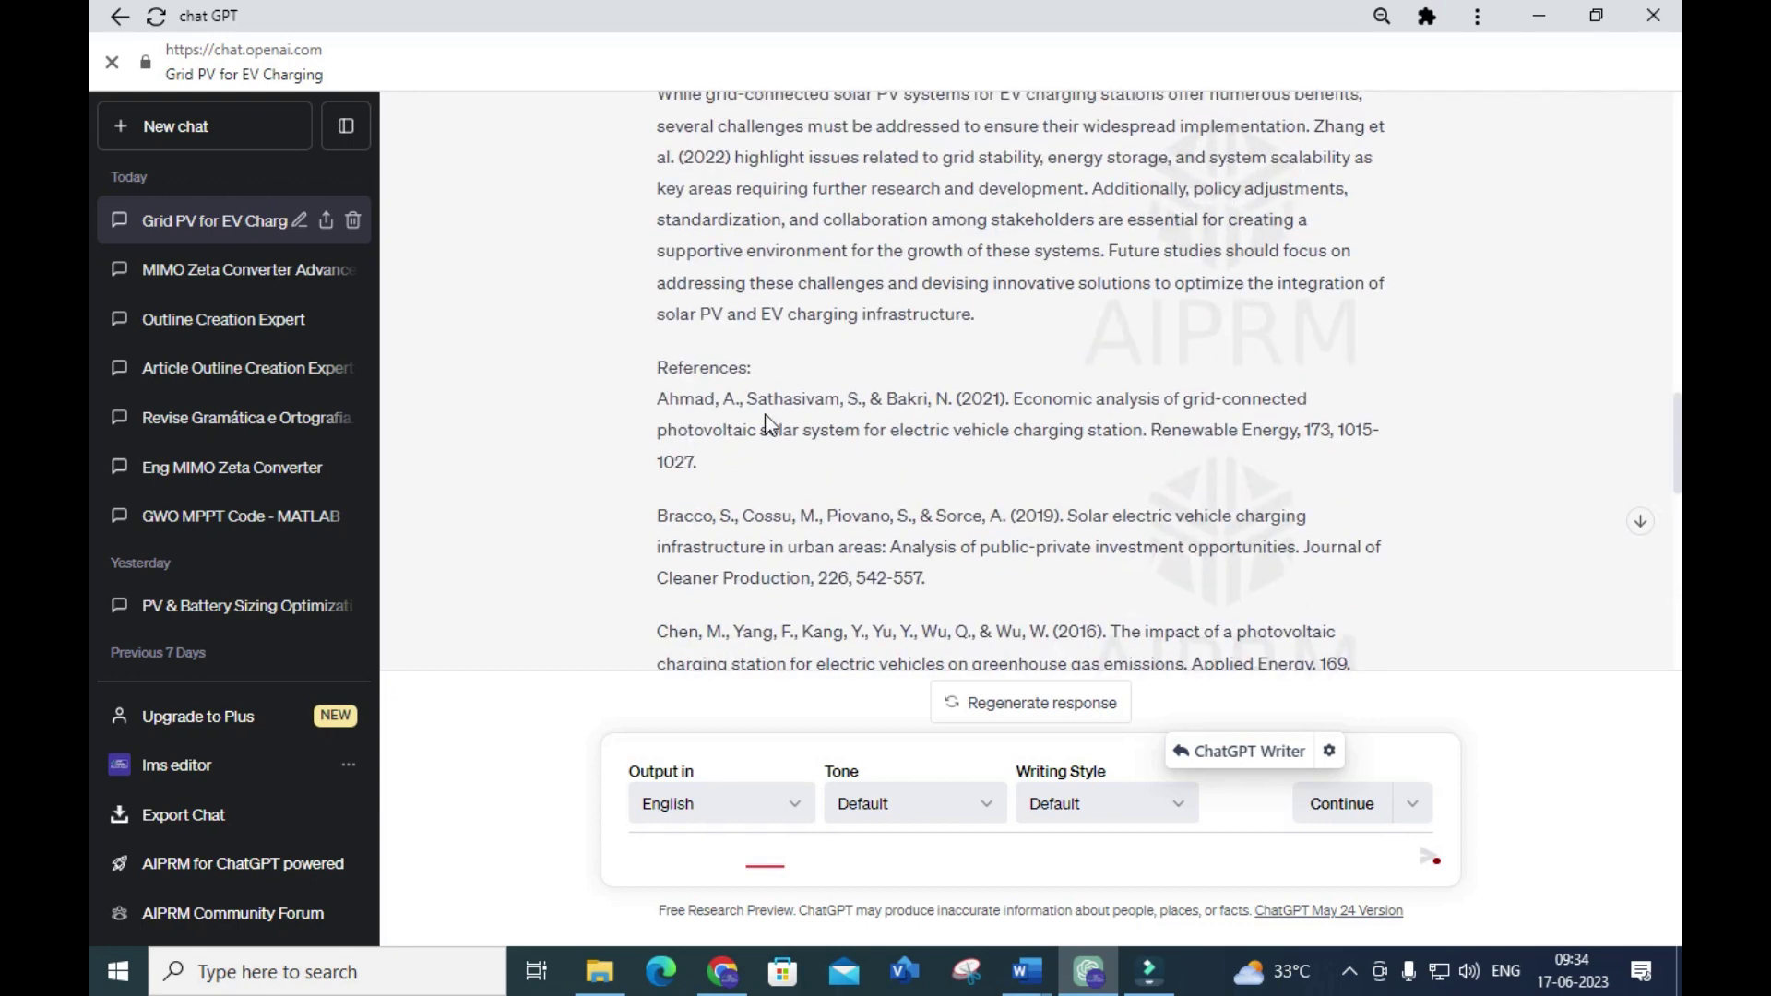
{"action": "scroll", "coordinate": [950, 351], "scroll_direction": "down", "scroll_amount": 1}
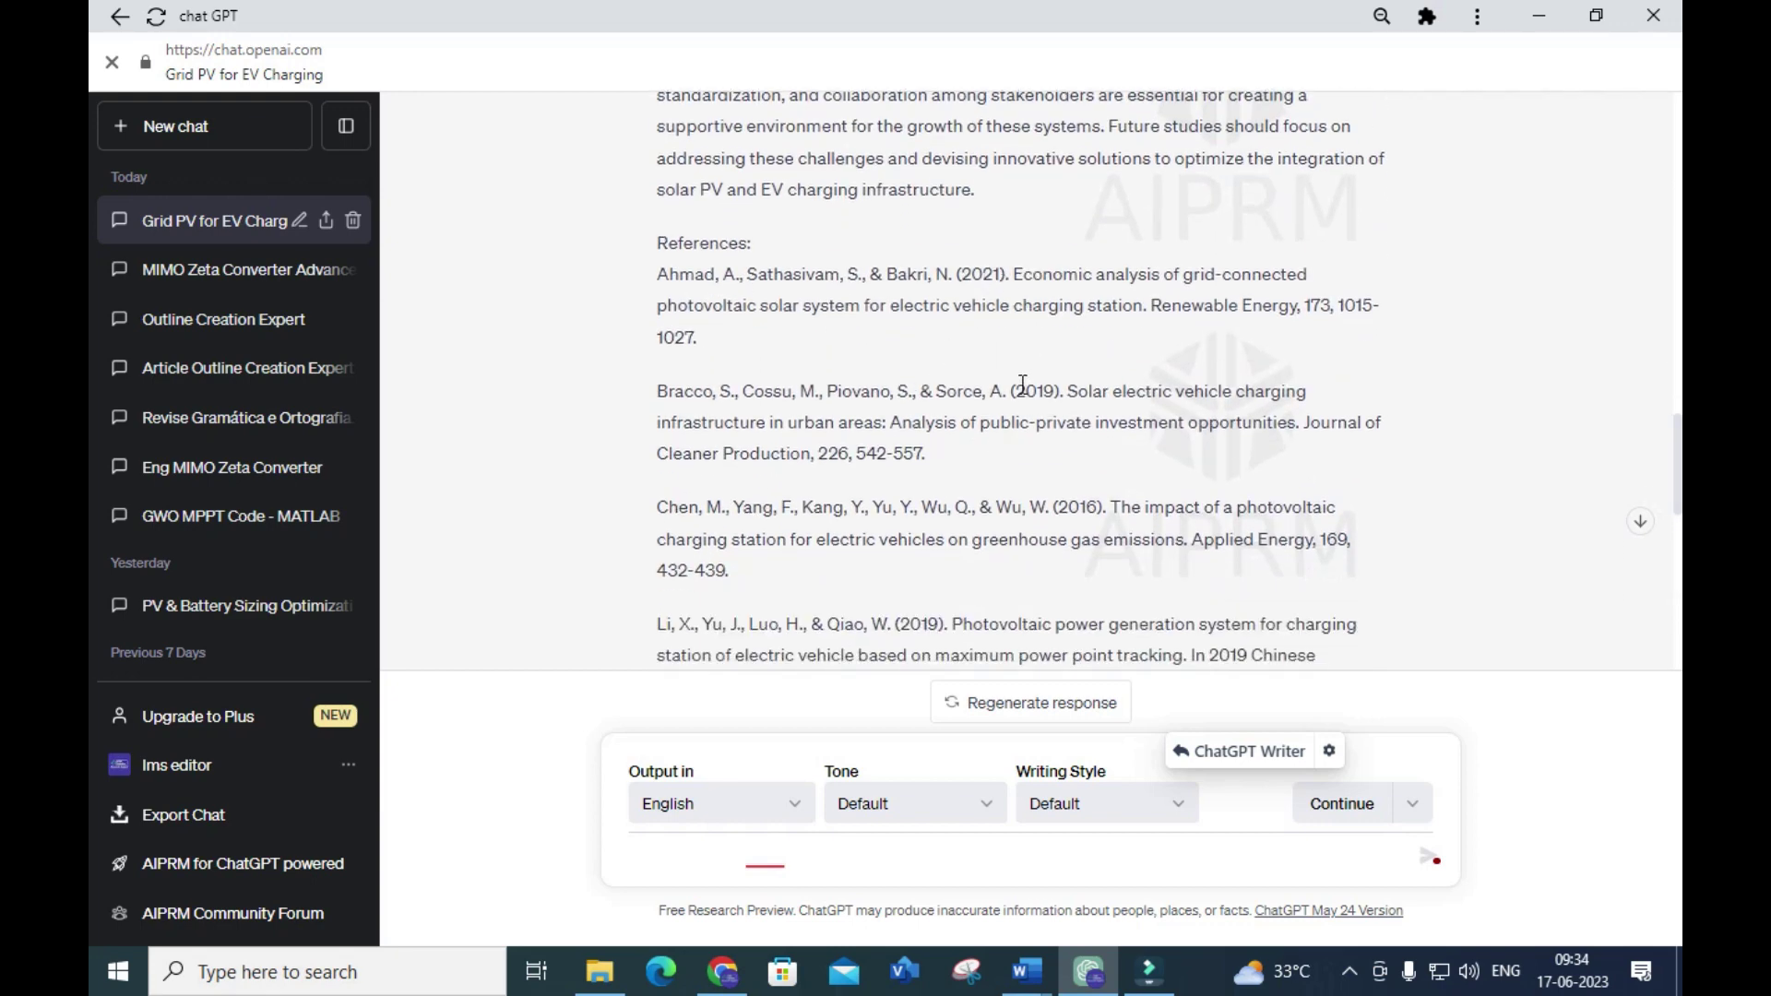
{"action": "scroll", "coordinate": [1043, 374], "scroll_direction": "down", "scroll_amount": 1}
{"action": "scroll", "coordinate": [1062, 369], "scroll_direction": "down", "scroll_amount": 2}
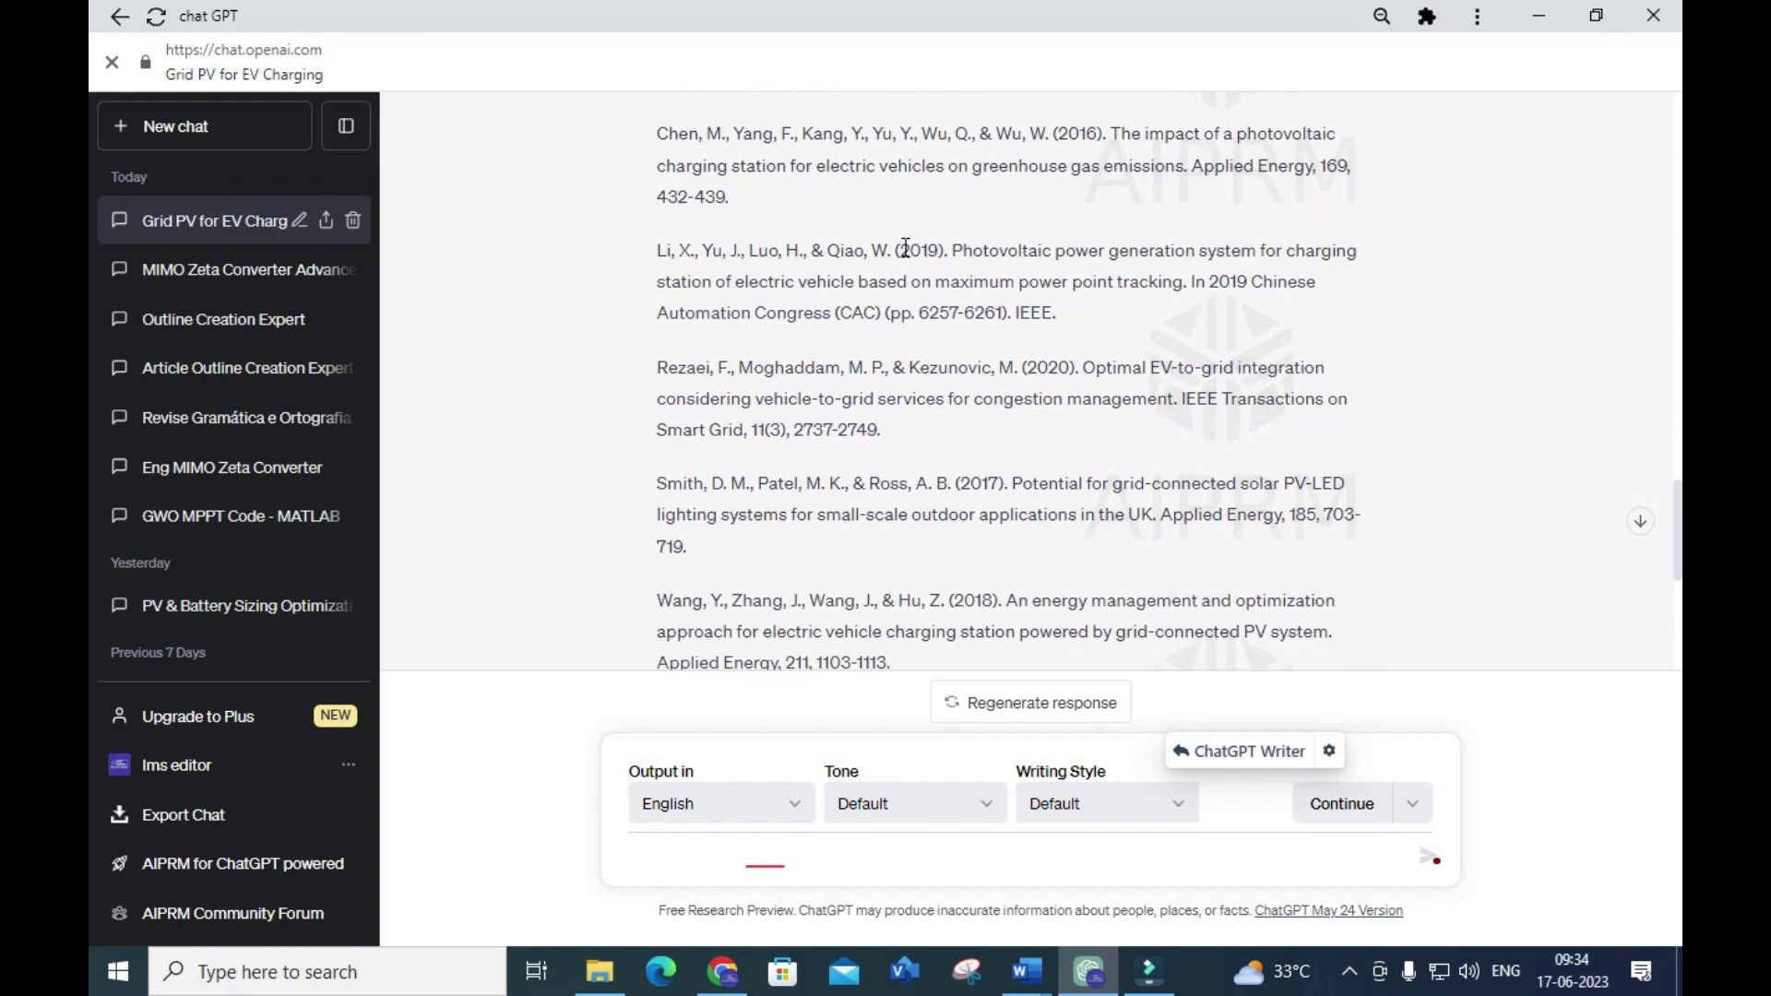
{"action": "scroll", "coordinate": [993, 341], "scroll_direction": "down", "scroll_amount": 1}
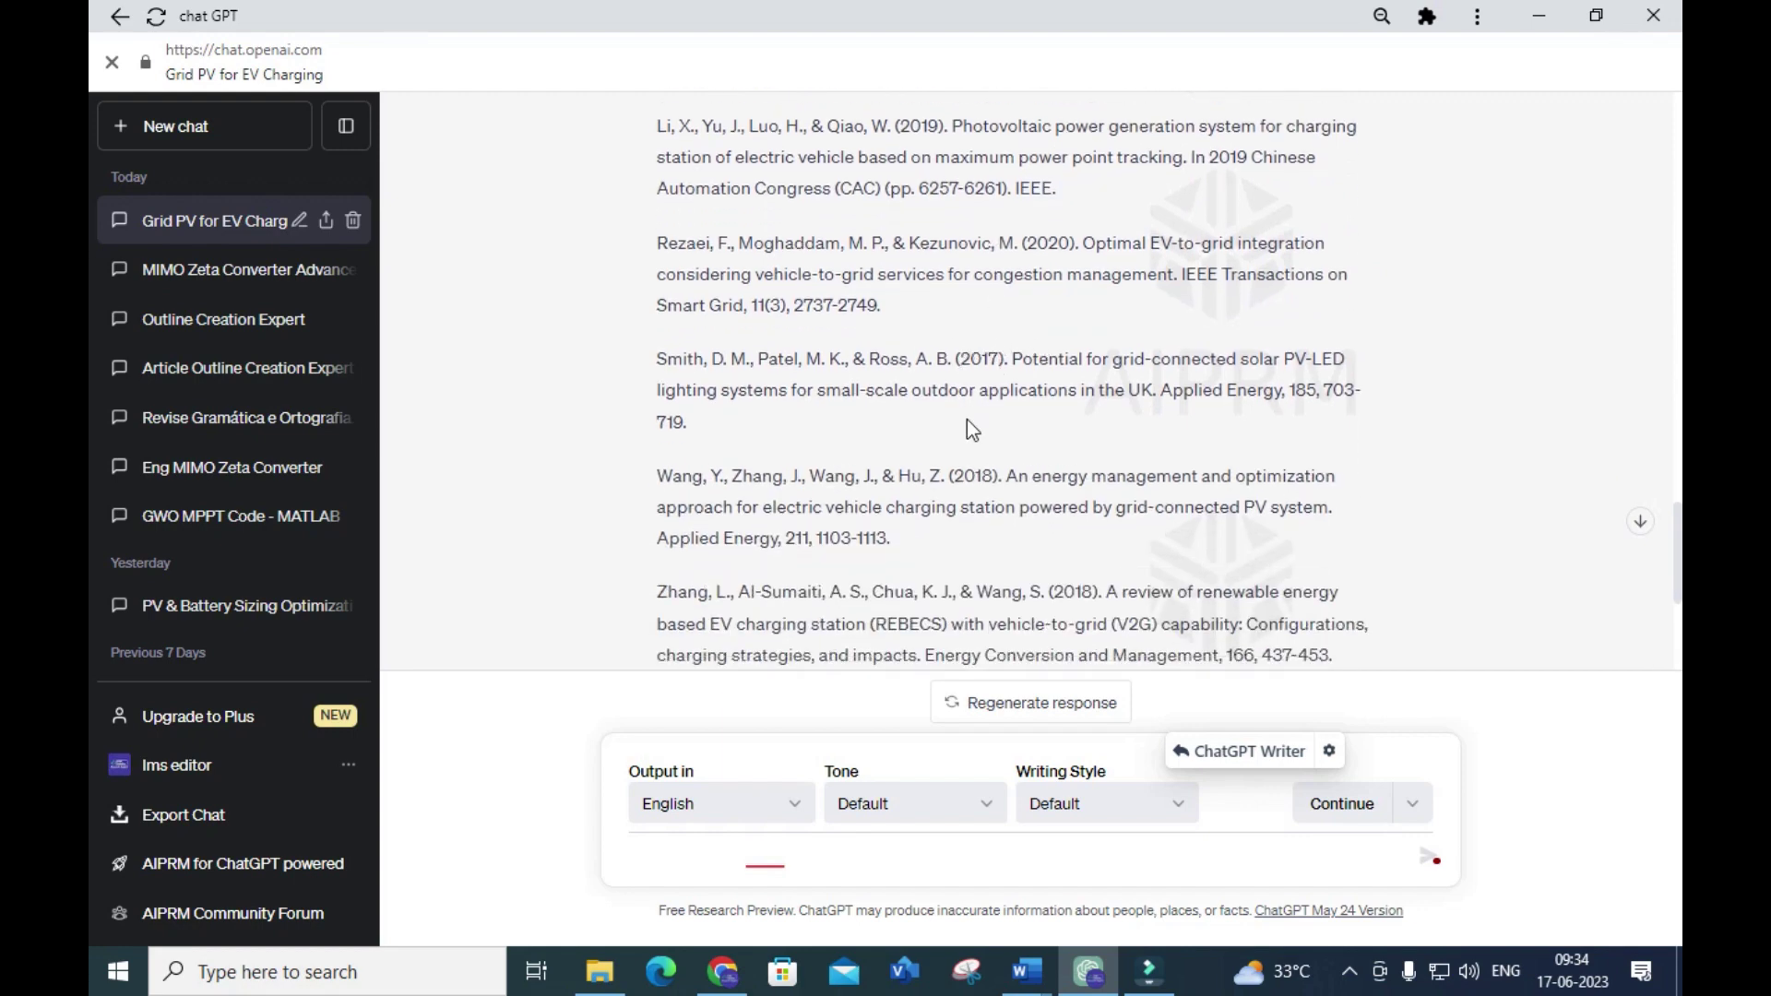
{"action": "scroll", "coordinate": [974, 387], "scroll_direction": "down", "scroll_amount": 2}
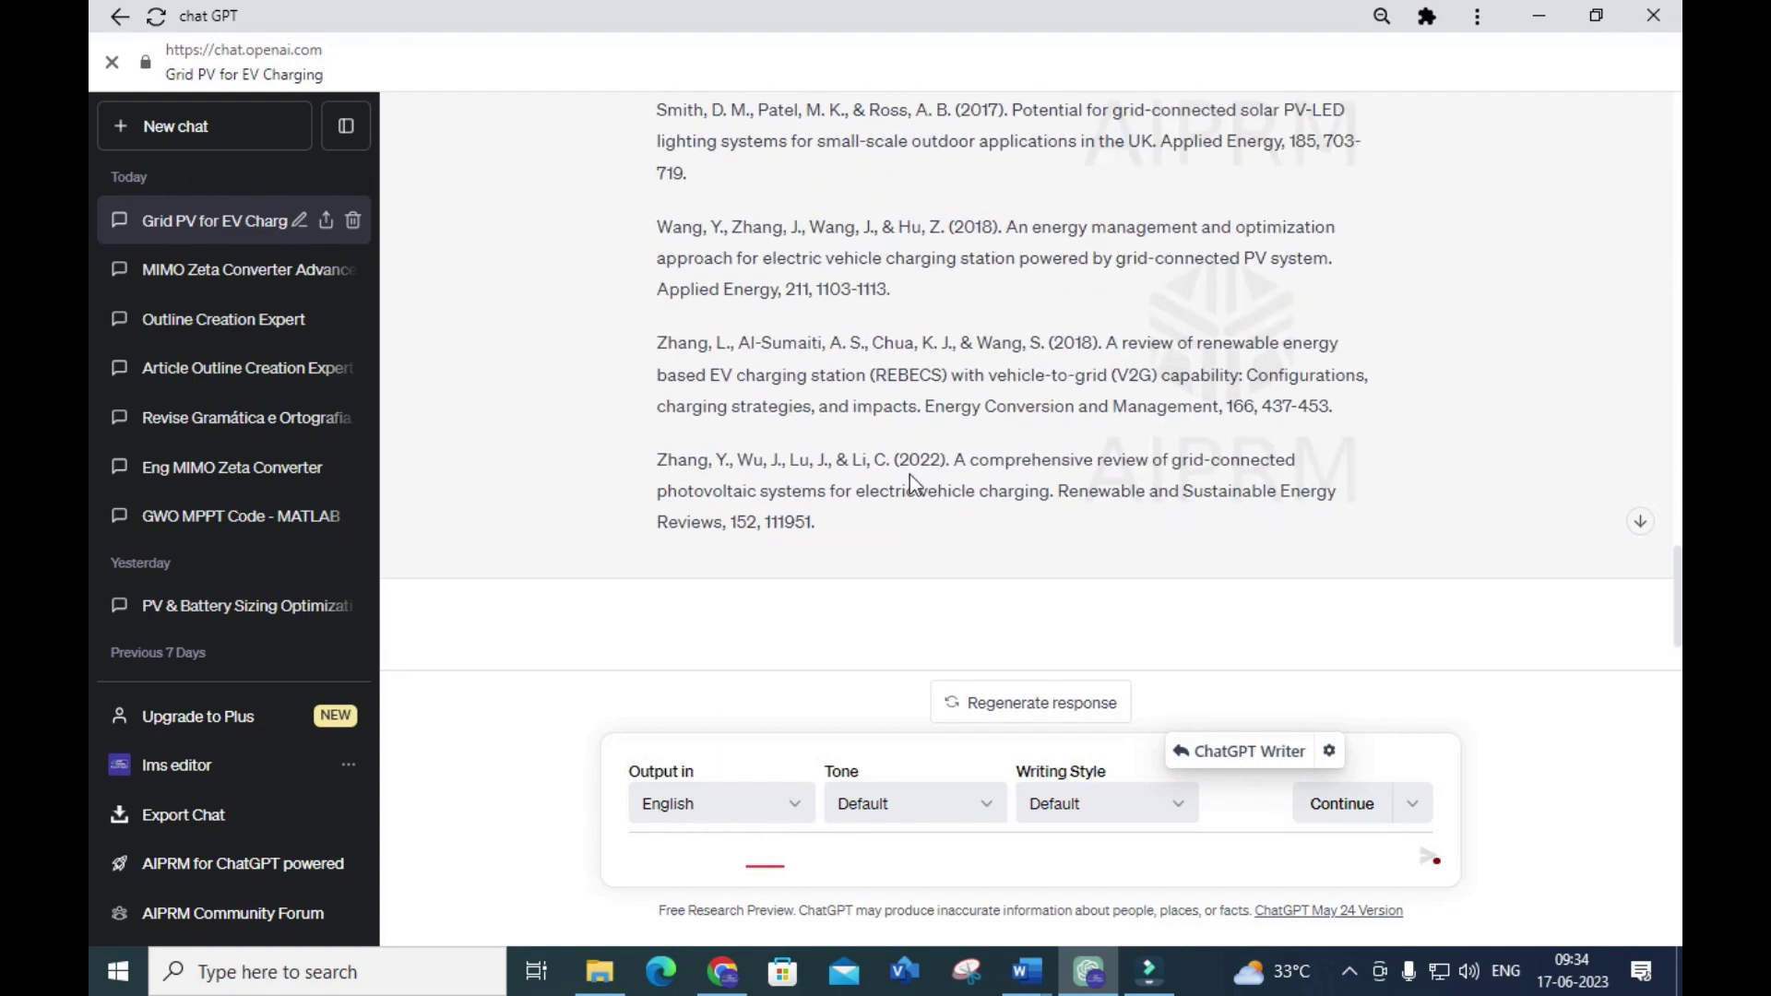
{"action": "scroll", "coordinate": [917, 435], "scroll_direction": "down", "scroll_amount": 1}
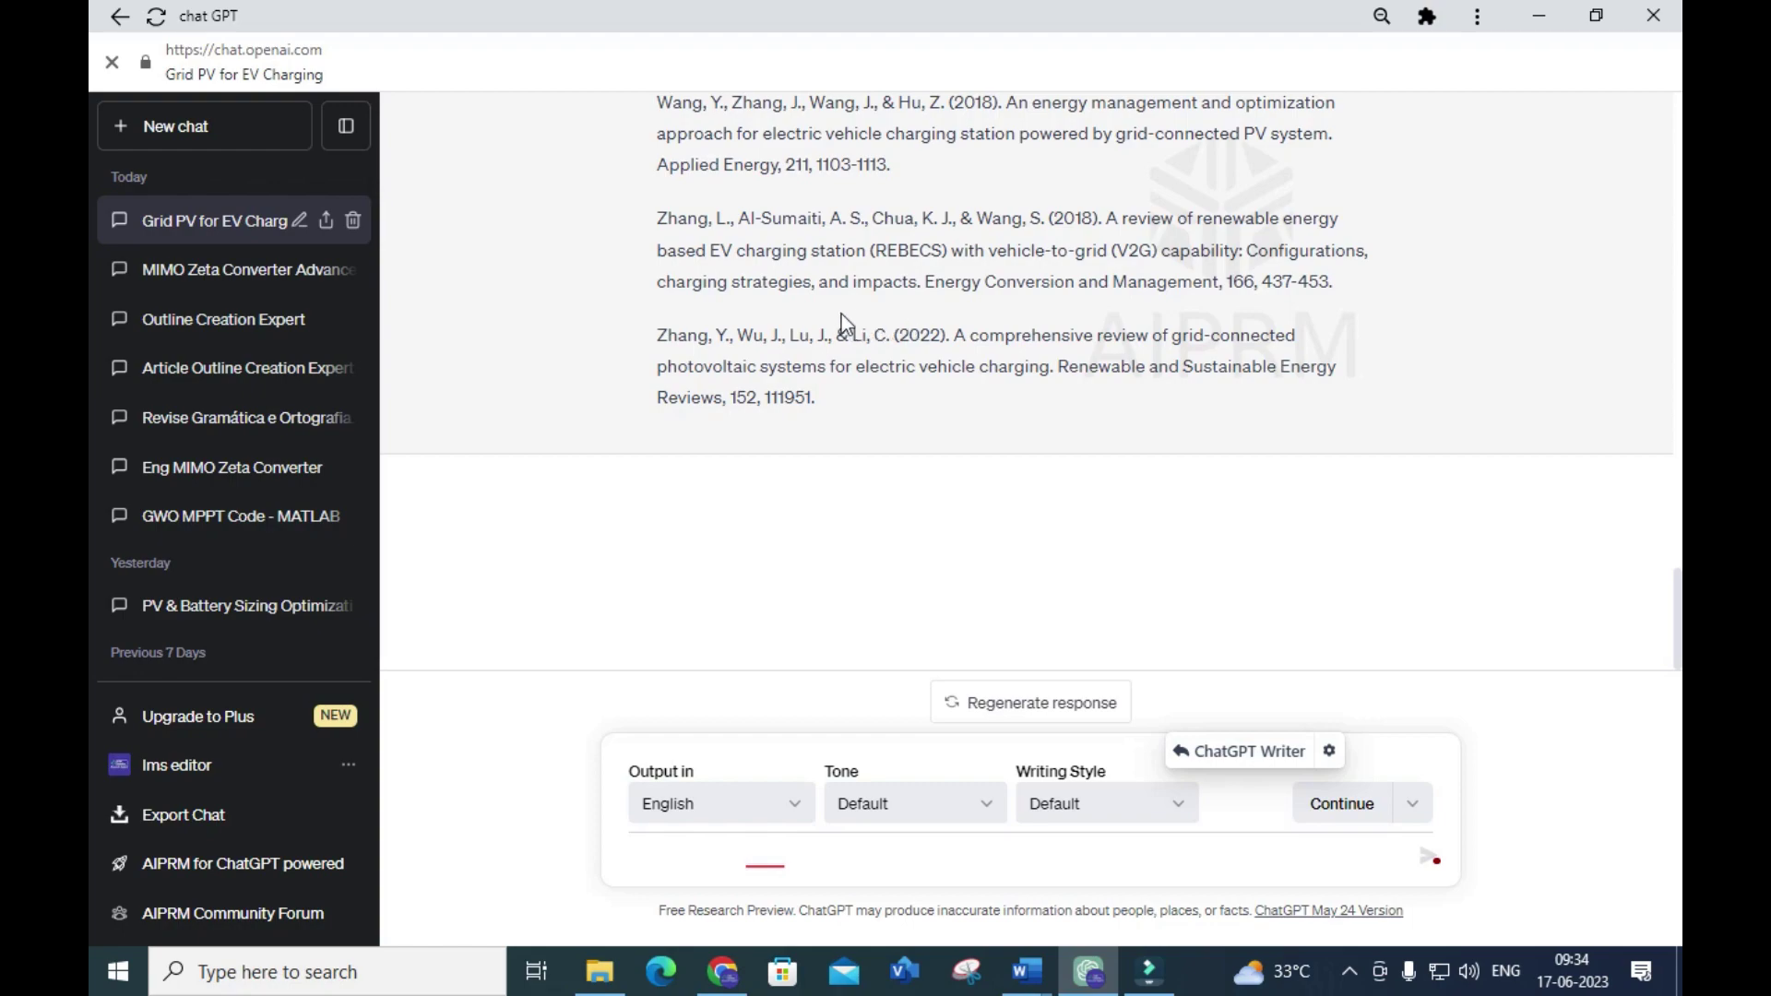
{"action": "scroll", "coordinate": [836, 318], "scroll_direction": "up", "scroll_amount": 15}
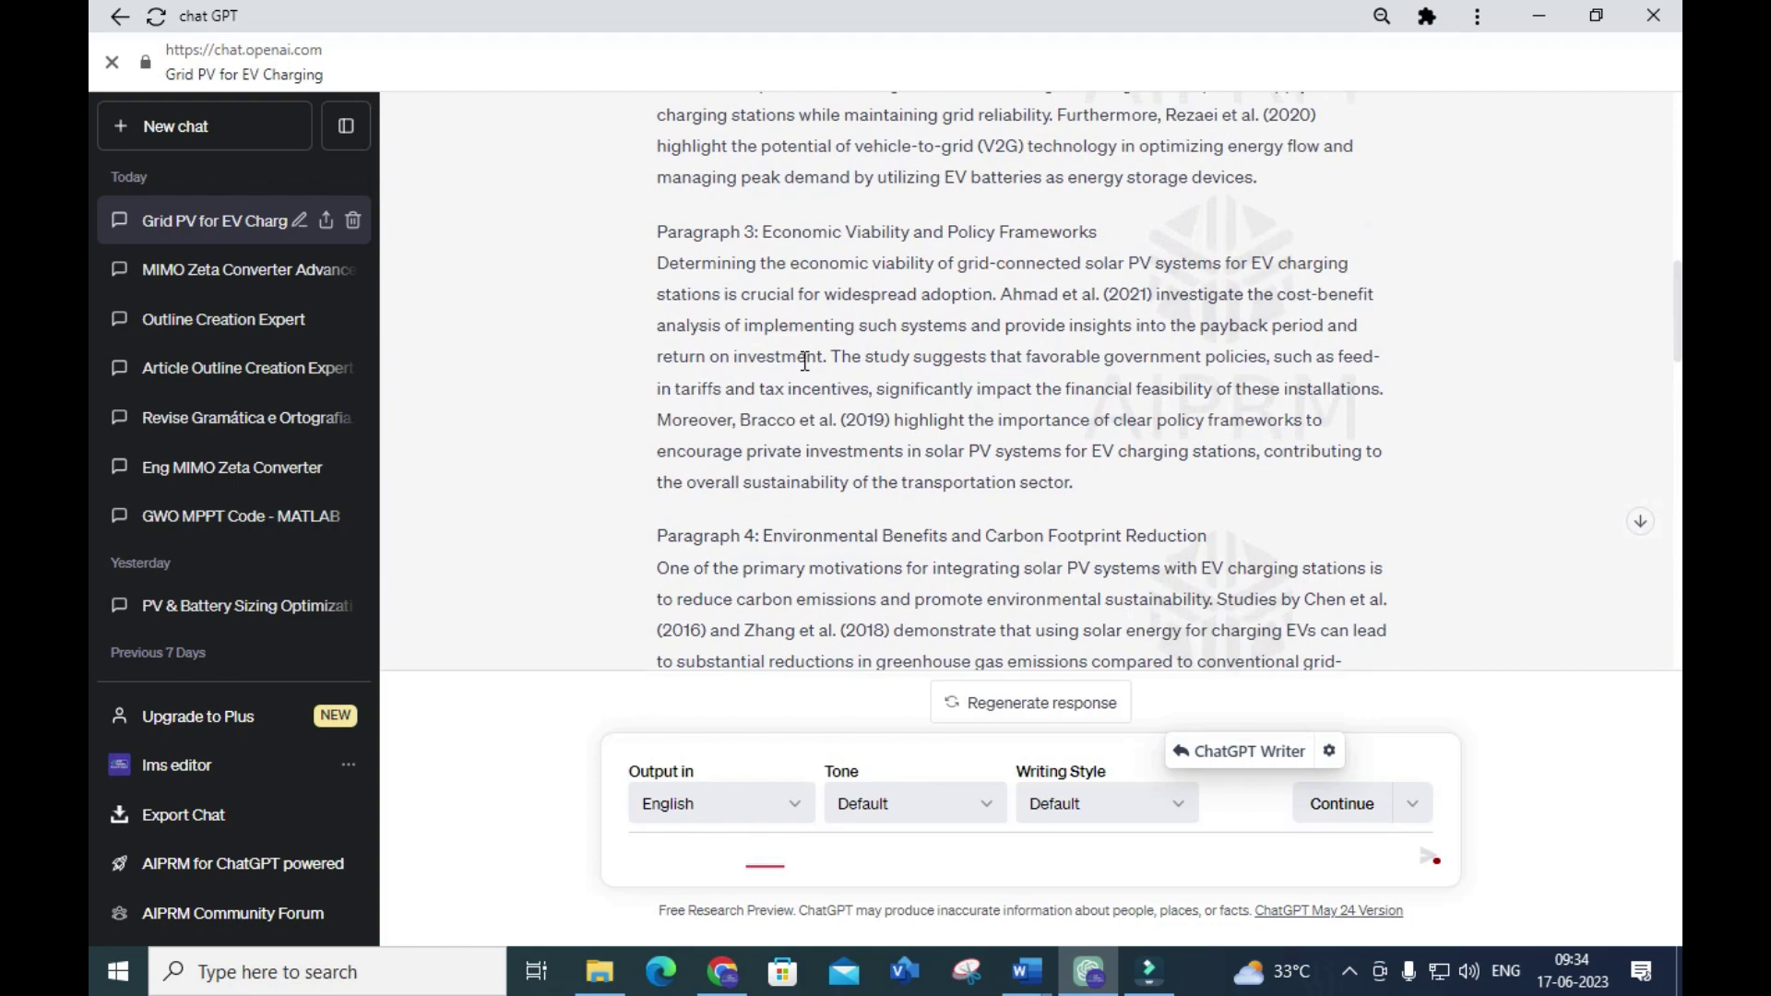
{"action": "scroll", "coordinate": [804, 364], "scroll_direction": "up", "scroll_amount": 5}
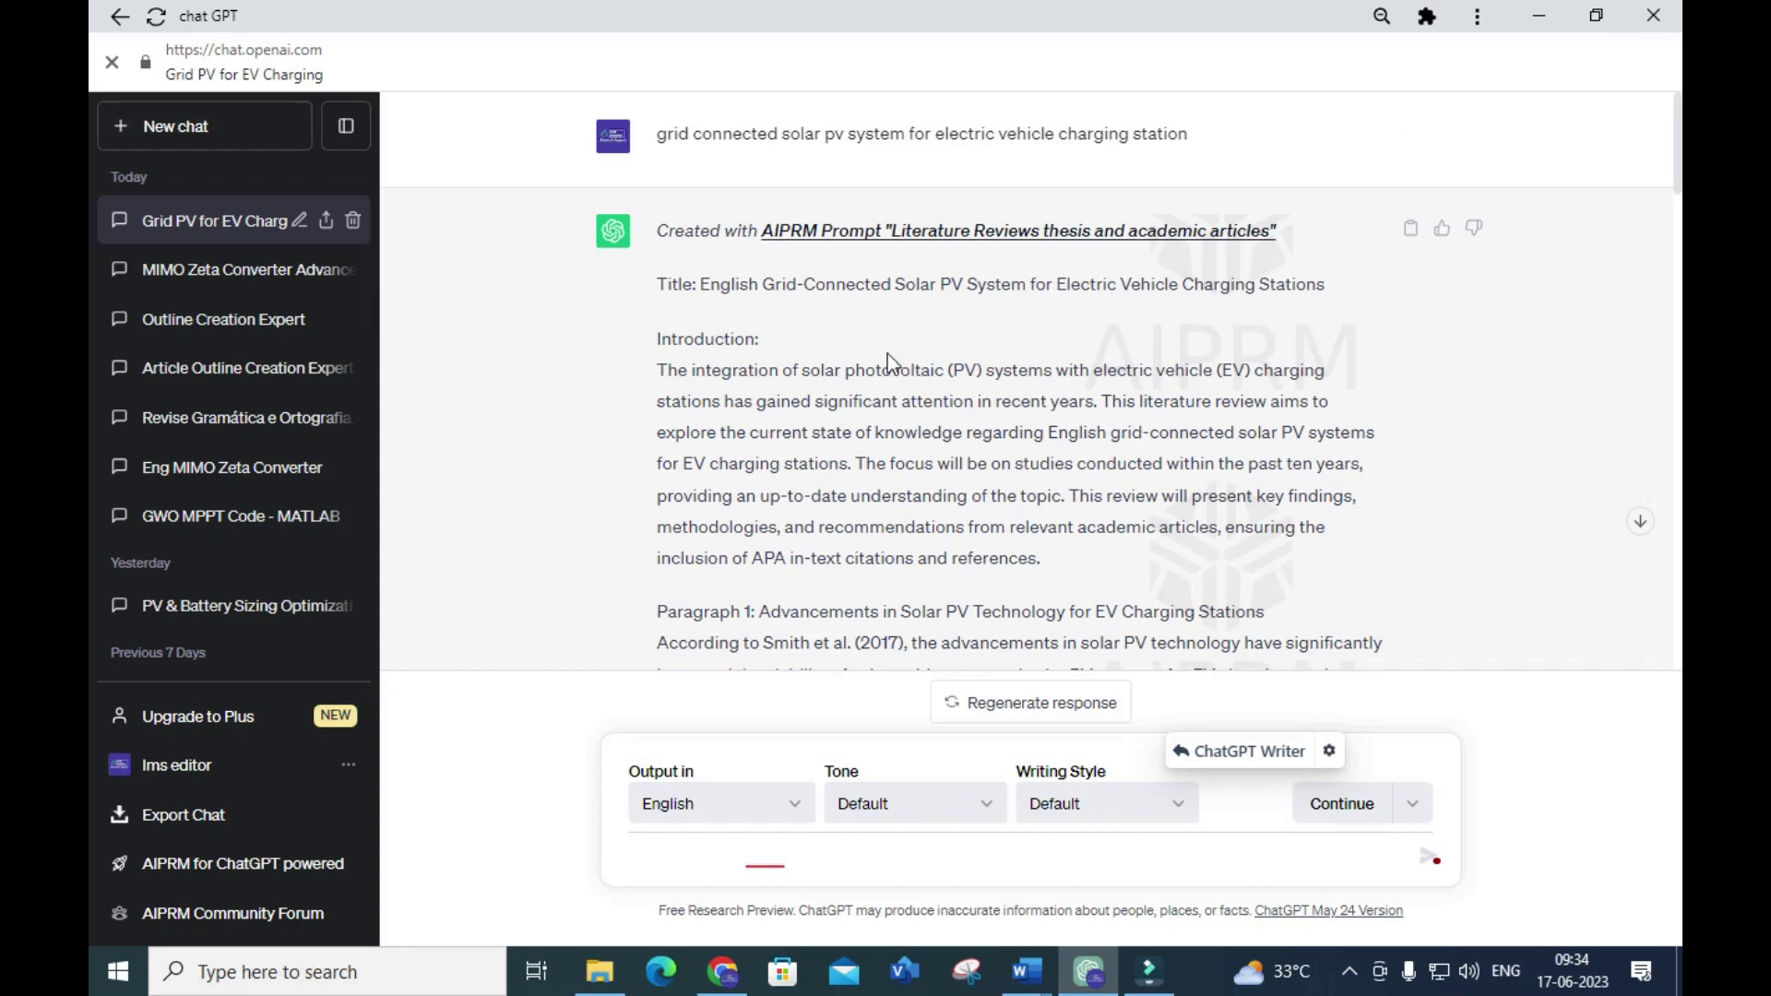
In a new chat, search AIPRM for 'code generator' and load the Code Generator prompt.
{"action": "left_click", "coordinate": [245, 127]}
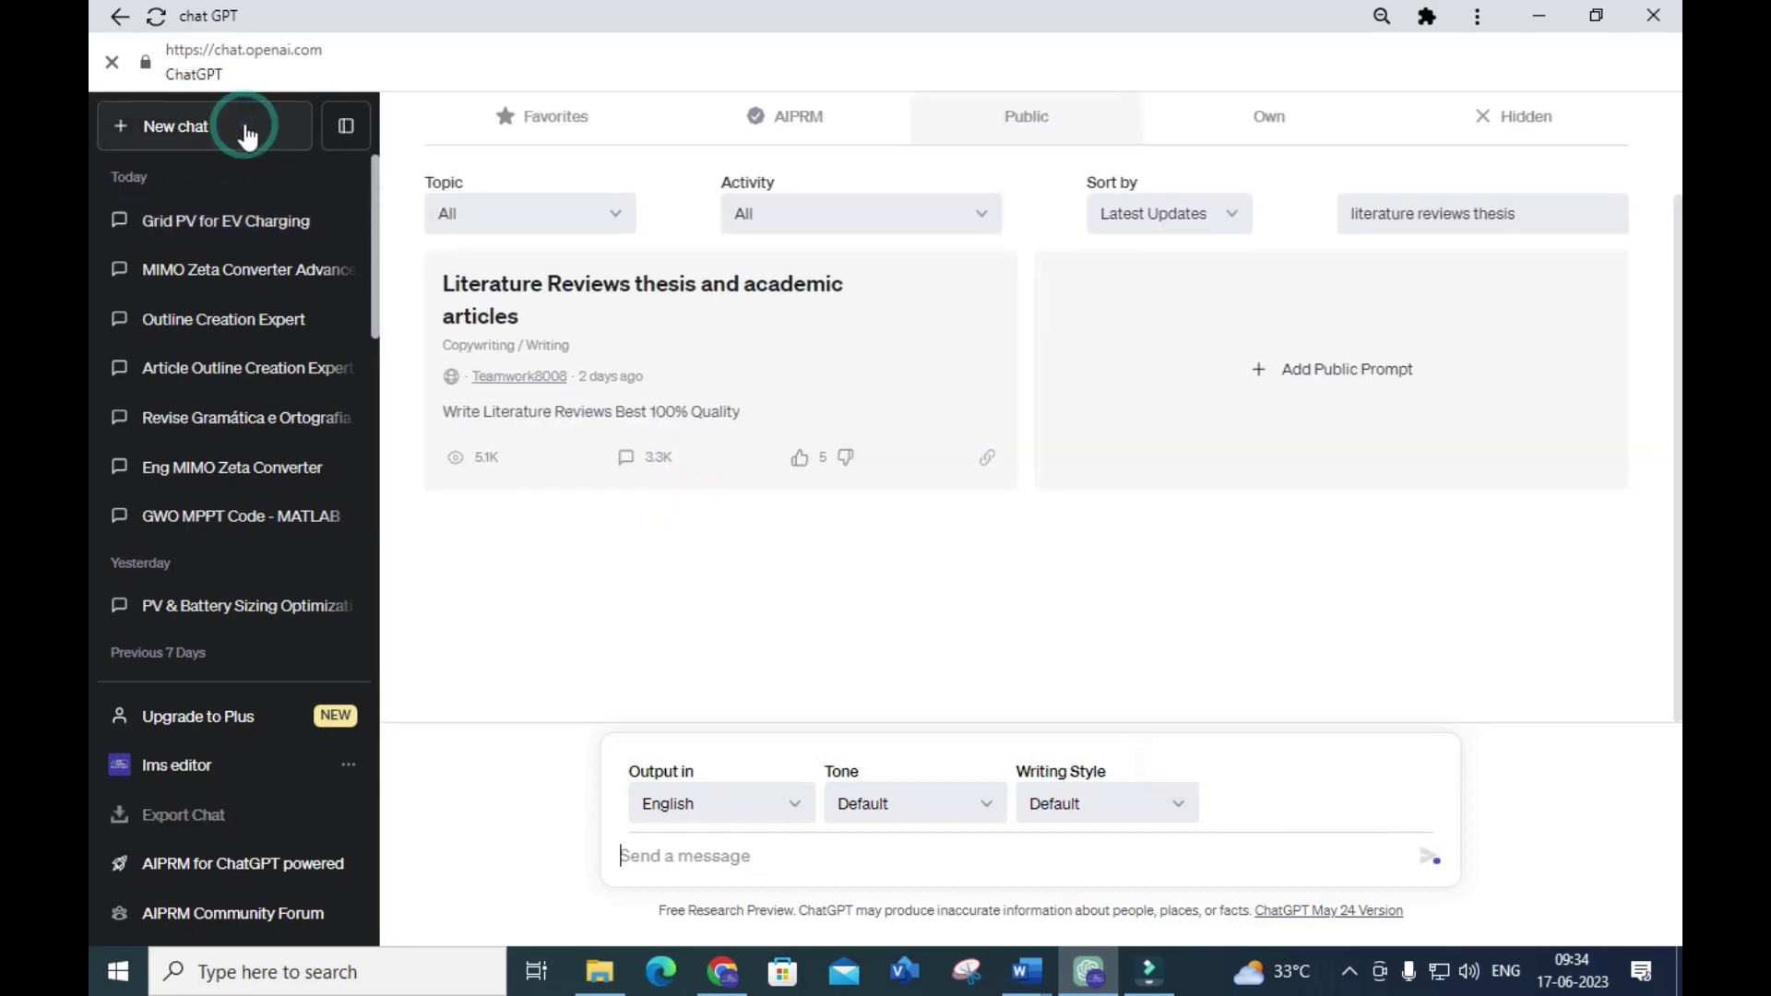
{"action": "left_click_drag", "start_coordinate": [1559, 205], "coordinate": [1292, 194]}
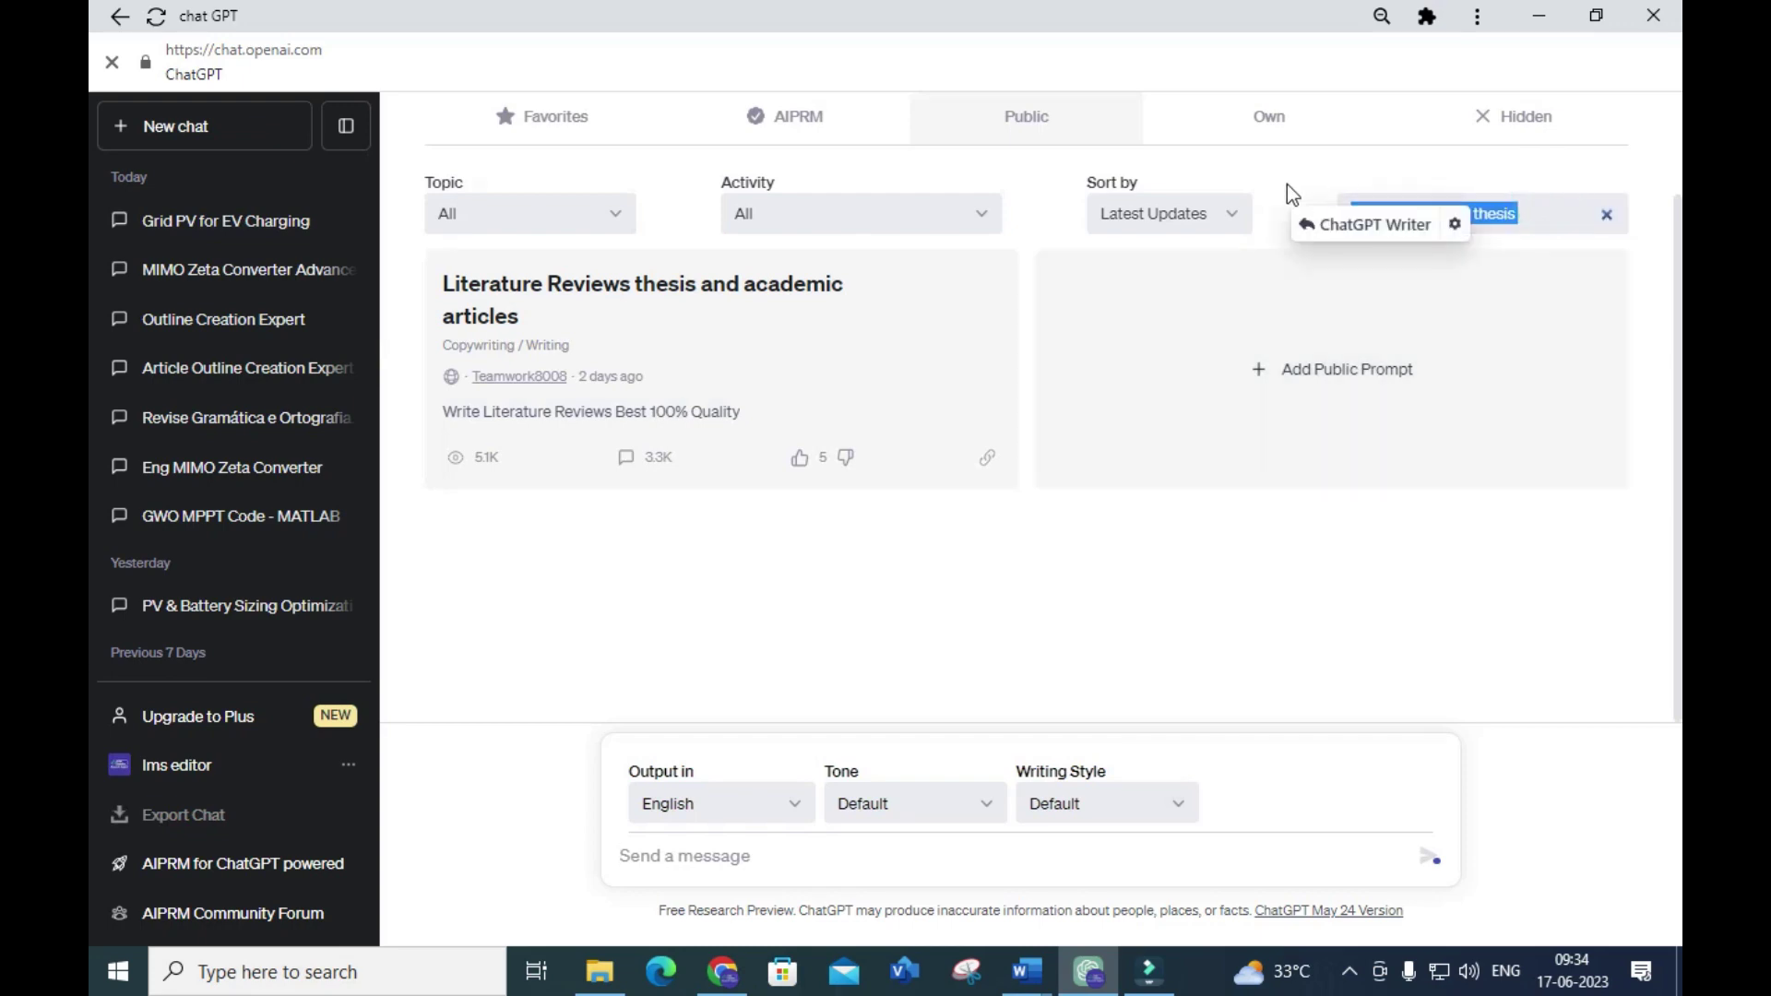
{"action": "type", "text": "code"}
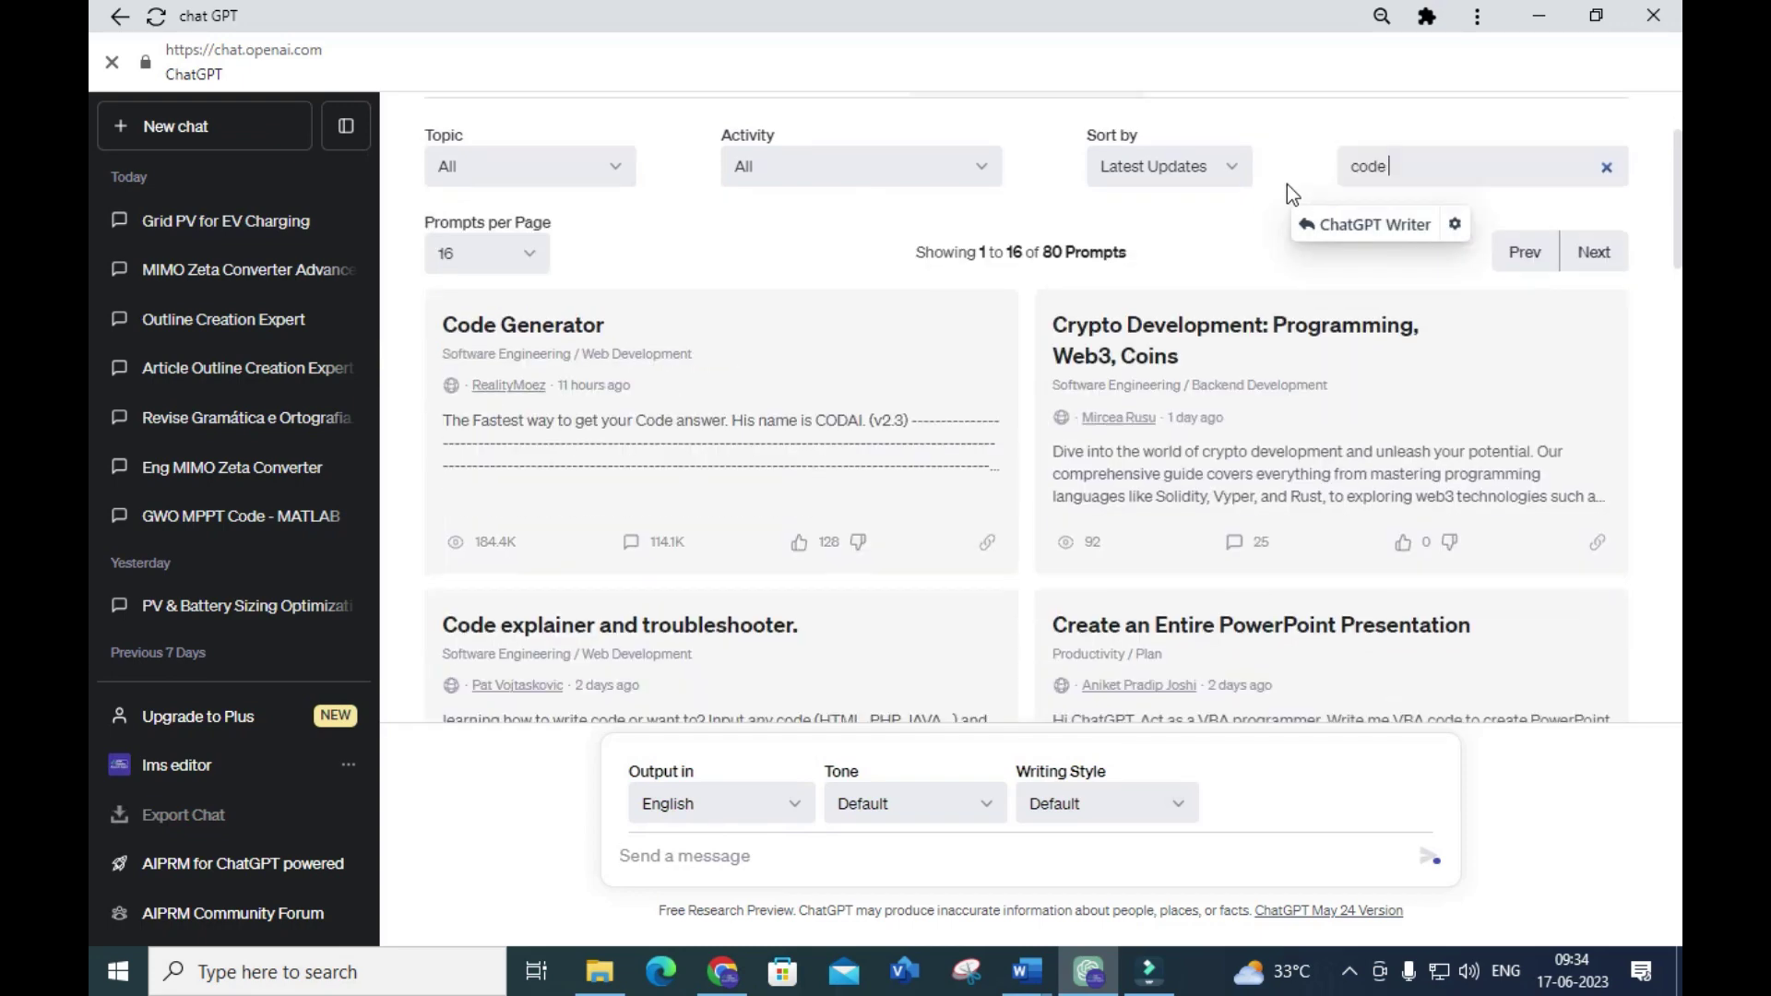
{"action": "scroll", "coordinate": [1391, 356], "scroll_direction": "down", "scroll_amount": 5}
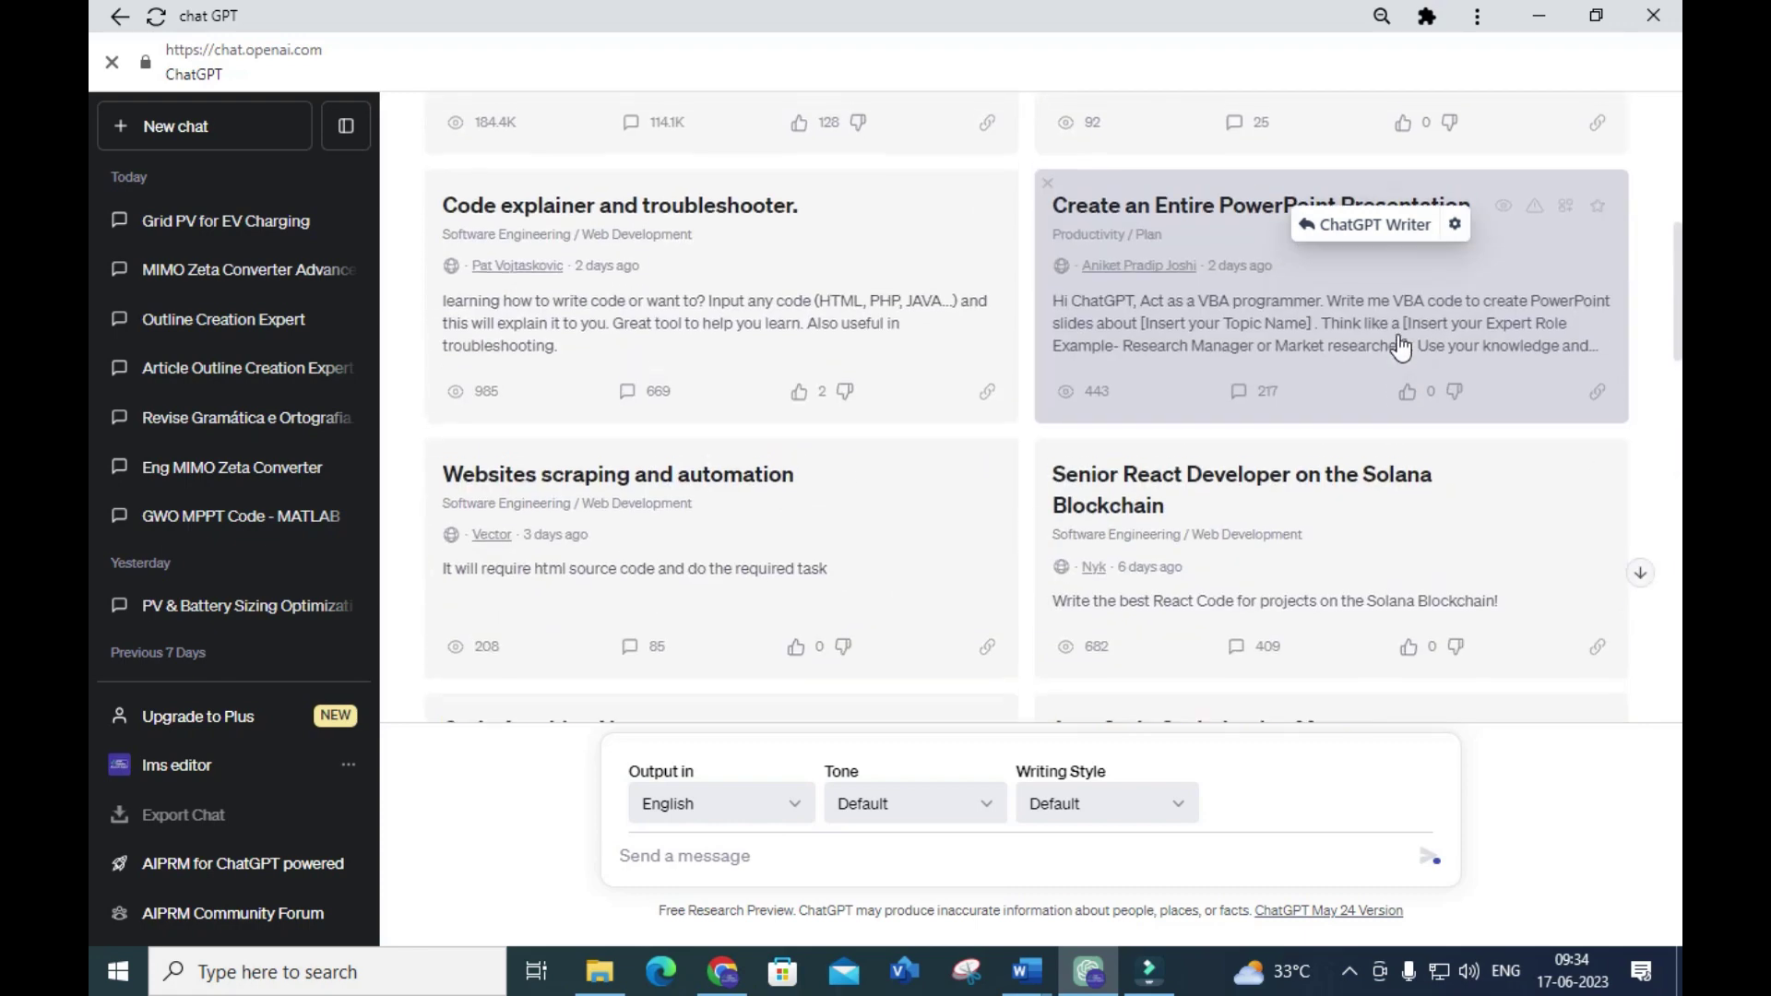
{"action": "scroll", "coordinate": [1401, 348], "scroll_direction": "up", "scroll_amount": 5}
{"action": "type", "text": "generator"}
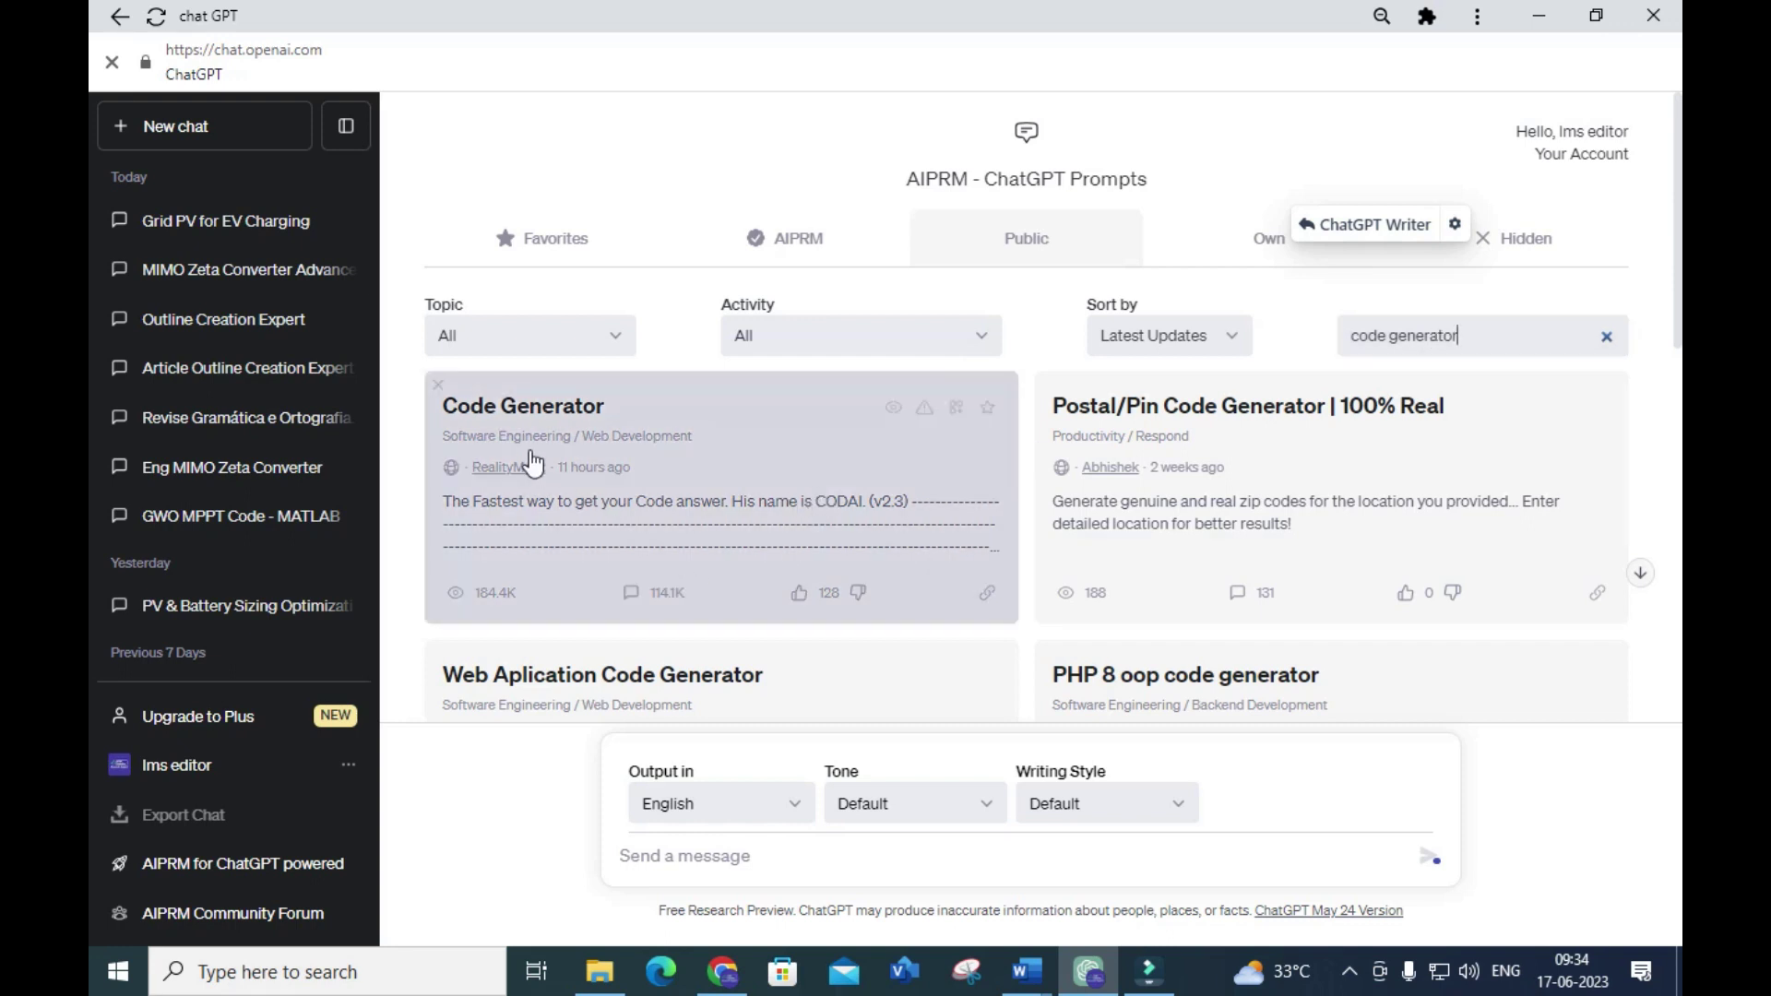
{"action": "left_click", "coordinate": [532, 417]}
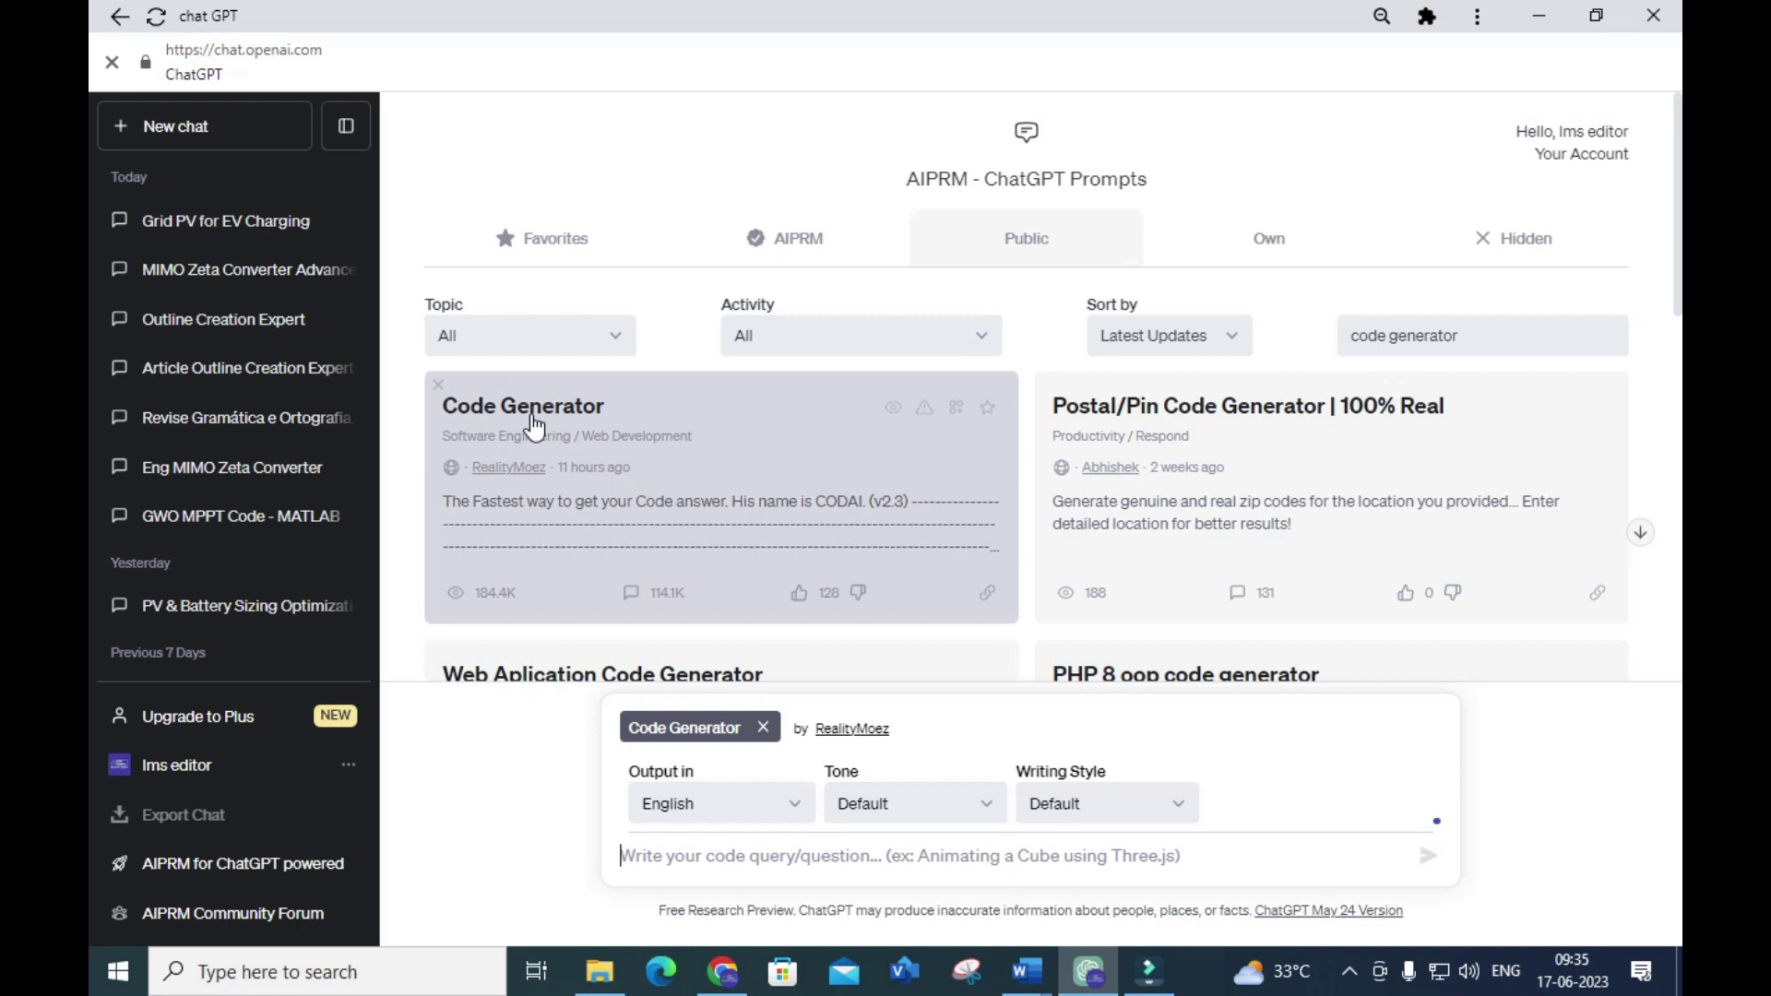
Send 'generate a matlab code for grey wolf optimization algorithm for Maximum power point tracking'.
{"action": "type", "text": "generate "}
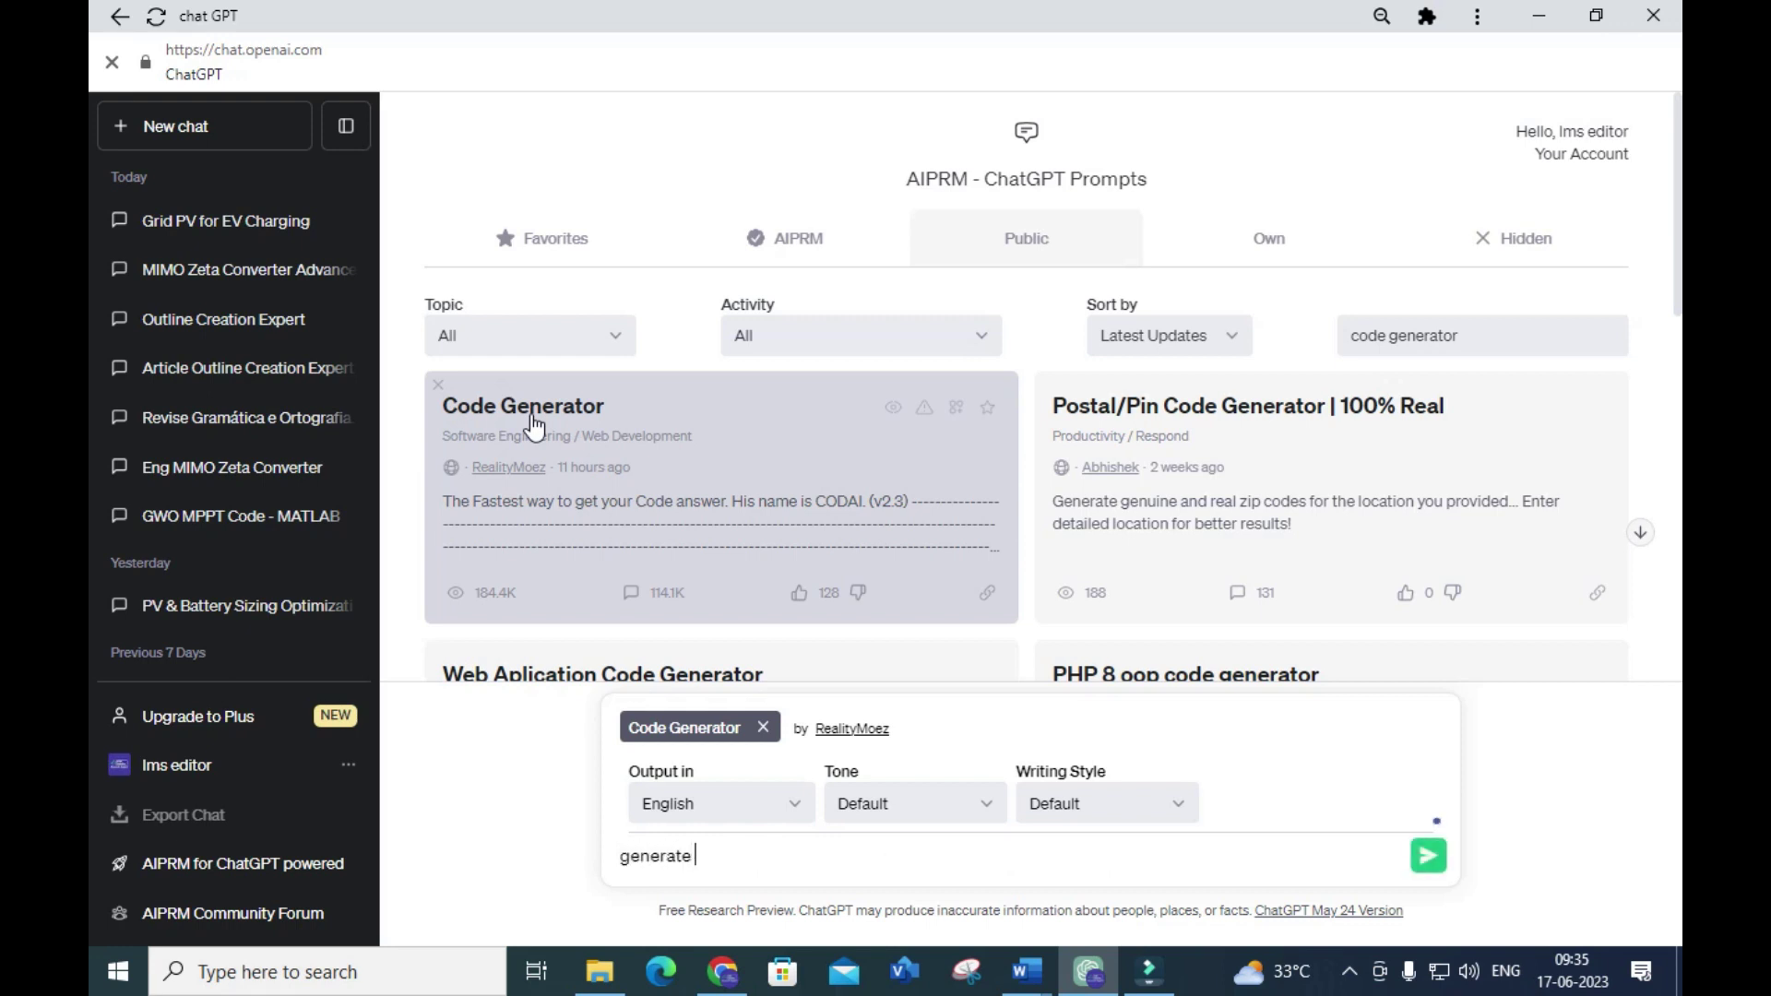
{"action": "type", "text": "code for grey wolf optimization algorithm"}
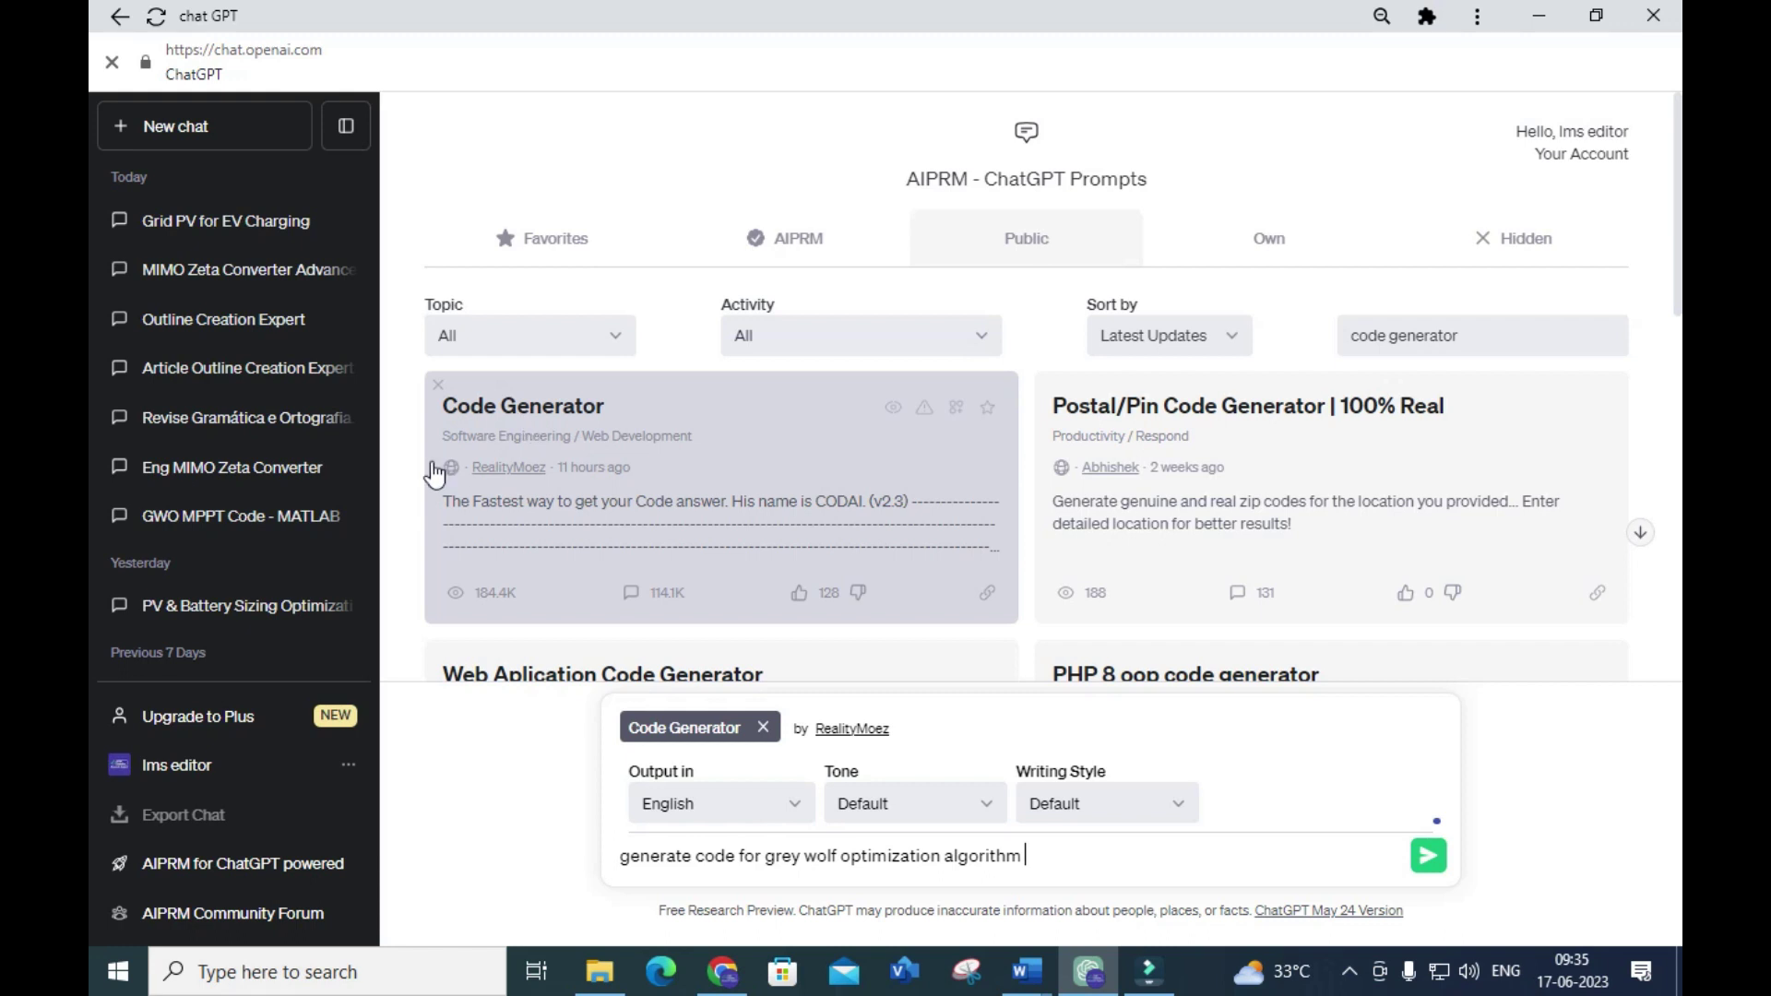
{"action": "left_click", "coordinate": [695, 862]}
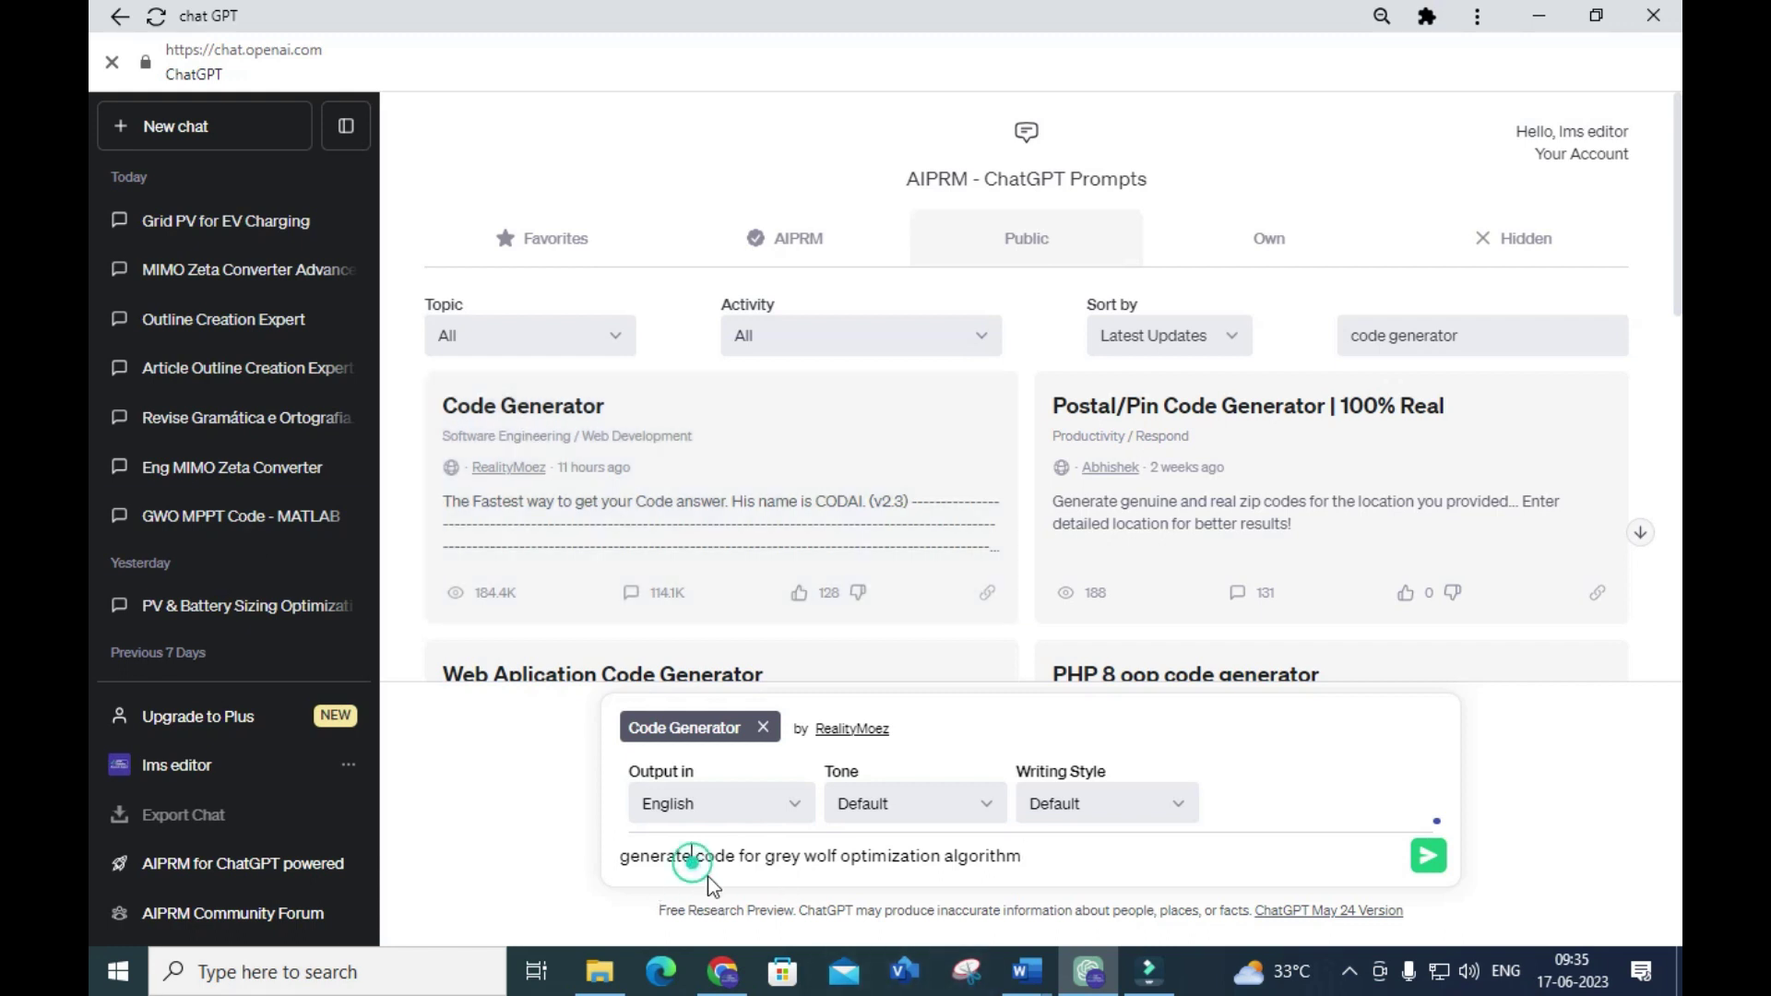
{"action": "type", "text": "a matlab"}
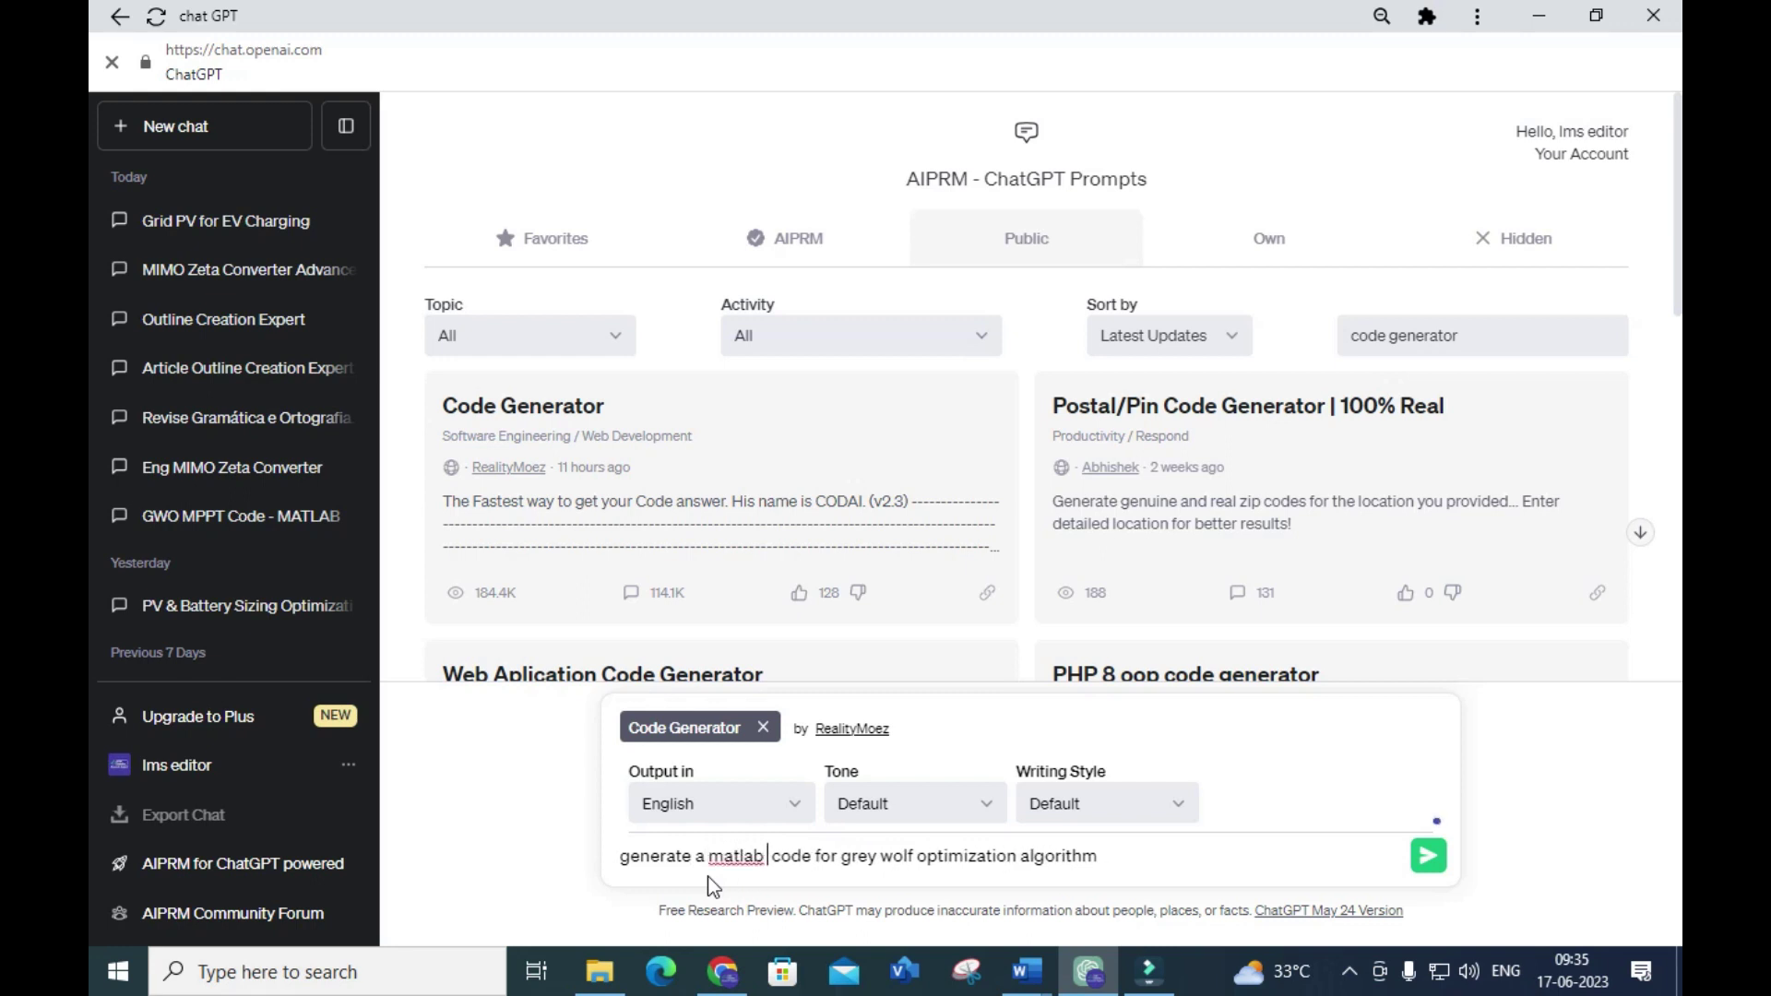
{"action": "left_click", "coordinate": [1141, 861]}
{"action": "type", "text": "for Maximum power point tracking"}
{"action": "key", "text": "Return"}
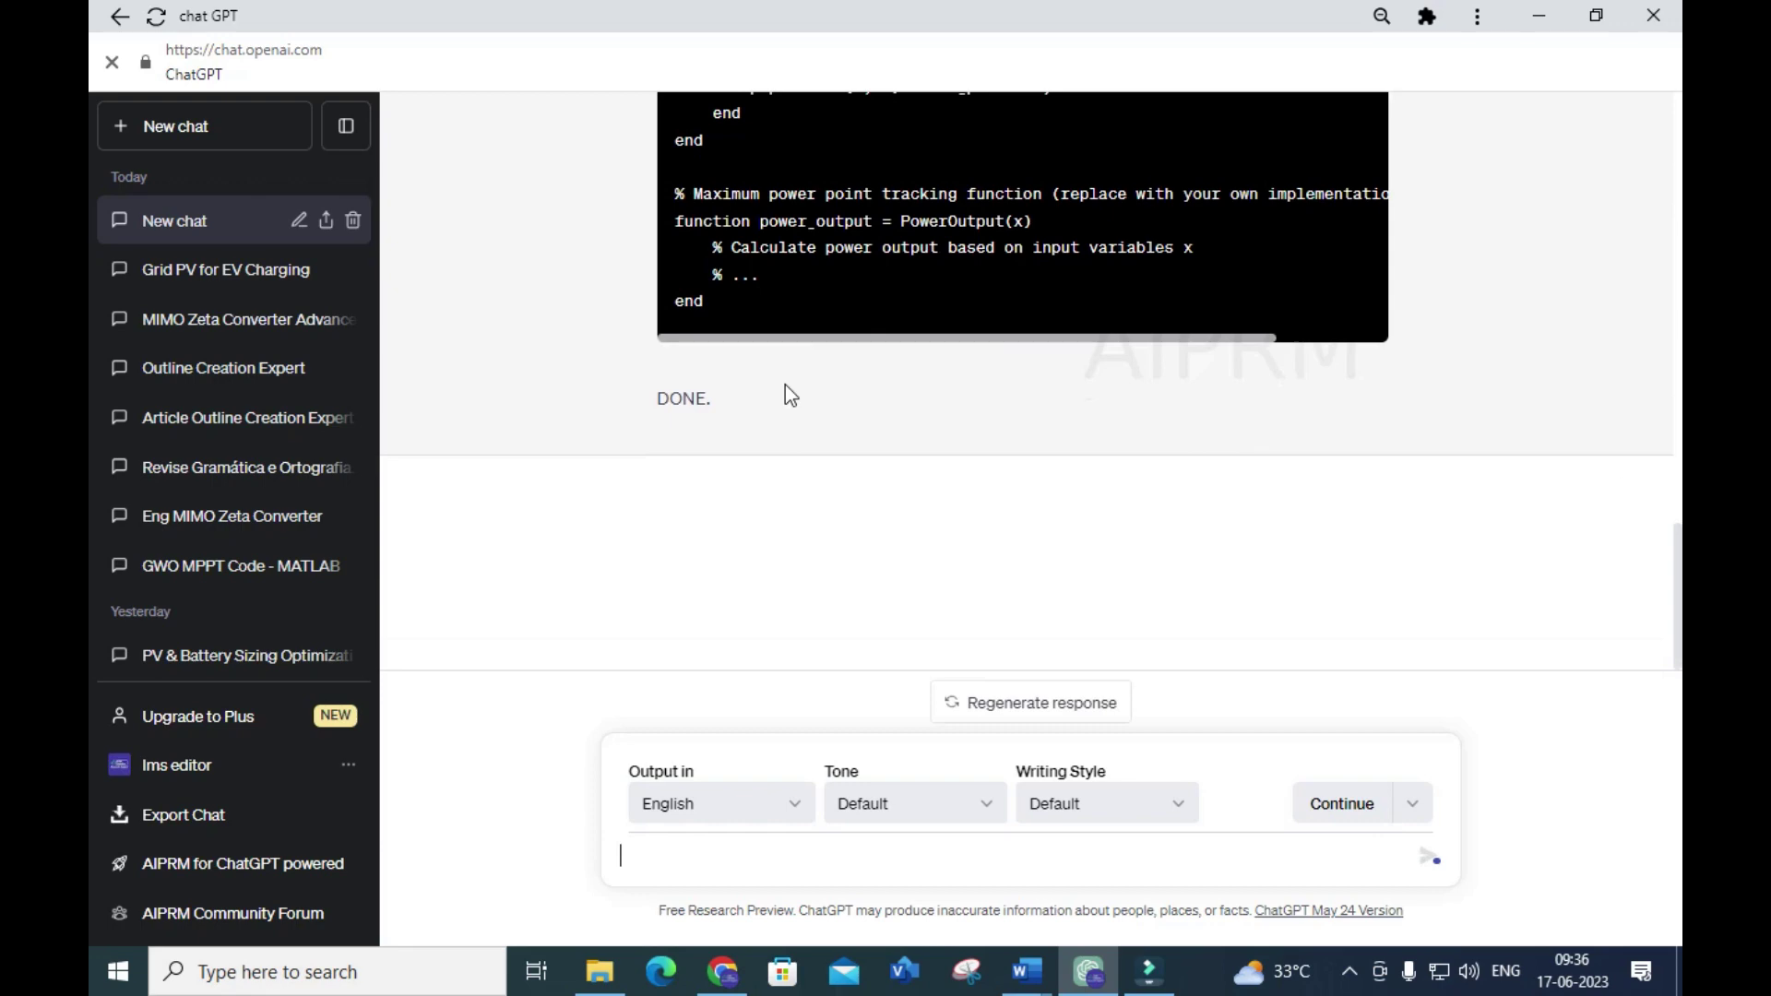
Review the generated grey_wolf_optimization.m MPPT script up to its DONE ending.
{"action": "scroll", "coordinate": [784, 378], "scroll_direction": "up", "scroll_amount": 8}
{"action": "scroll", "coordinate": [755, 404], "scroll_direction": "up", "scroll_amount": 8}
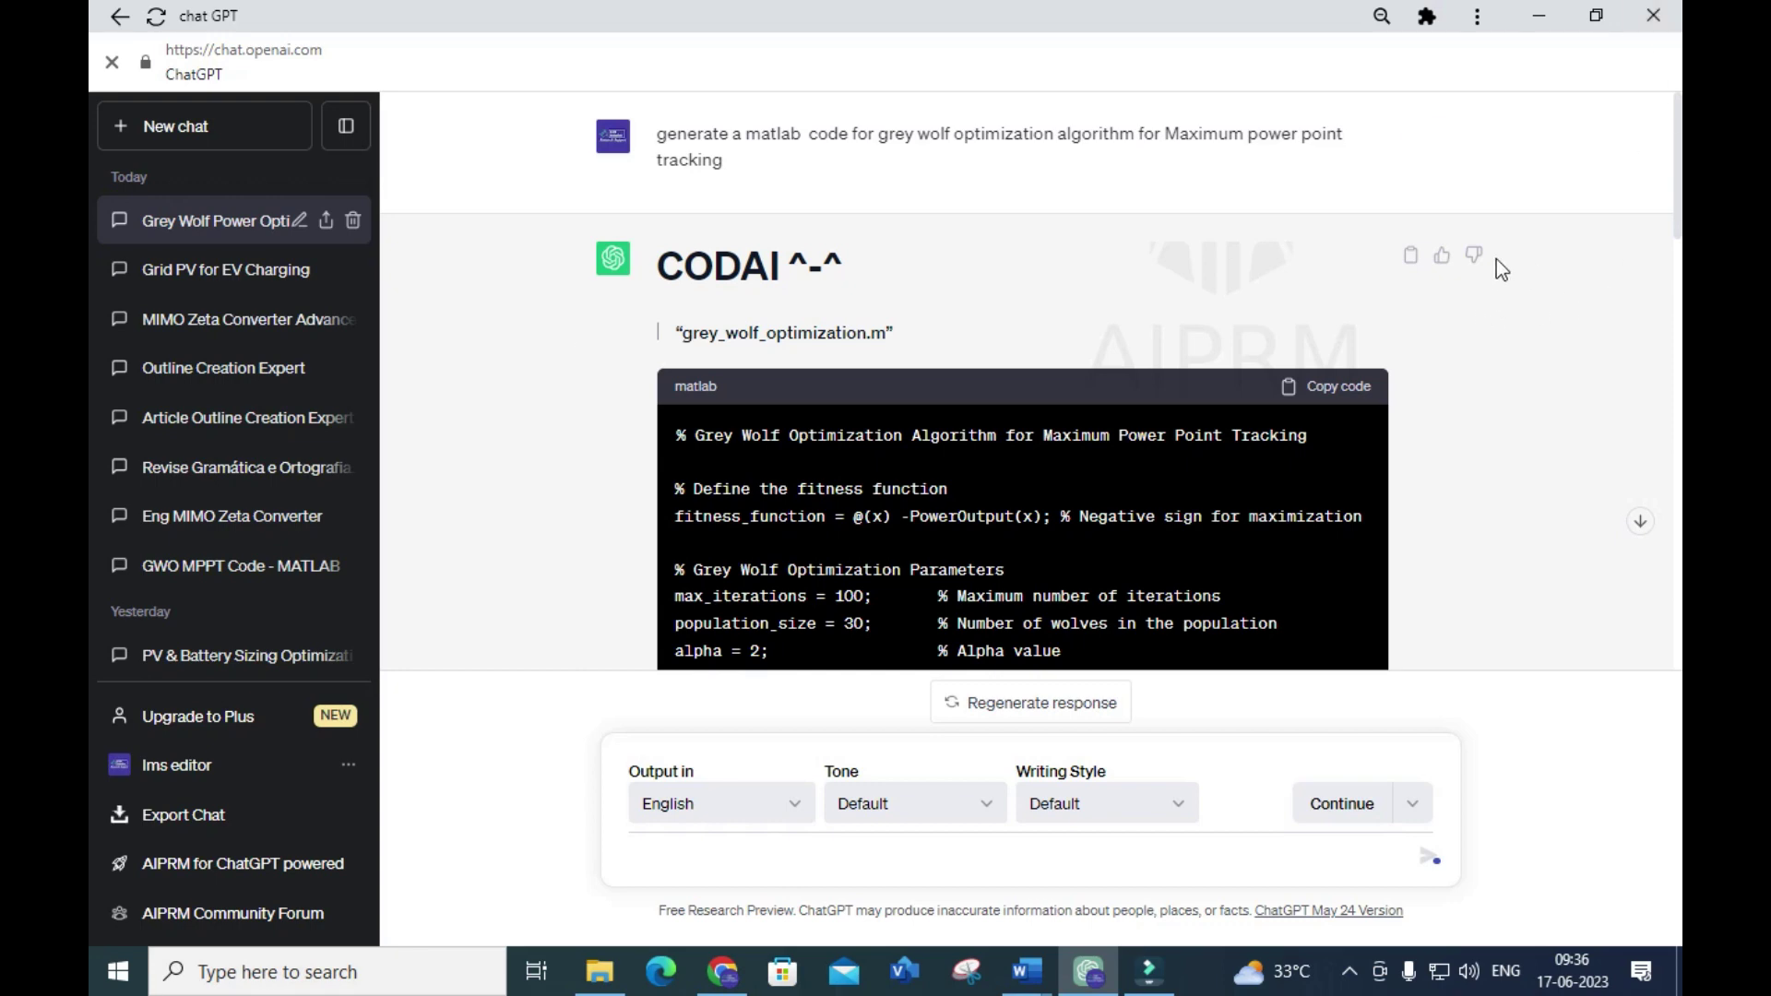
{"action": "left_click", "coordinate": [184, 127]}
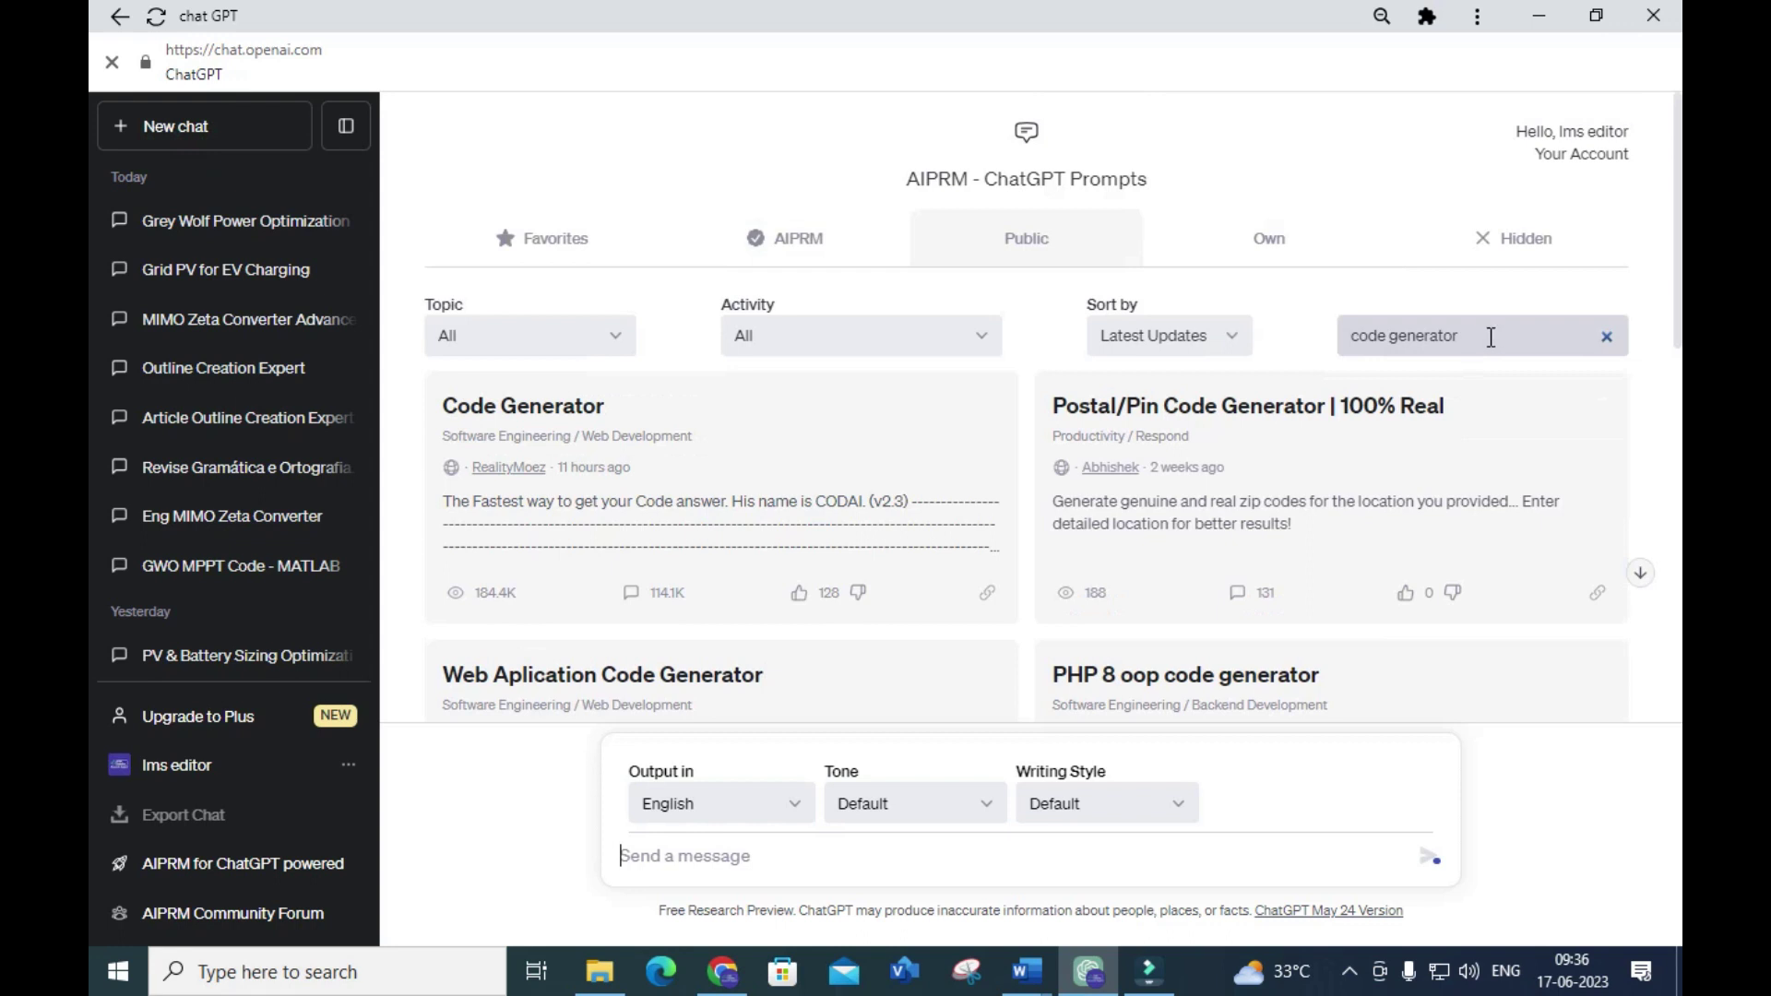
Search AIPRM for 'content specialist writer' and load the Content Specialist Writer prompt.
{"action": "triple_click", "coordinate": [1487, 336]}
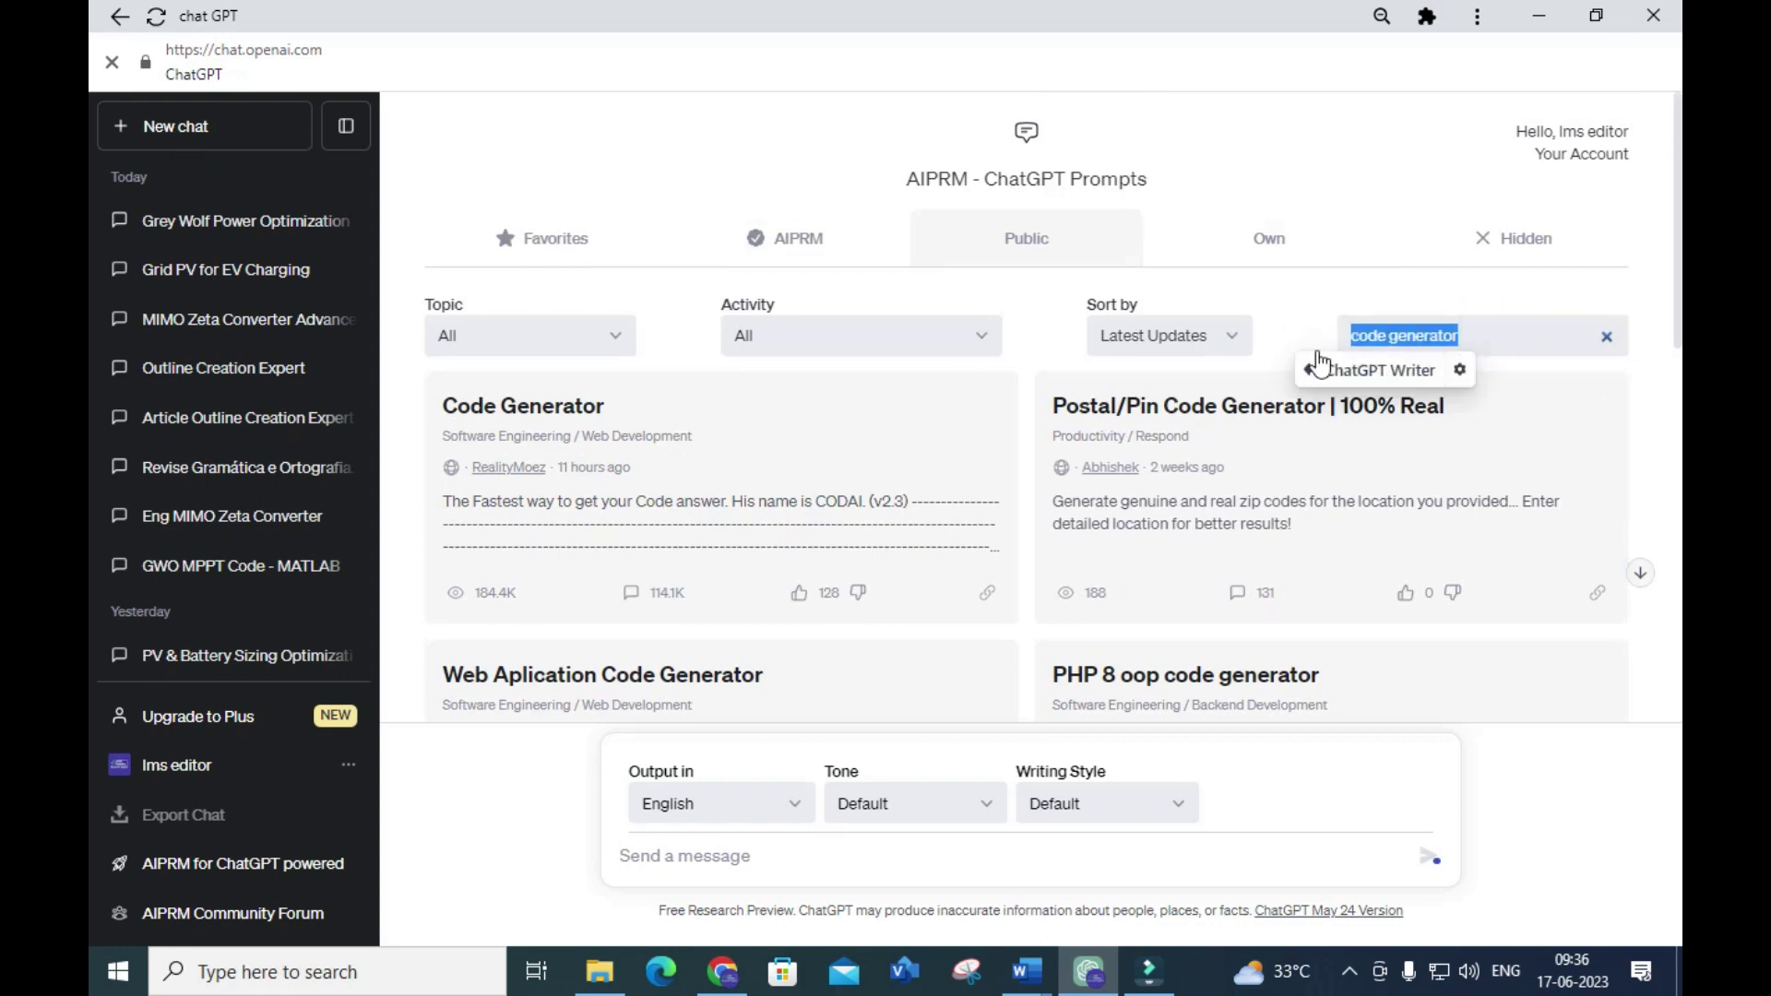
{"action": "type", "text": "content s"}
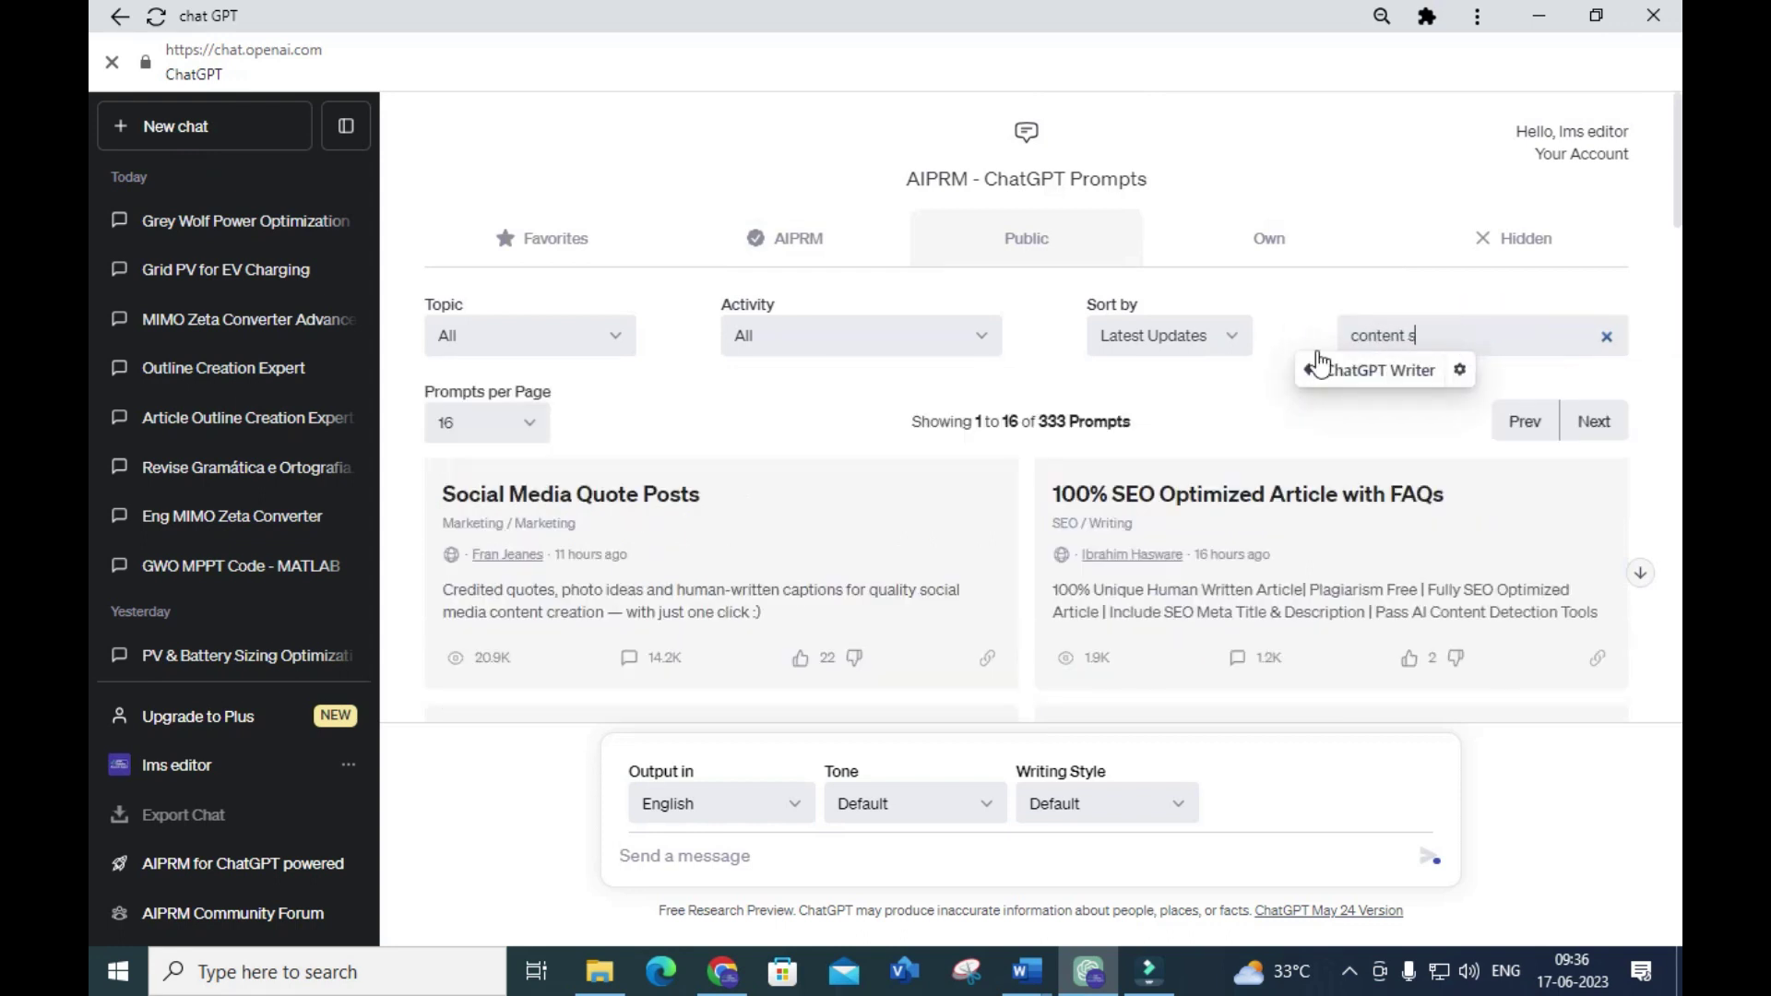
{"action": "type", "text": "pecialist write"}
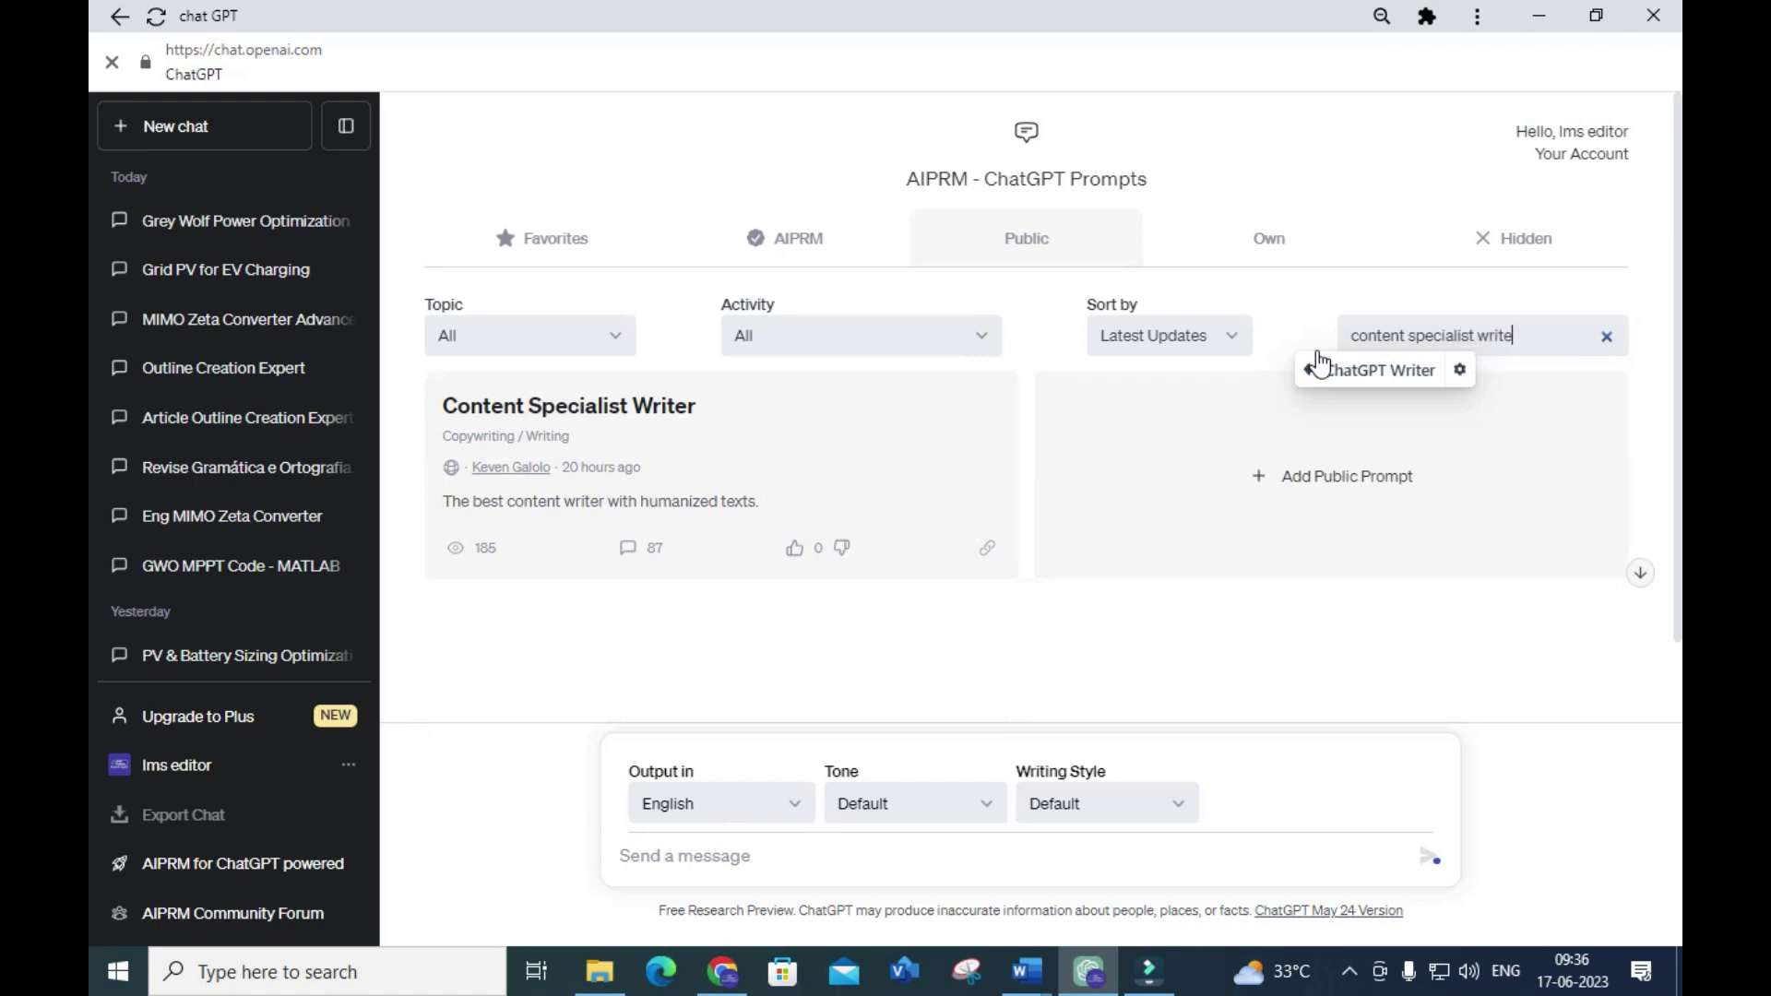
{"action": "type", "text": "r"}
{"action": "left_click", "coordinate": [546, 417]}
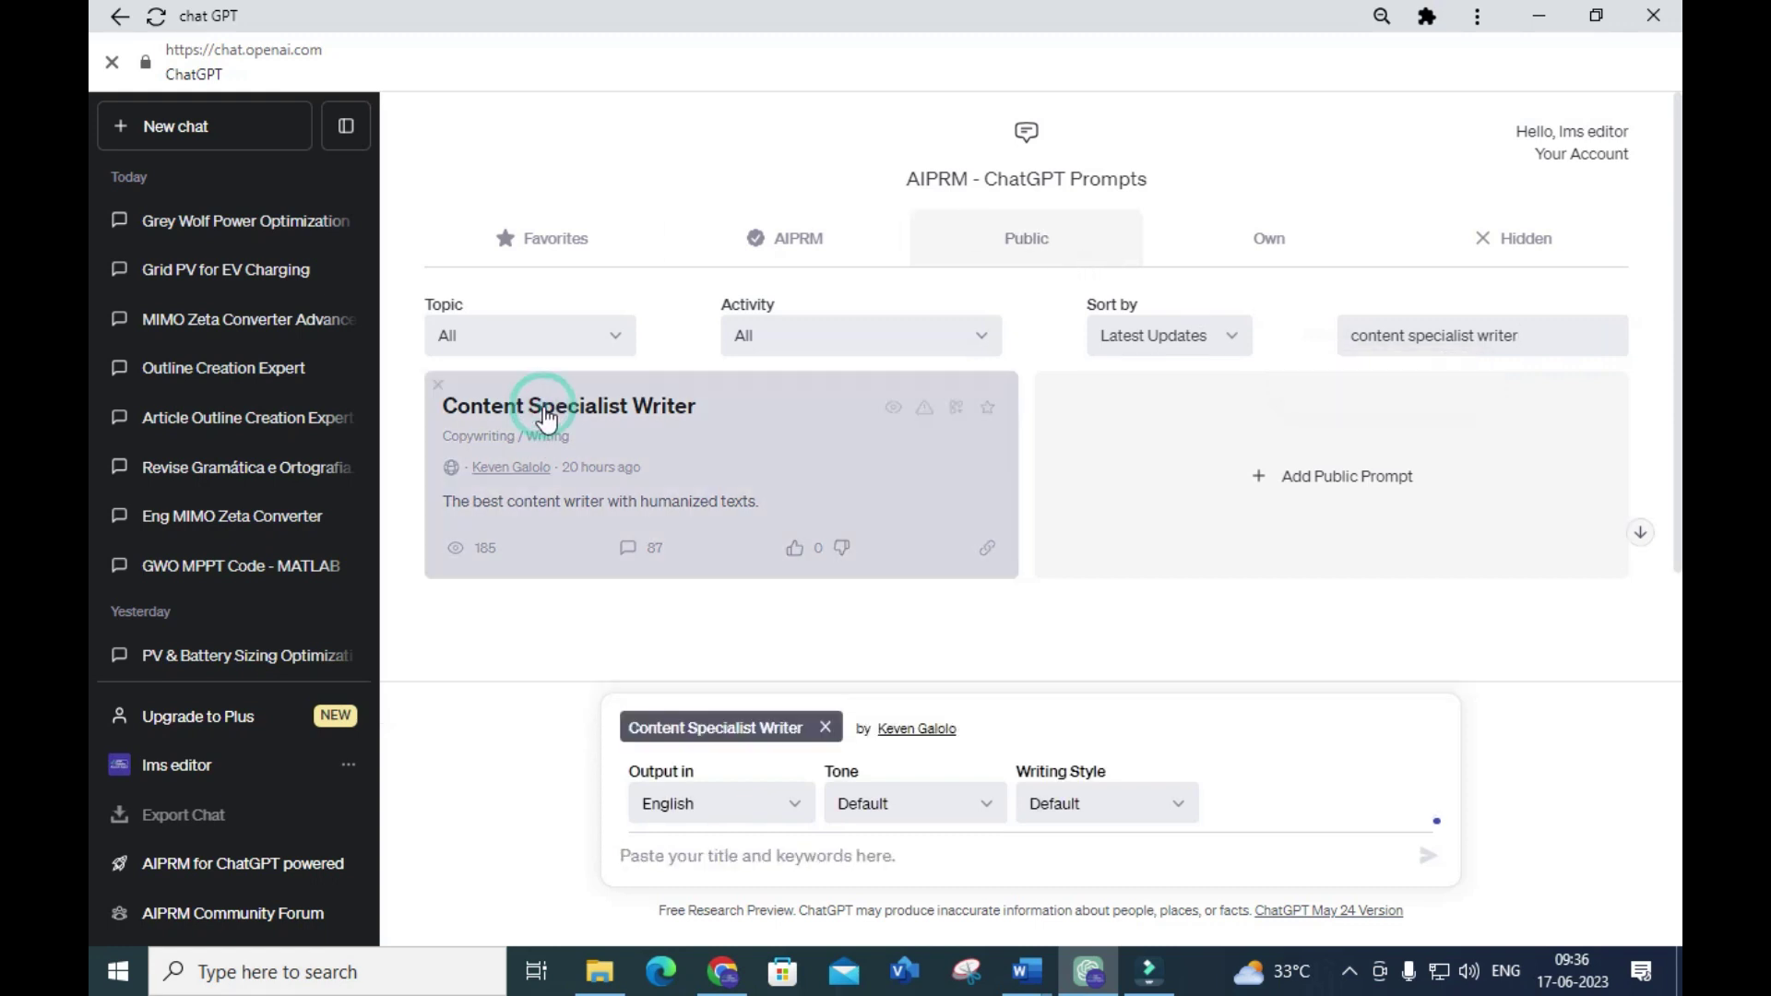
{"action": "scroll", "coordinate": [704, 447], "scroll_direction": "down", "scroll_amount": 2}
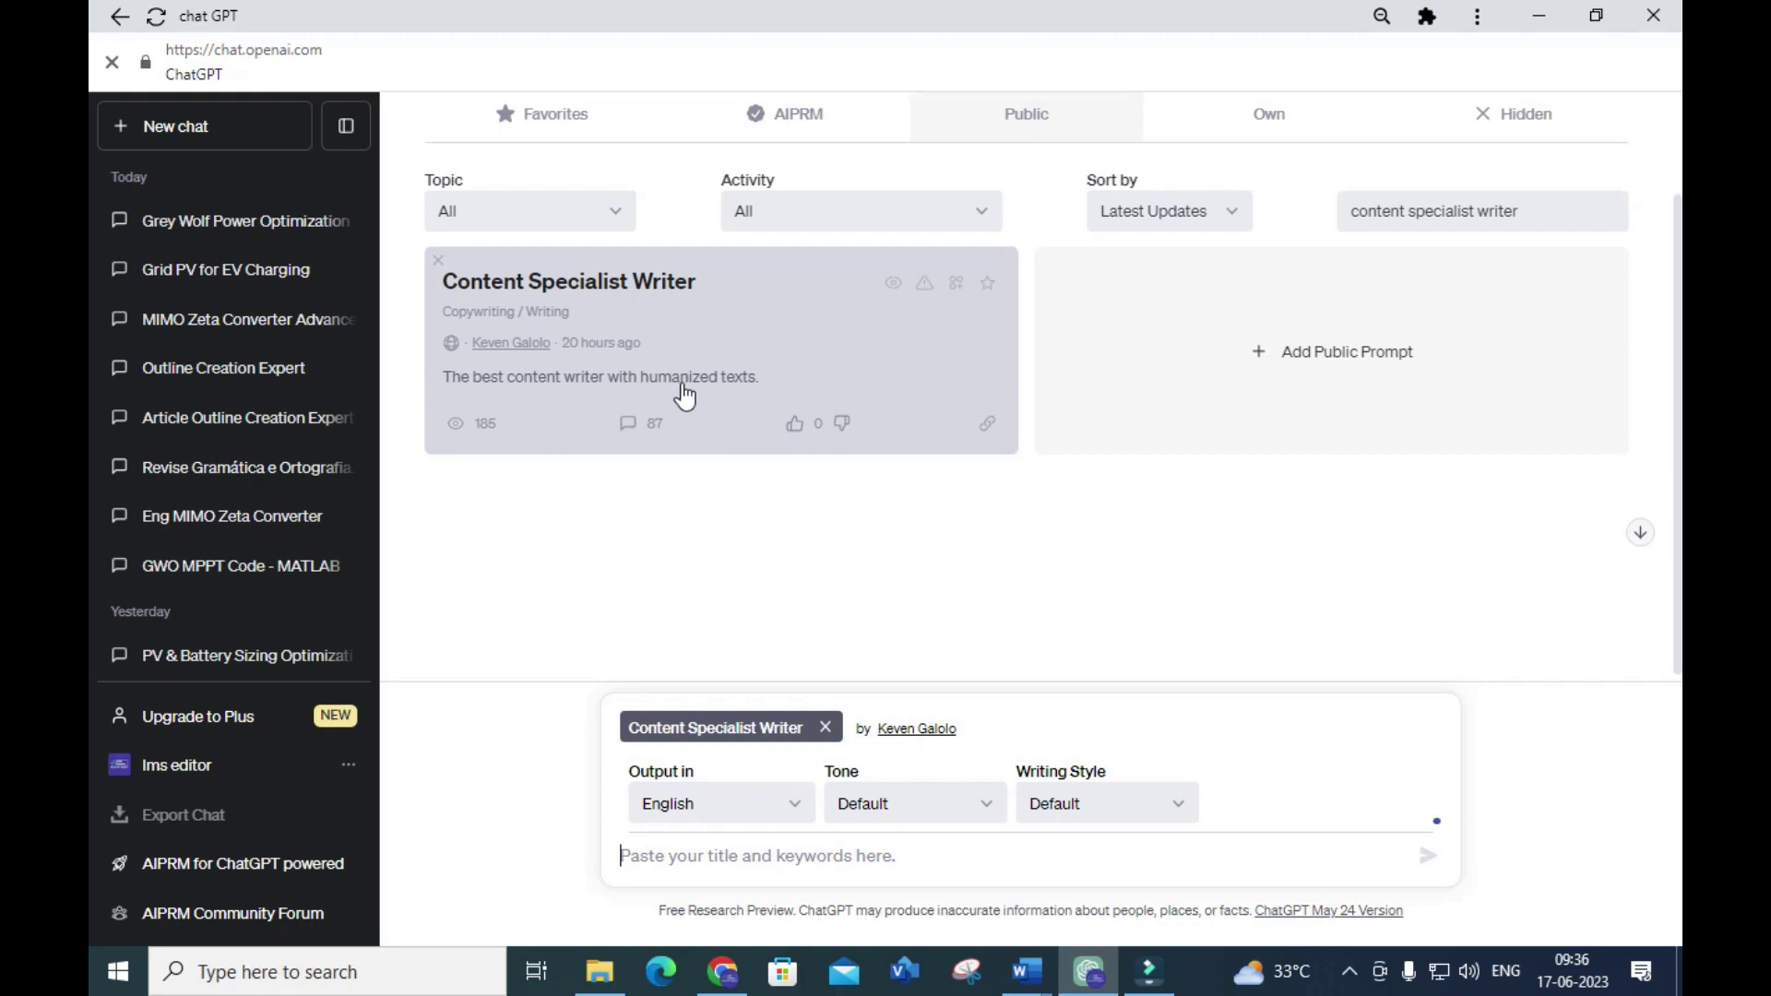
Request an abstract for the title 'grid connected solar pv system for electric vehicle charging station'.
{"action": "left_click", "coordinate": [681, 856]}
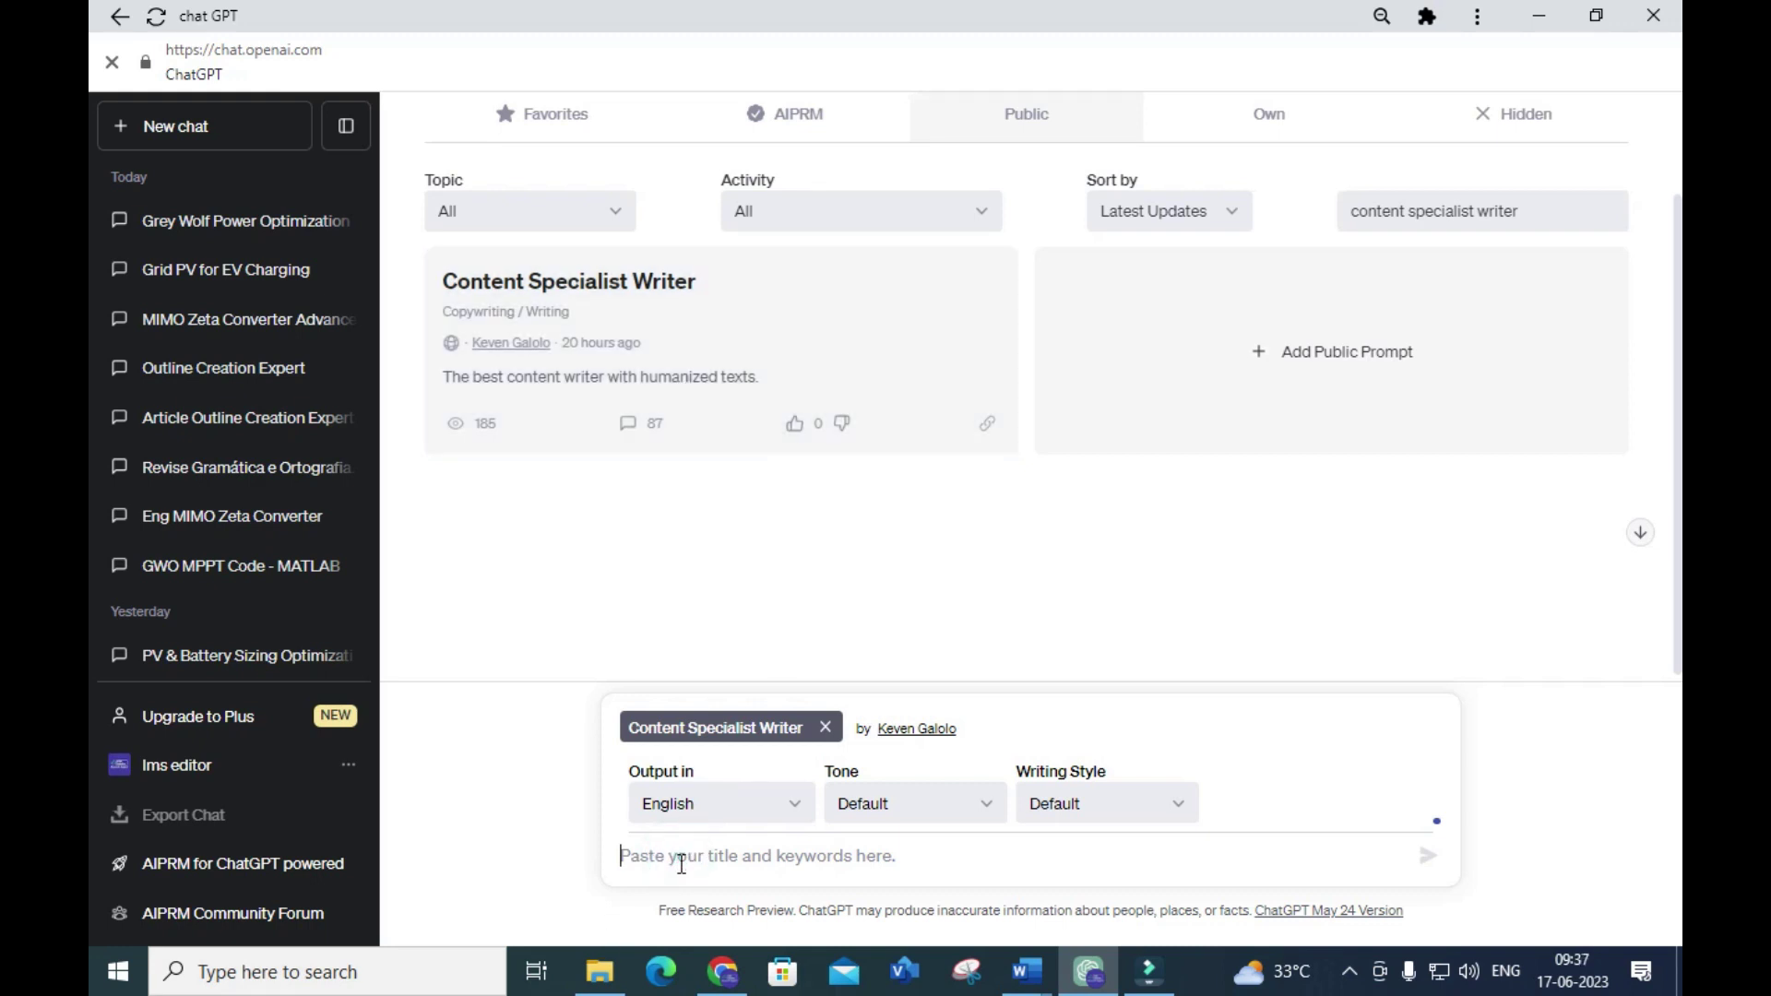
{"action": "type", "text": "generate an"}
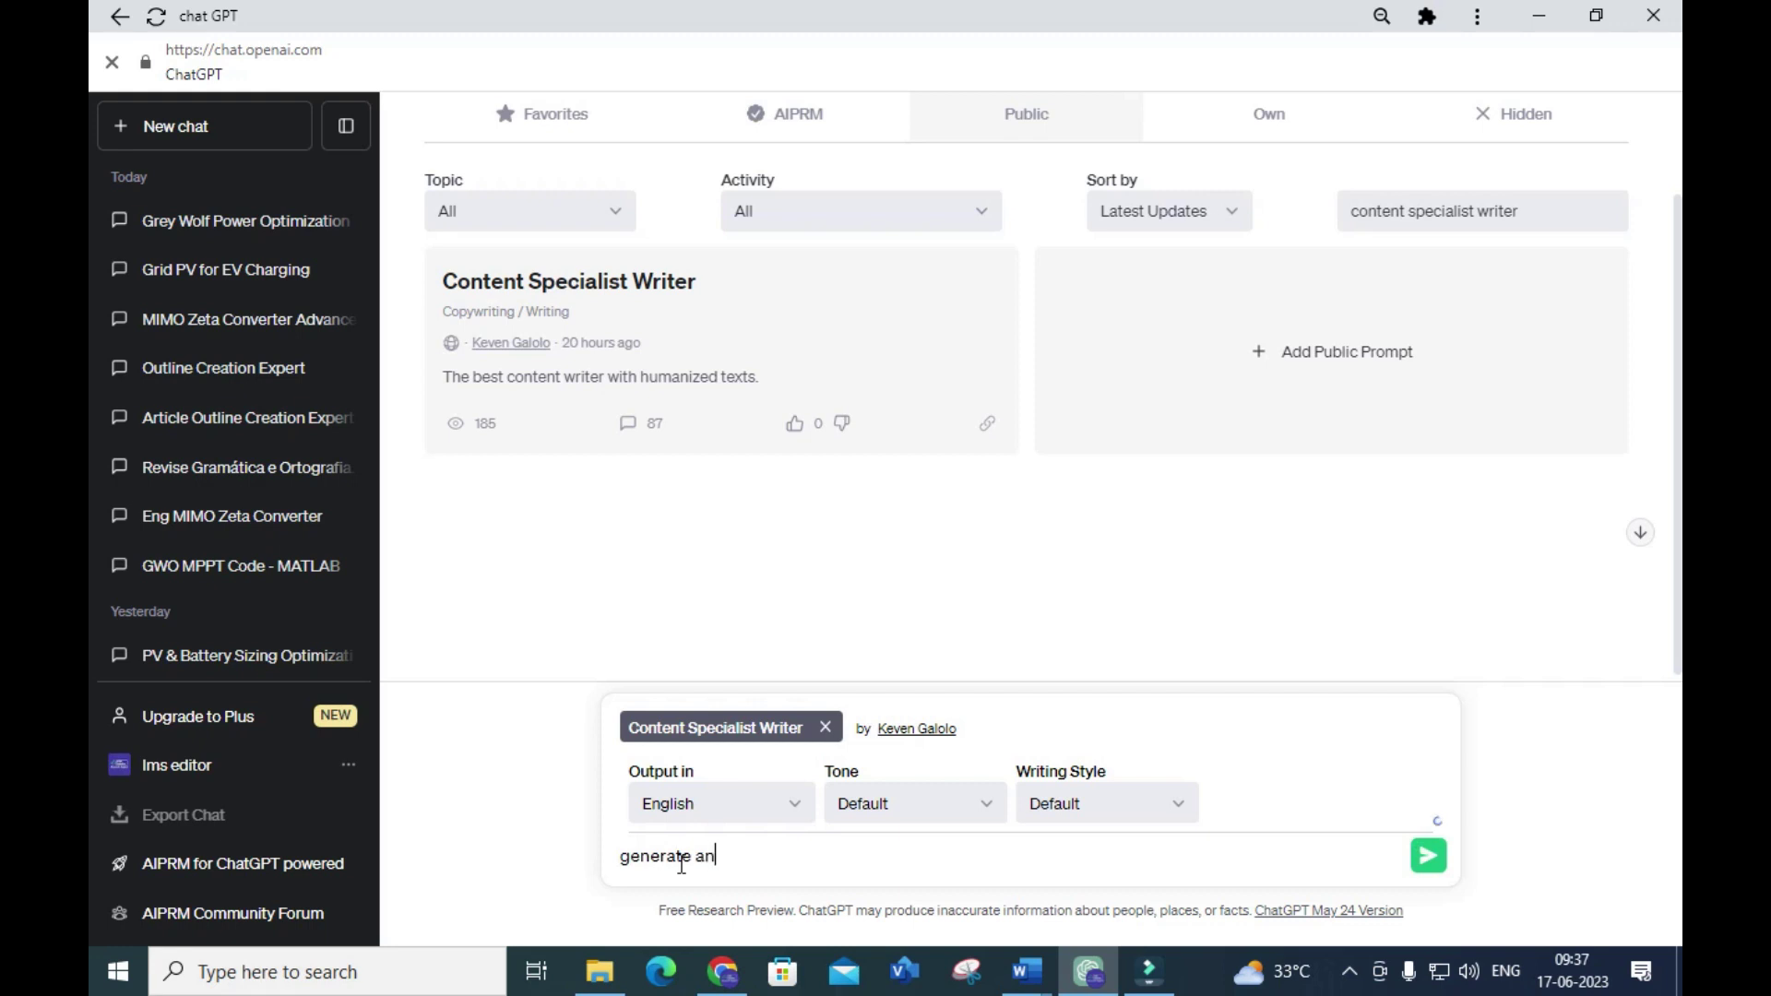
{"action": "type", "text": " abstract for the title "}
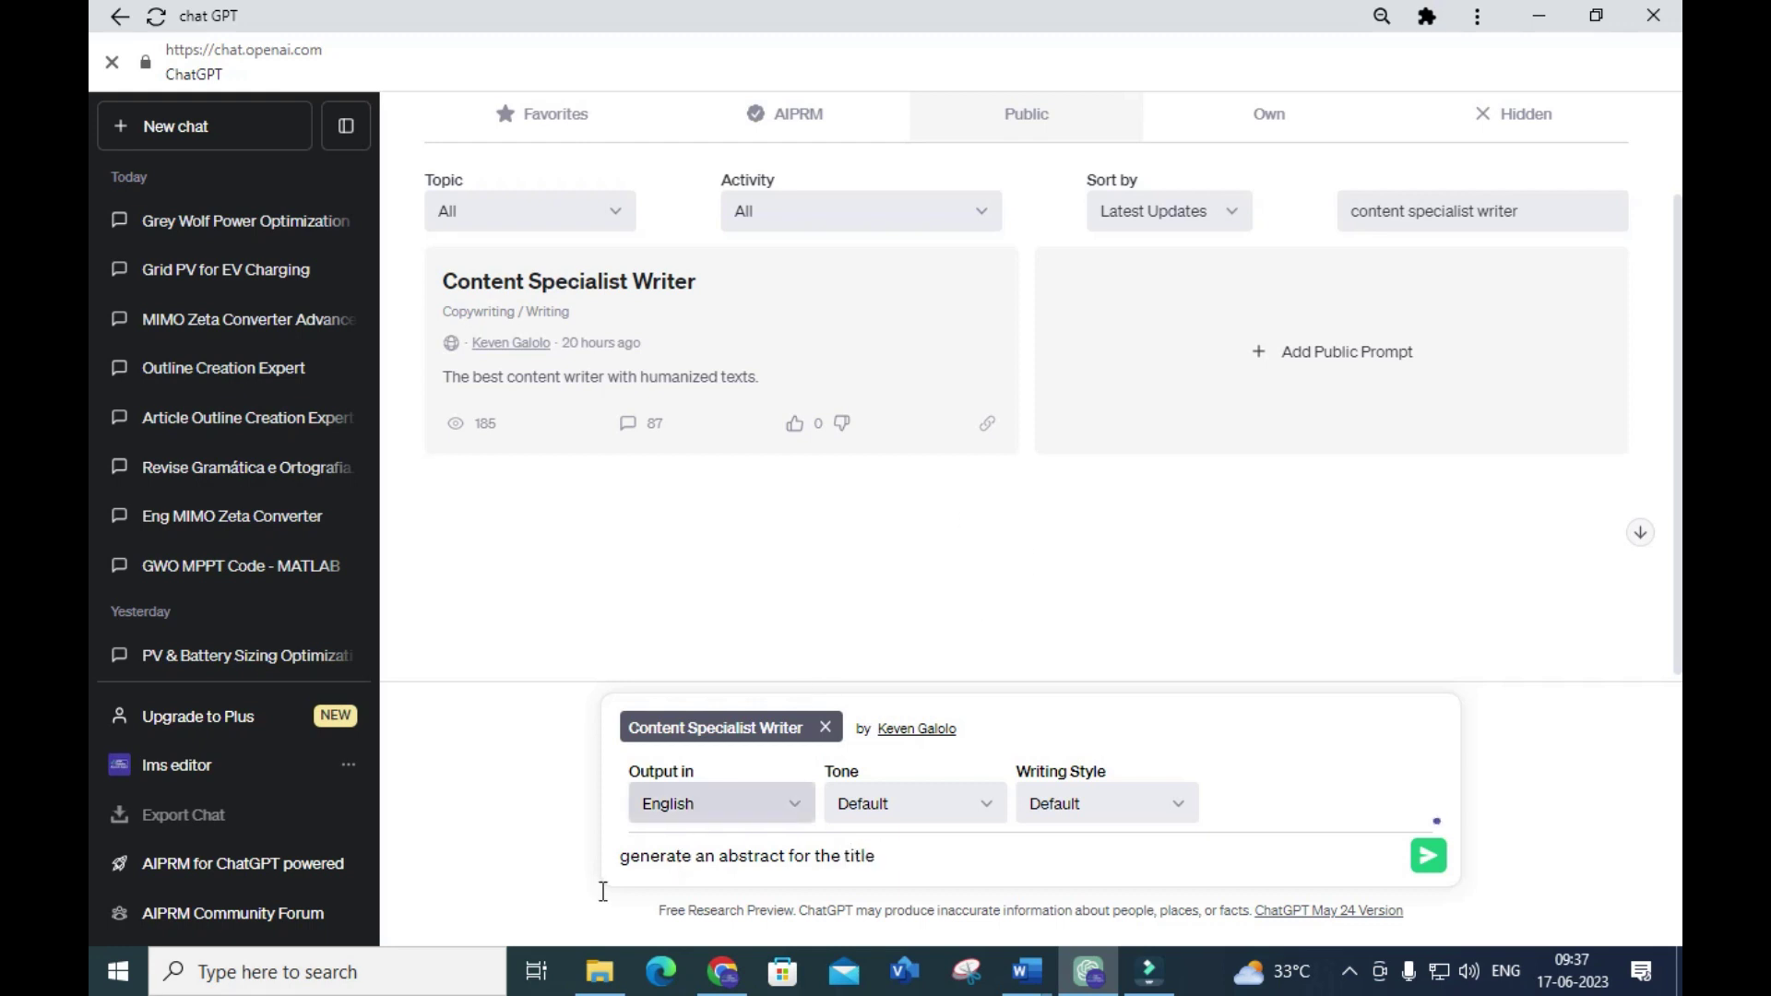
{"action": "type", "text": "g"}
{"action": "type", "text": "id c"}
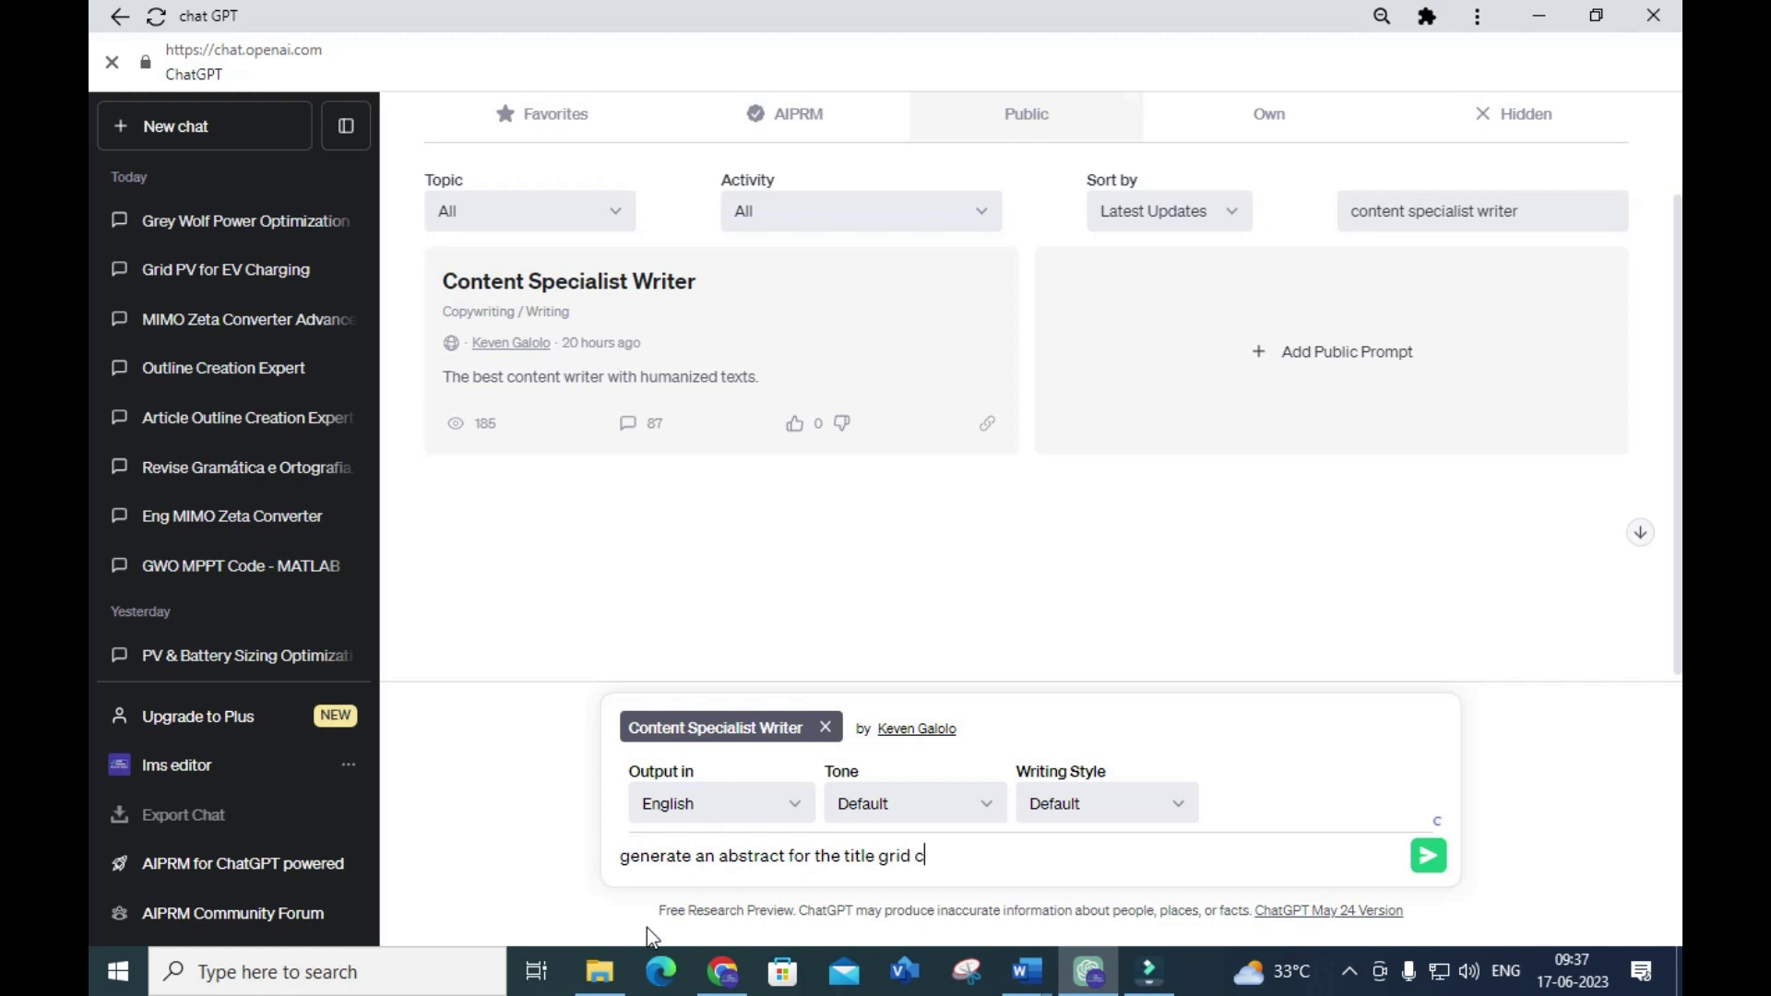
{"action": "type", "text": "onnected solar pv syst"}
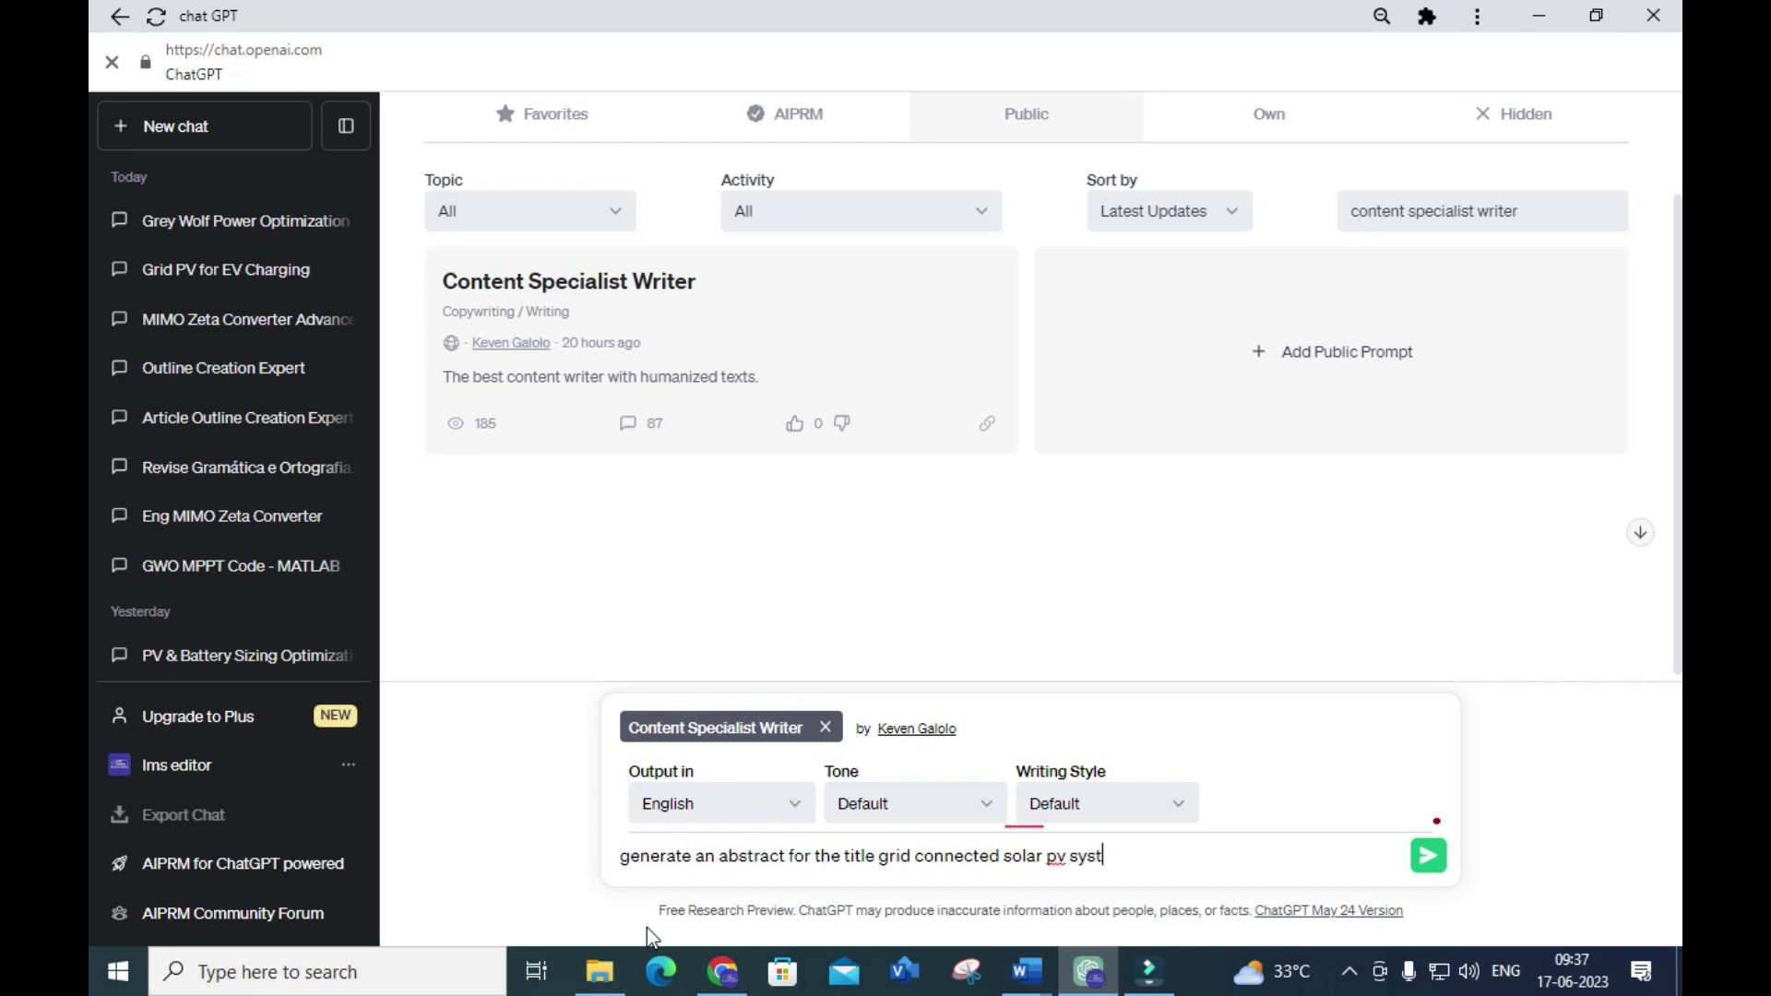
{"action": "type", "text": "em for electric vehicle char"}
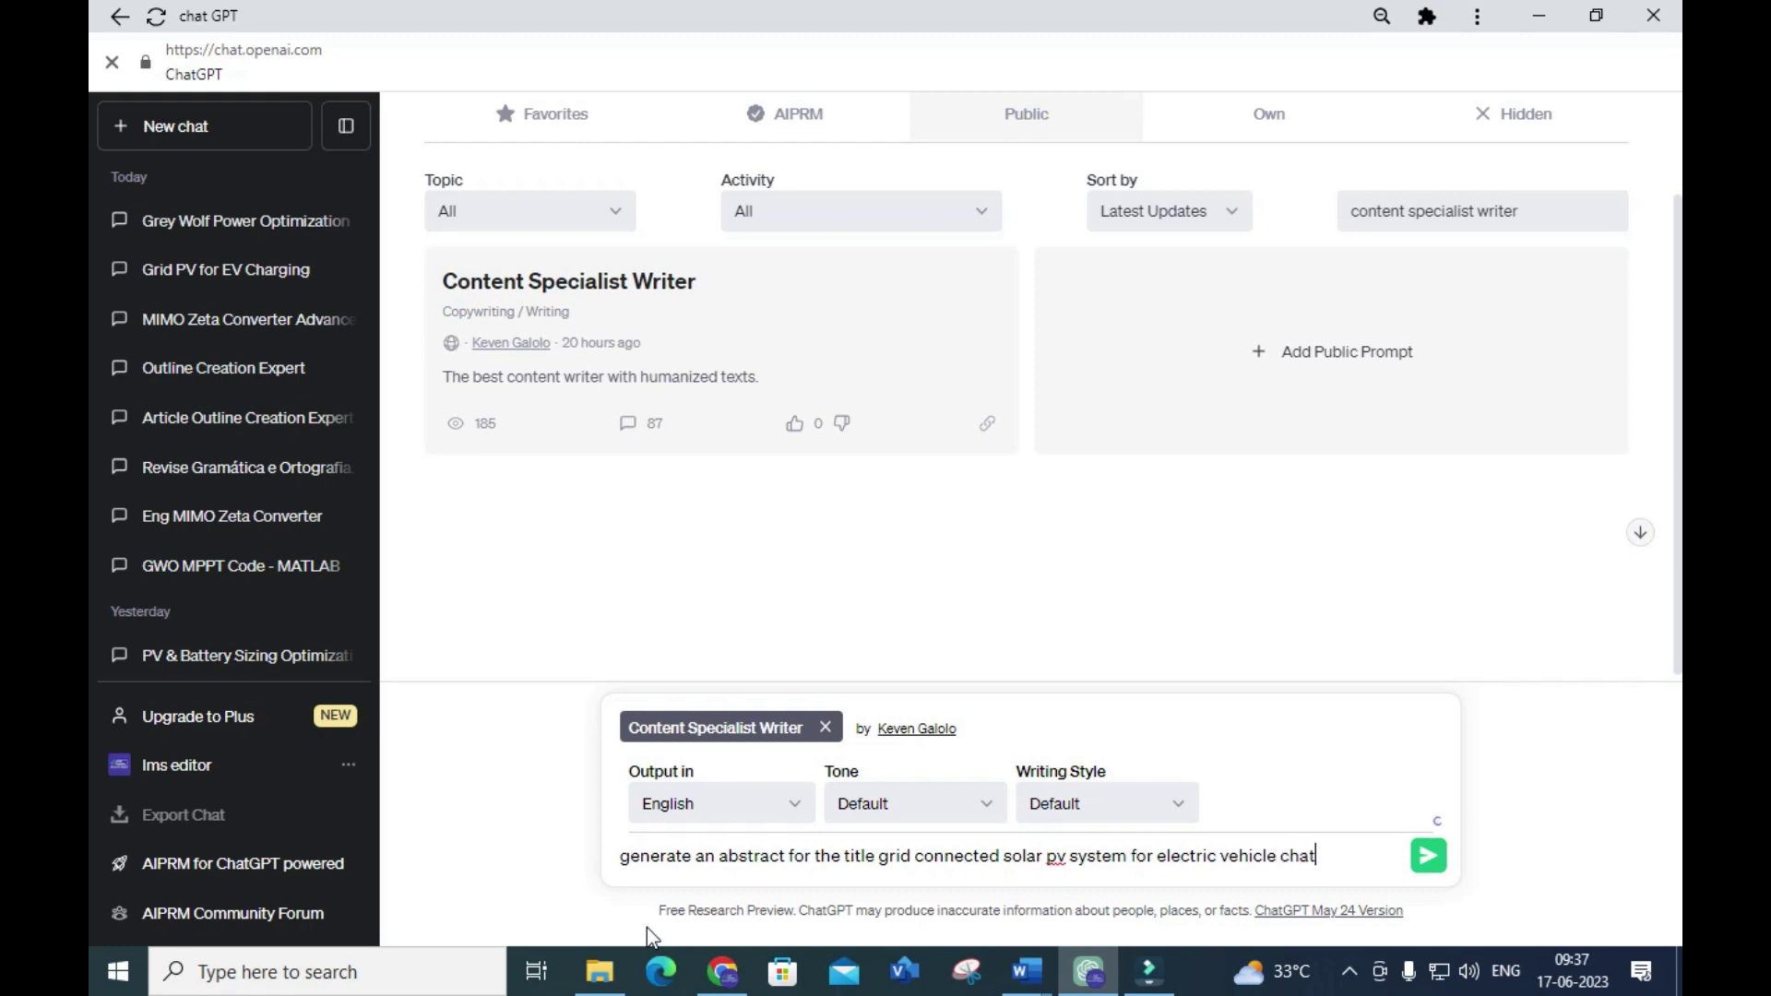
{"action": "type", "text": "ging station"}
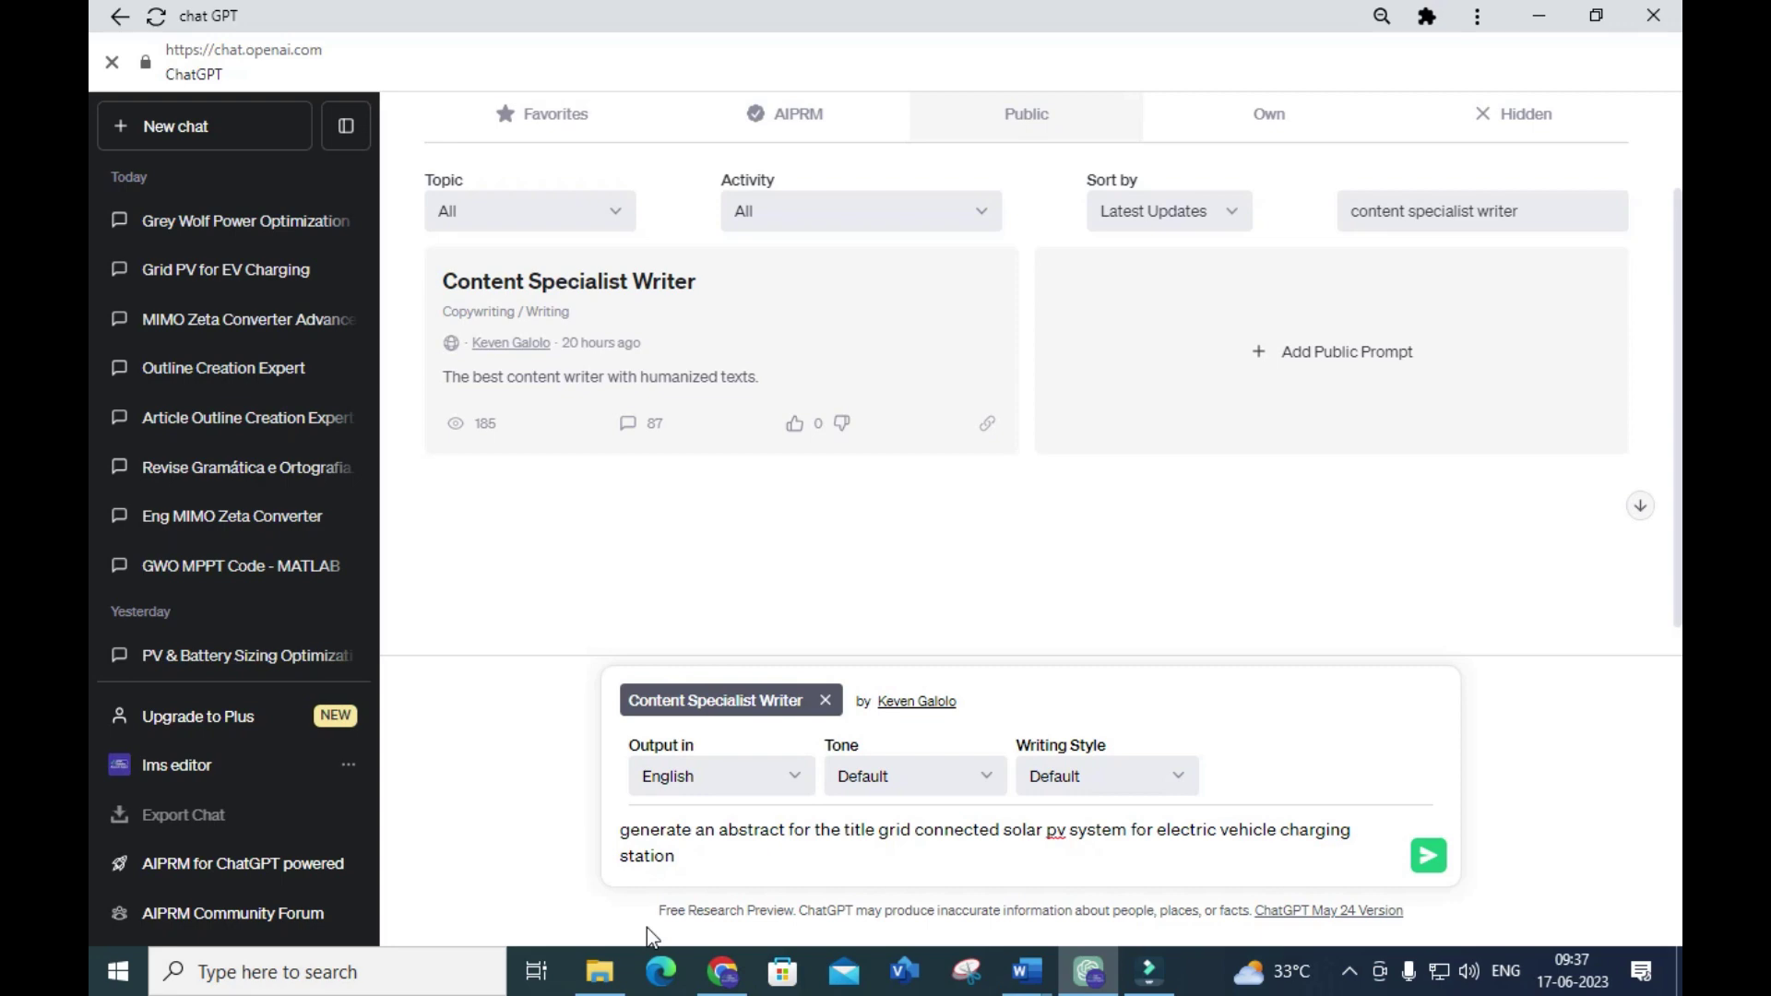
{"action": "key", "text": "Return"}
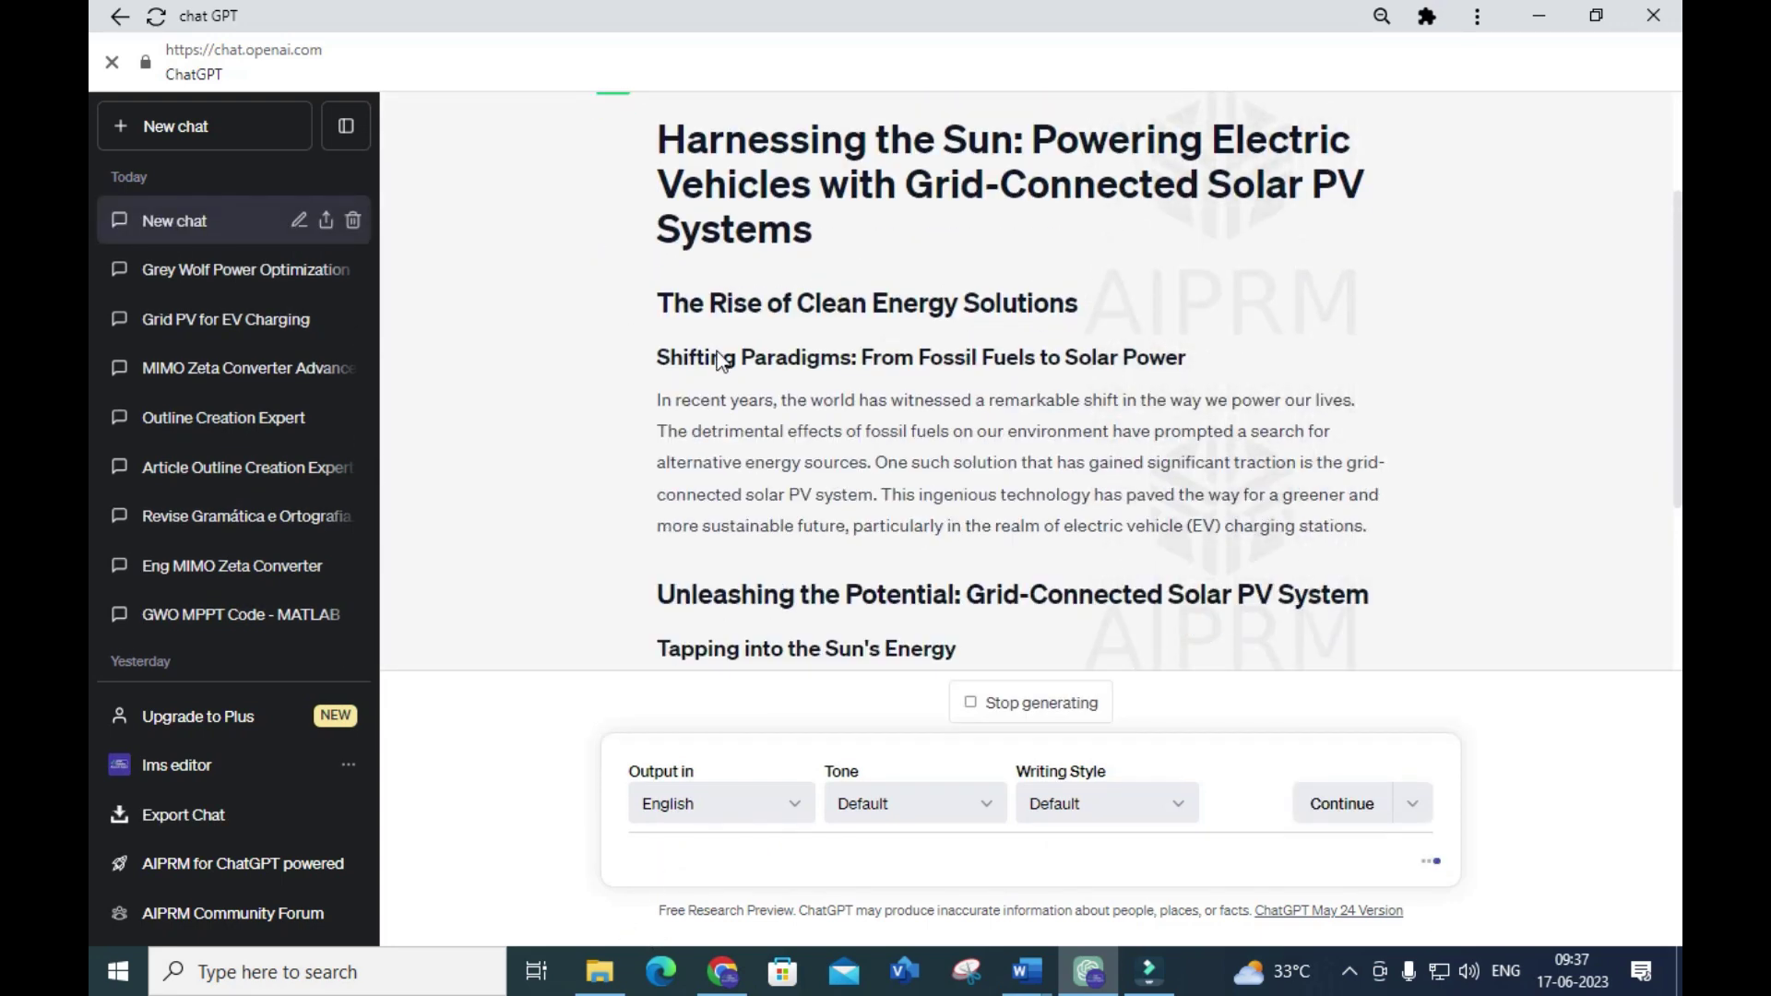
{"action": "scroll", "coordinate": [835, 387], "scroll_direction": "up", "scroll_amount": 6}
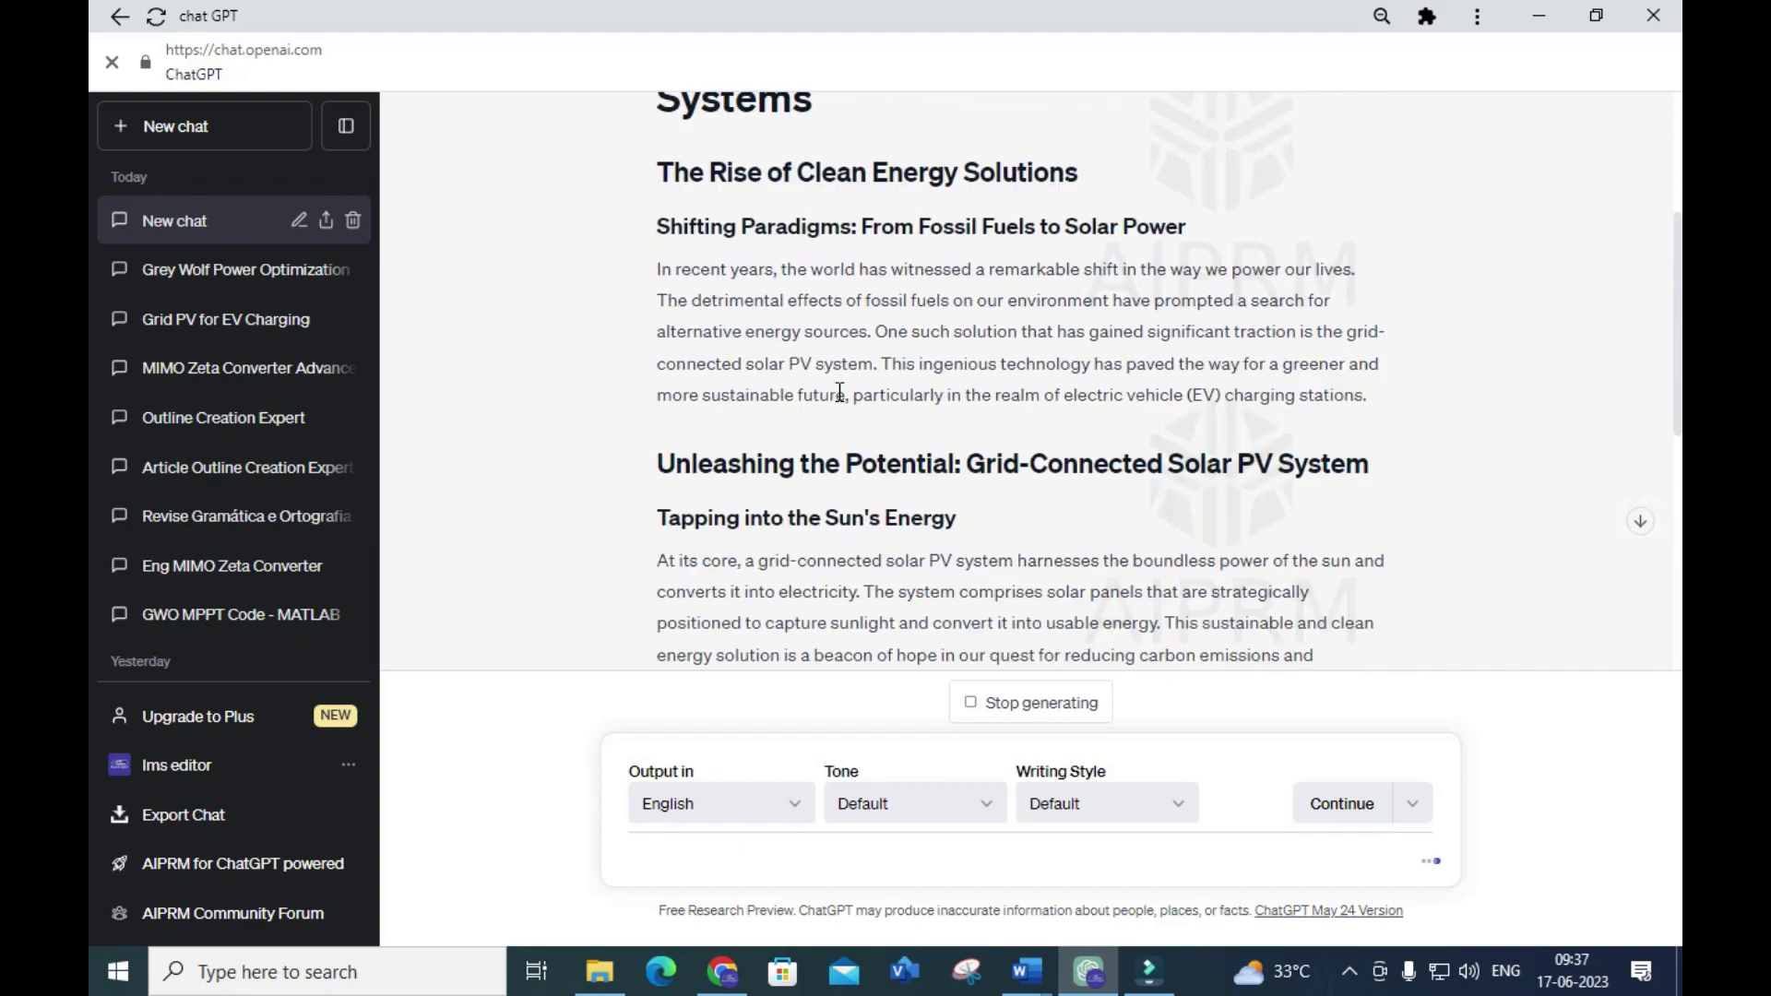
{"action": "scroll", "coordinate": [841, 404], "scroll_direction": "down", "scroll_amount": 15}
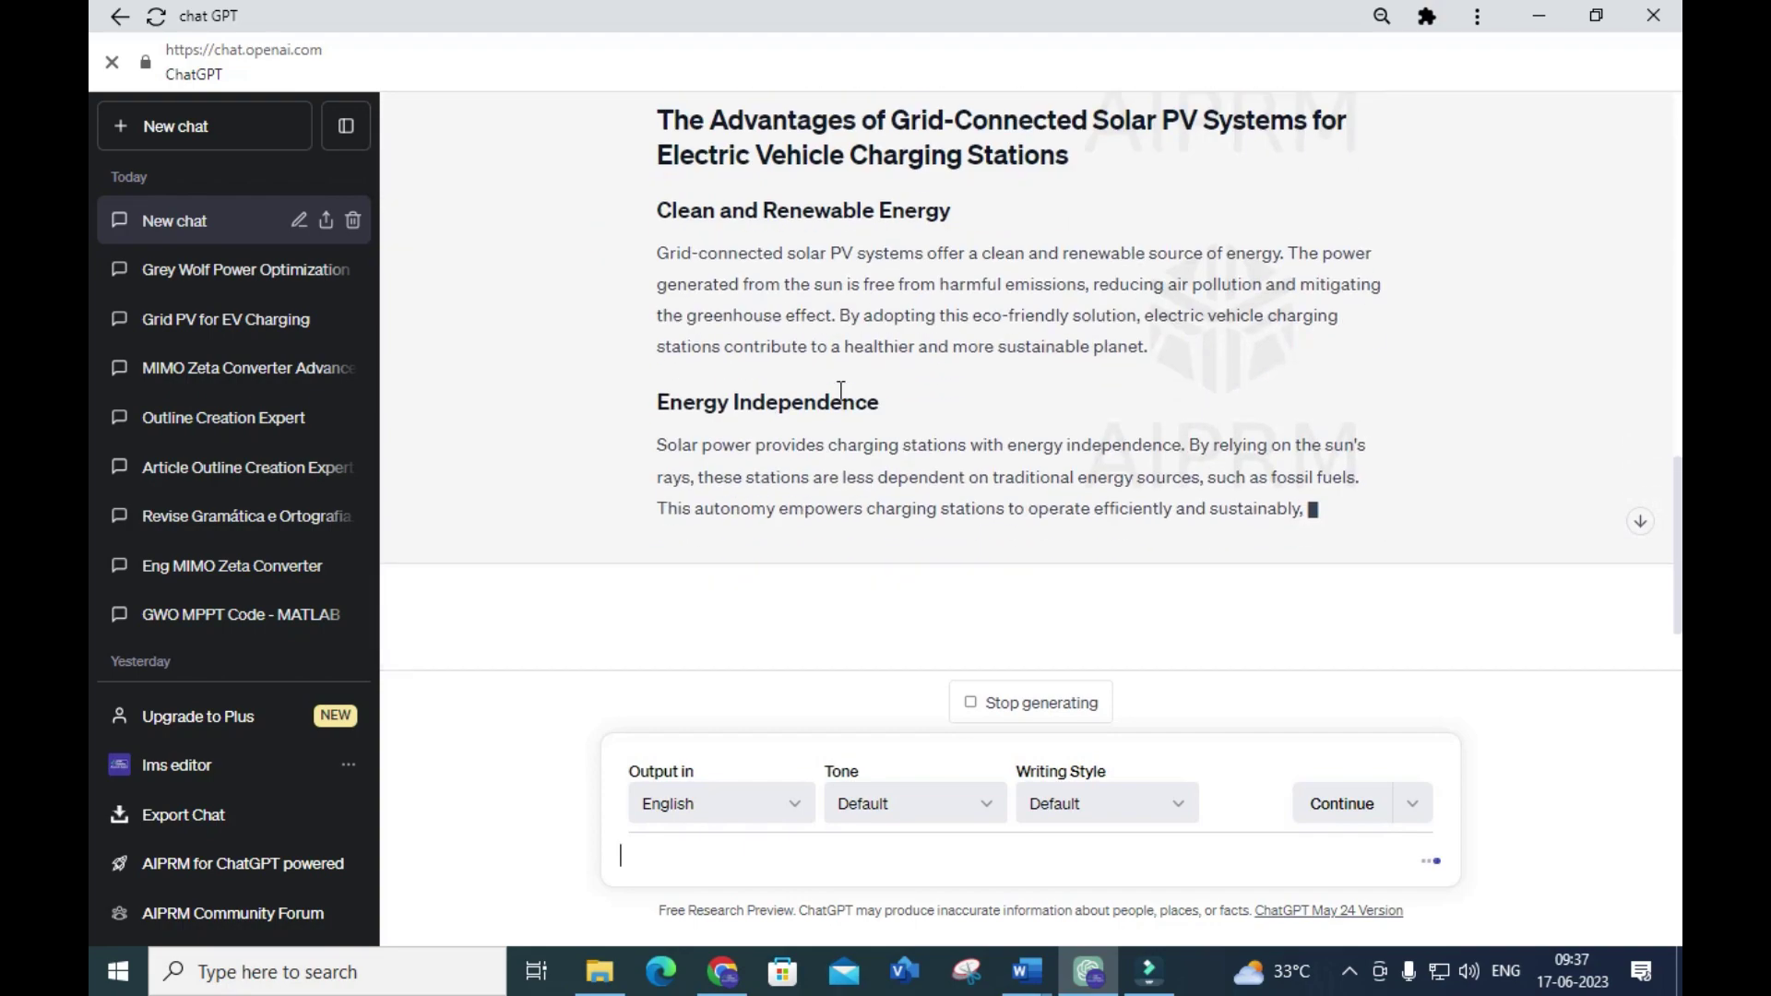
{"action": "scroll", "coordinate": [842, 392], "scroll_direction": "down", "scroll_amount": 5}
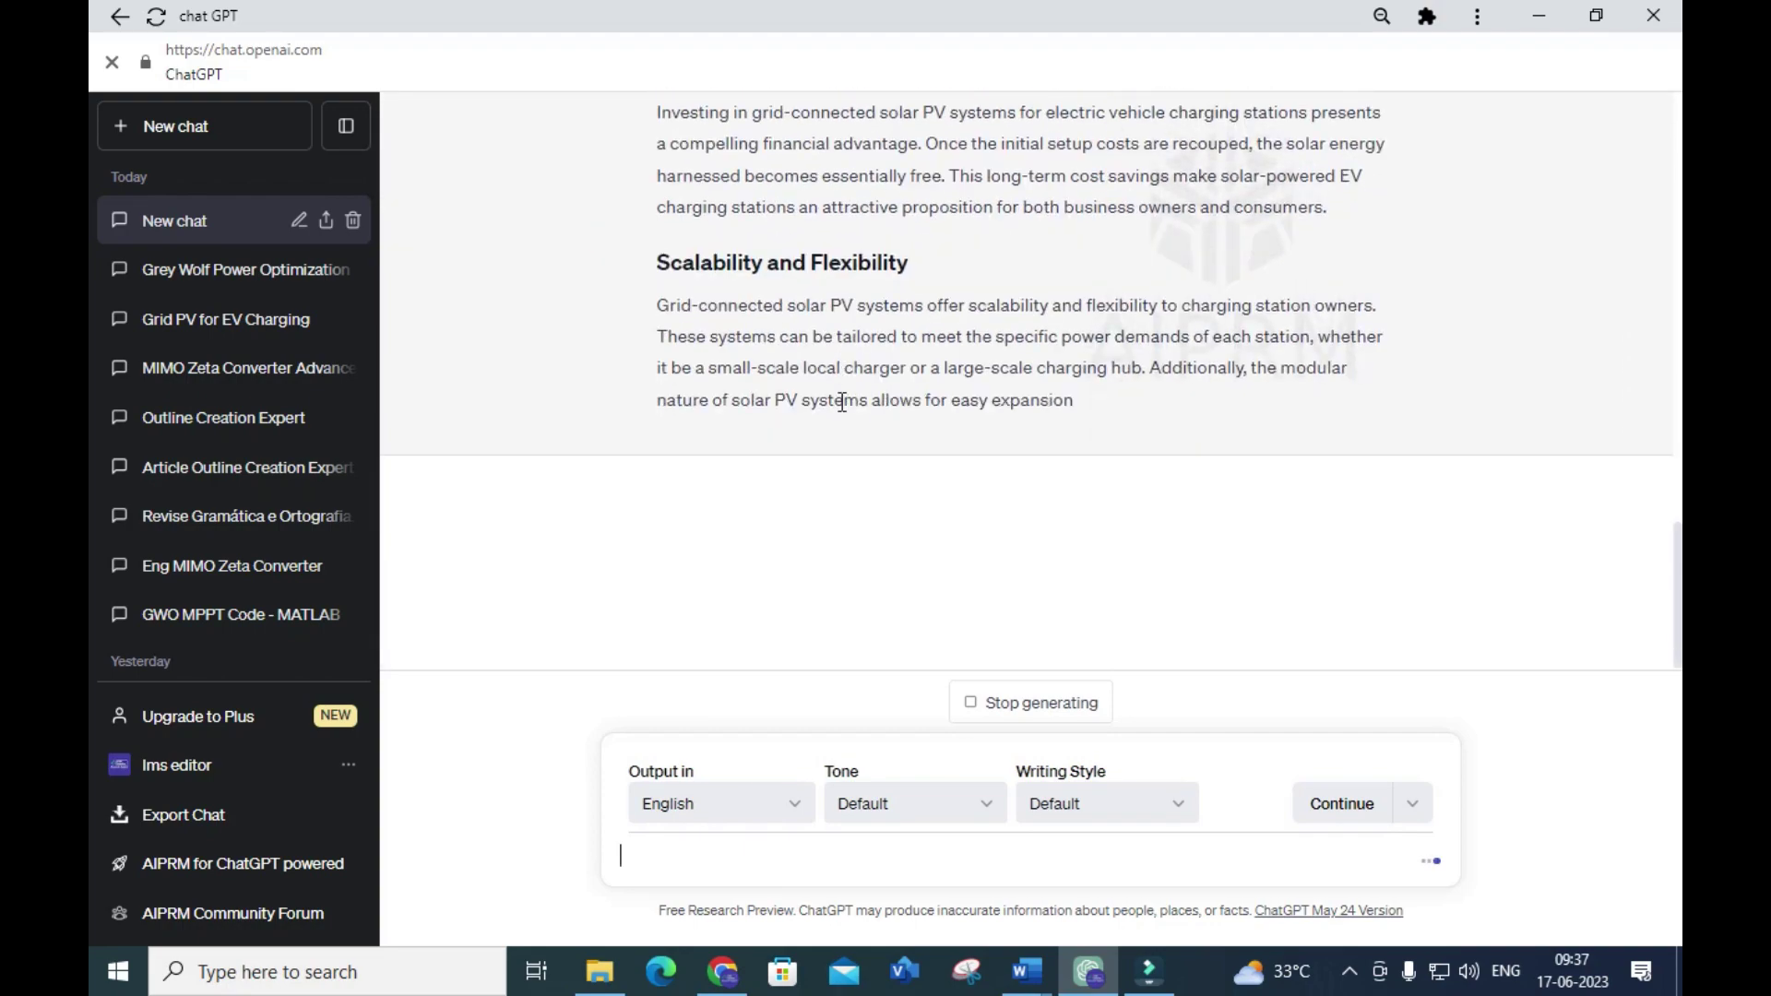
{"action": "scroll", "coordinate": [844, 403], "scroll_direction": "up", "scroll_amount": 15}
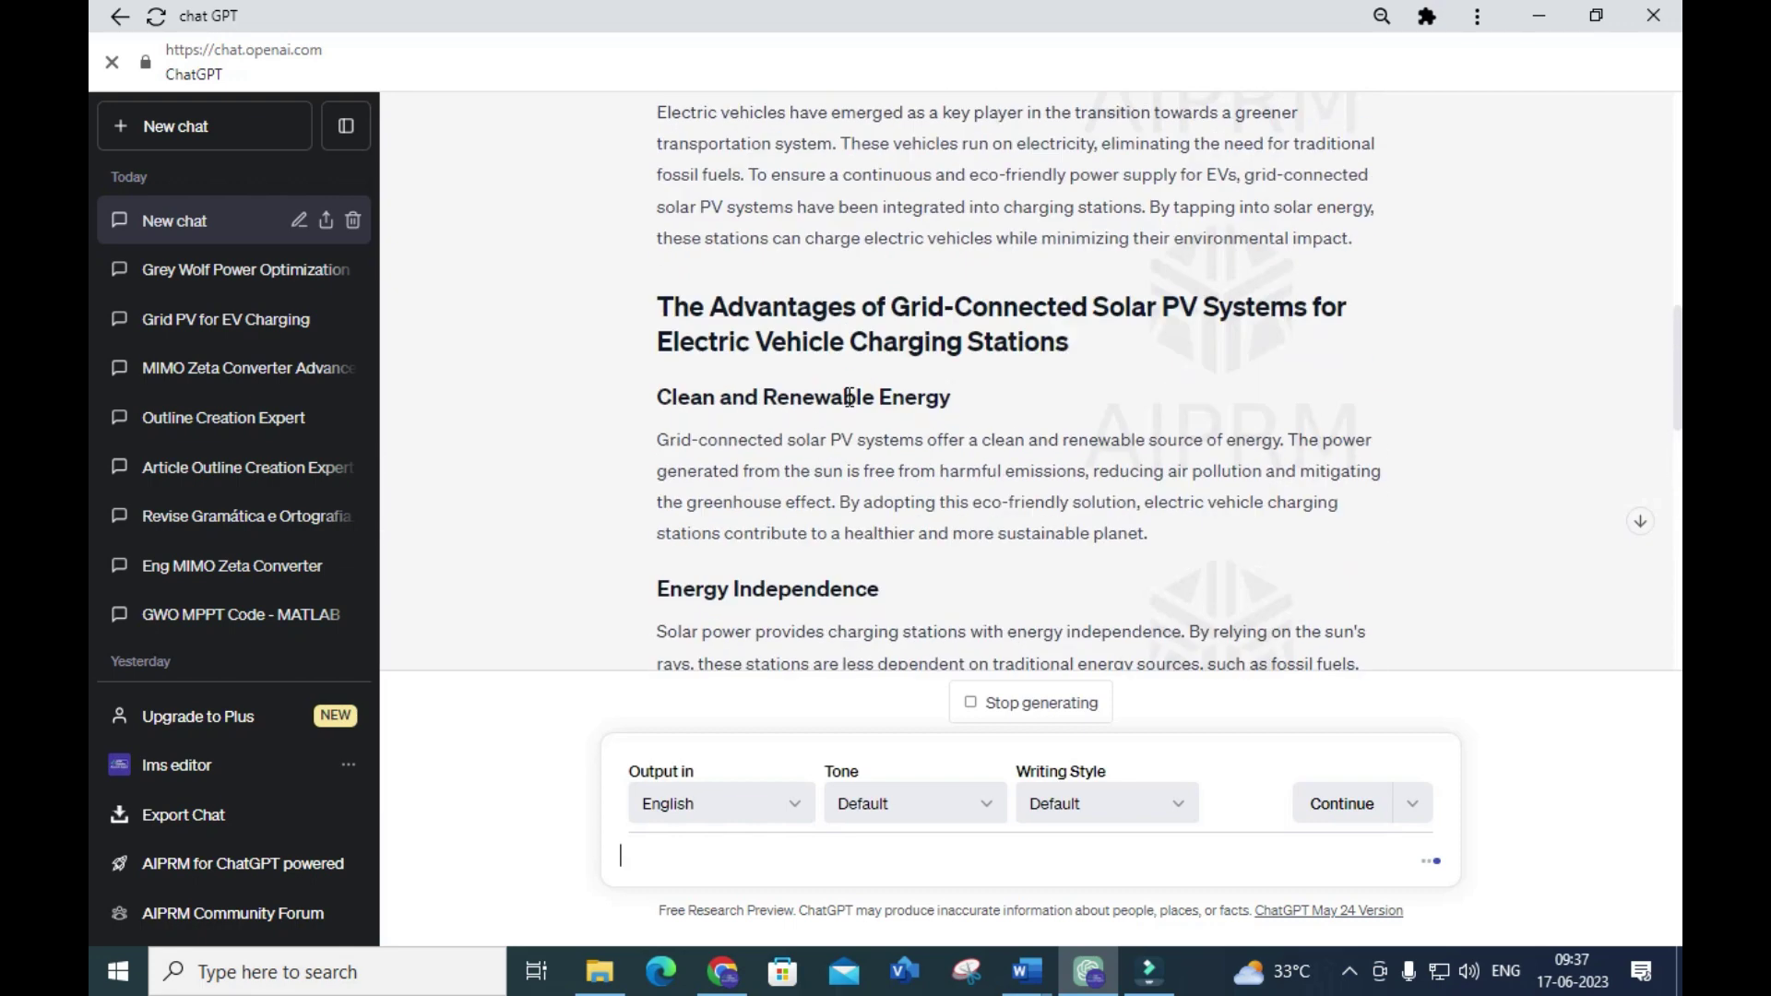
{"action": "scroll", "coordinate": [844, 400], "scroll_direction": "up", "scroll_amount": 1}
{"action": "scroll", "coordinate": [845, 401], "scroll_direction": "down", "scroll_amount": 3}
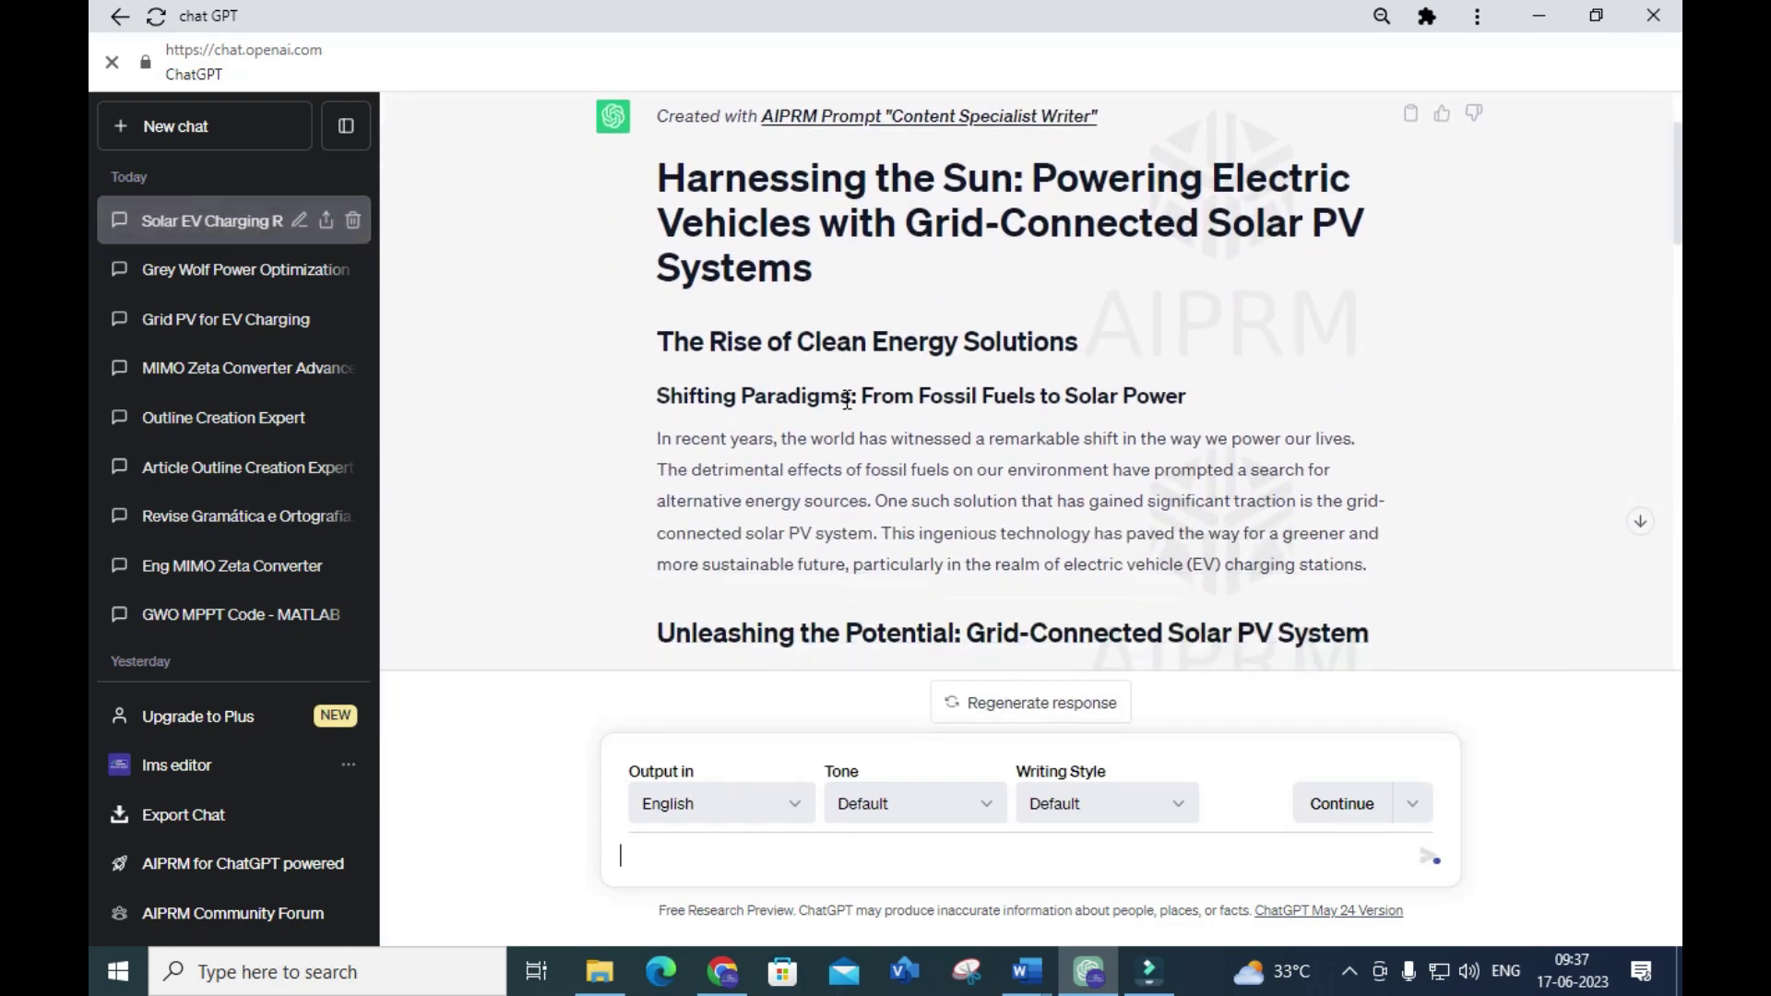
{"action": "scroll", "coordinate": [696, 274], "scroll_direction": "up", "scroll_amount": 1}
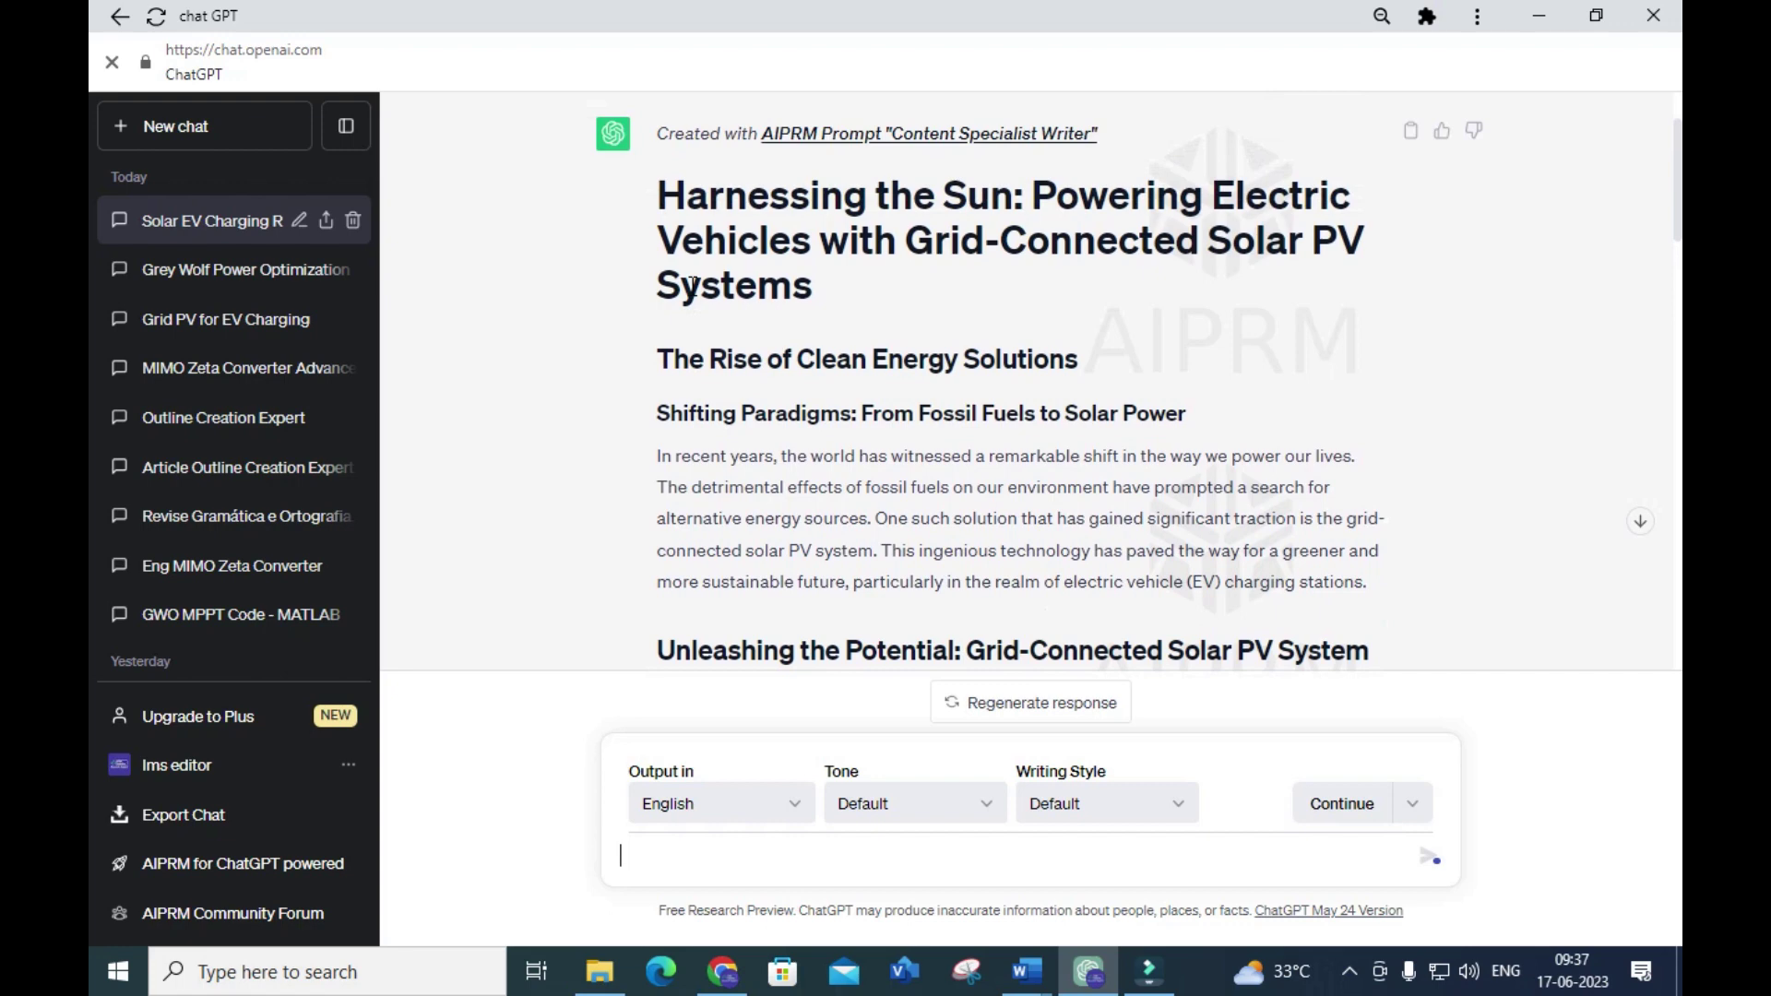
{"action": "scroll", "coordinate": [691, 286], "scroll_direction": "down", "scroll_amount": 1}
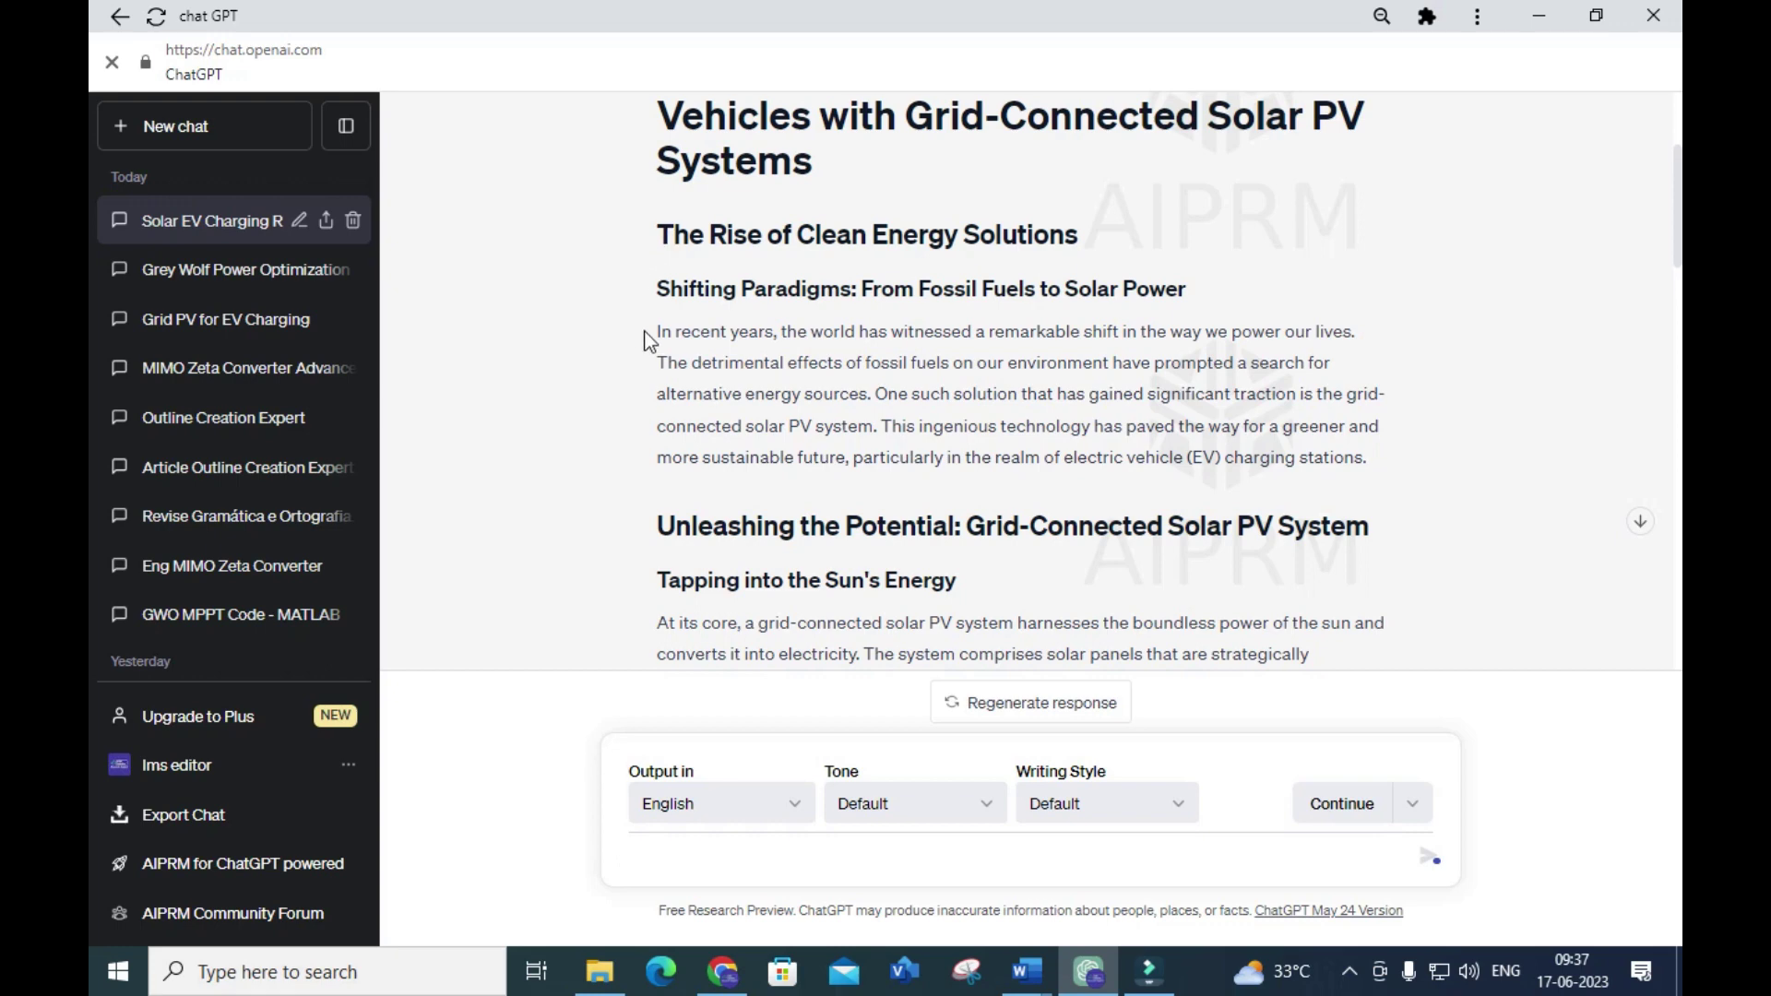
{"action": "left_click_drag", "start_coordinate": [655, 332], "coordinate": [1429, 456]}
{"action": "scroll", "coordinate": [610, 387], "scroll_direction": "down", "scroll_amount": 5}
{"action": "scroll", "coordinate": [613, 386], "scroll_direction": "down", "scroll_amount": 10}
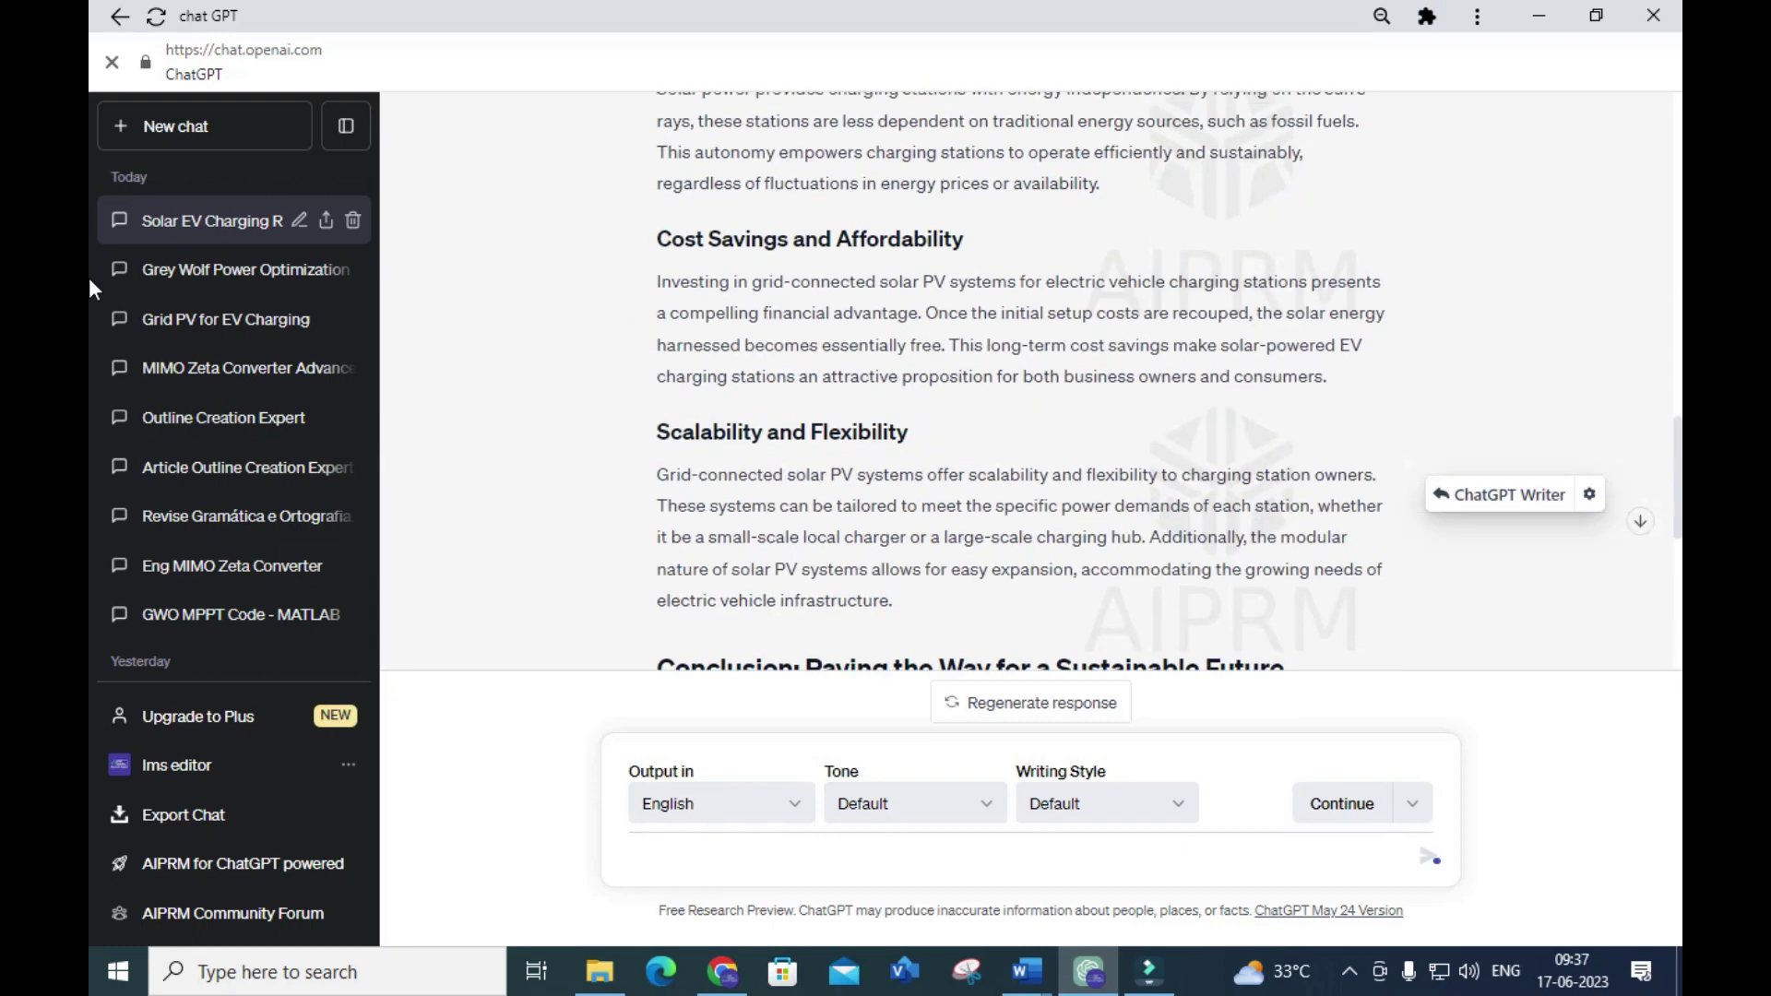
In a new chat, search AIPRM for 'unique content with semantic' and load Unique content with Semantic Keyword.
{"action": "left_click", "coordinate": [175, 129]}
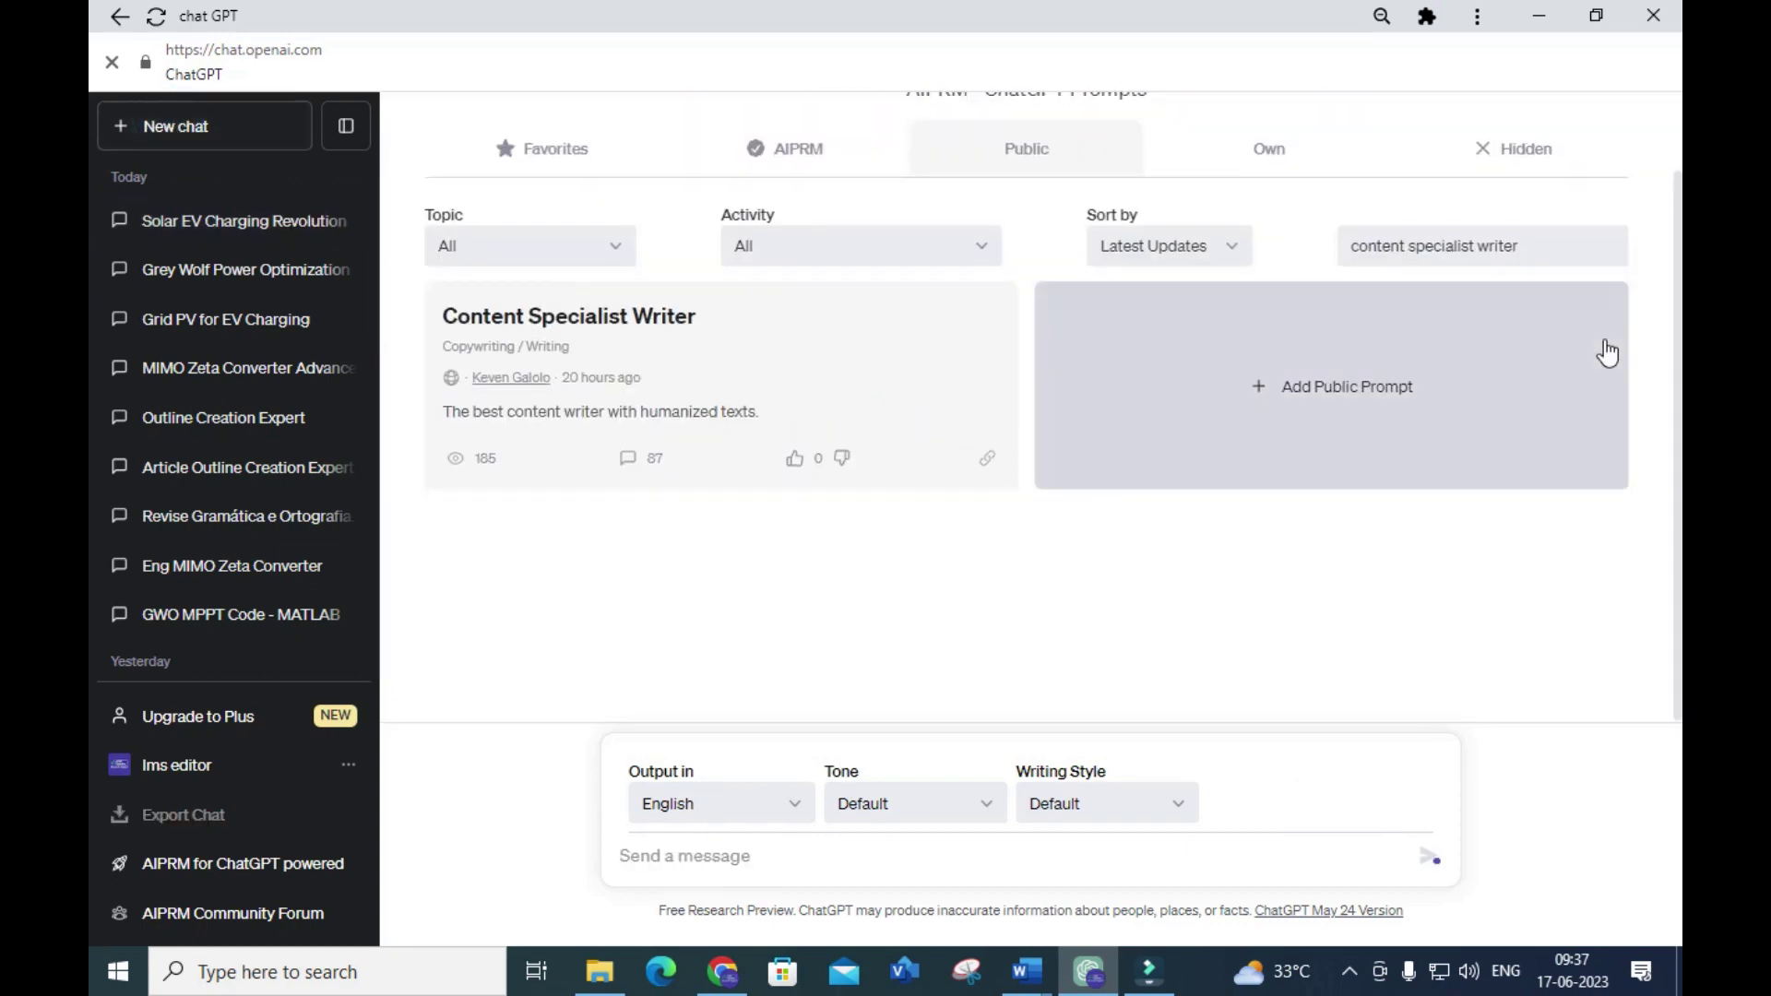
{"action": "left_click_drag", "start_coordinate": [1558, 335], "coordinate": [1165, 274]}
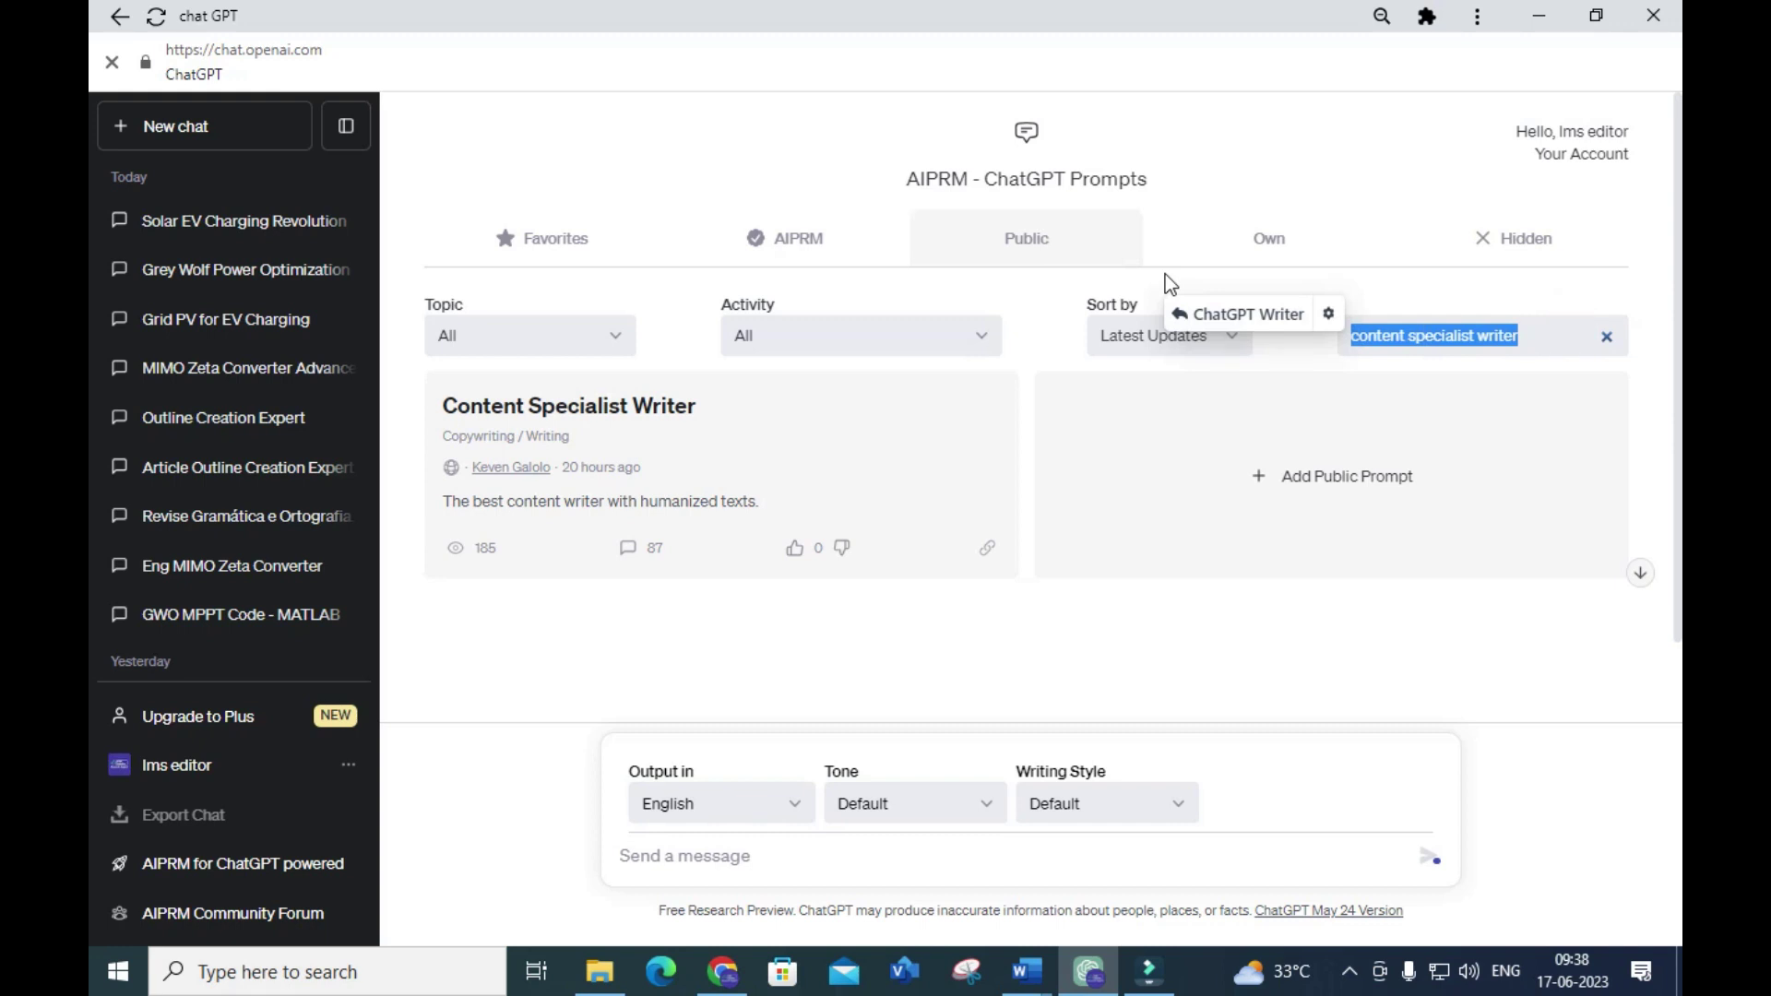
{"action": "type", "text": "unique conten"}
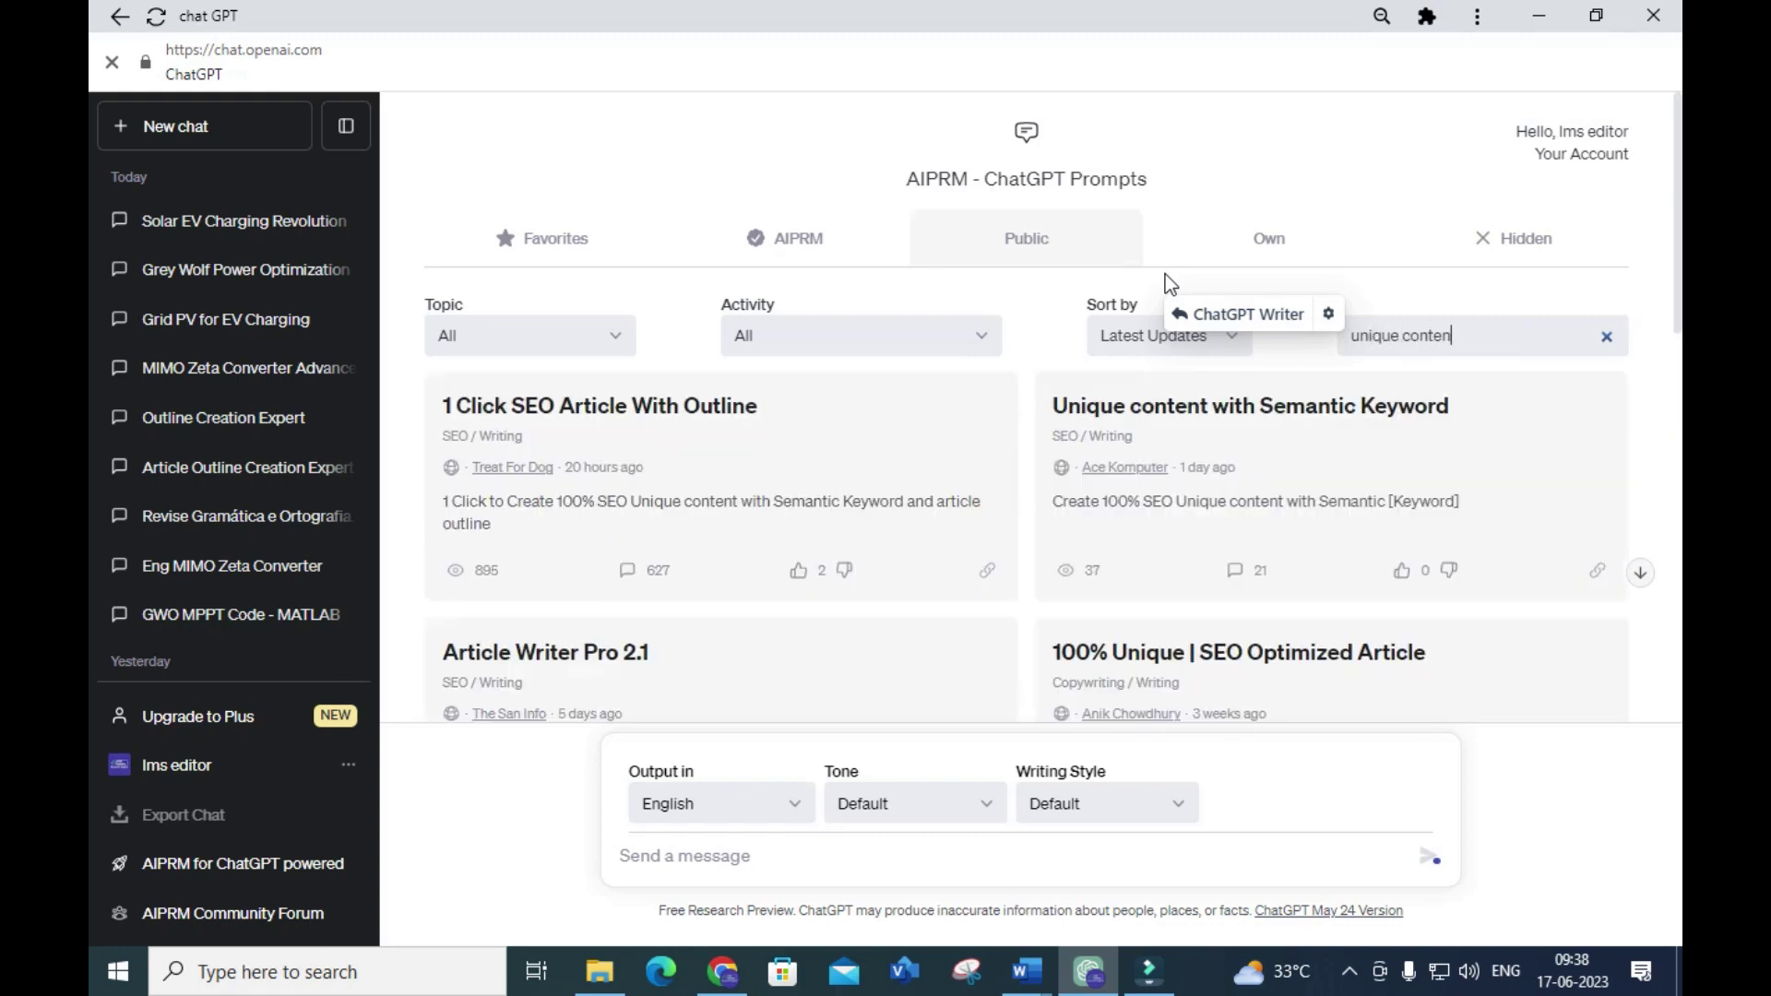
{"action": "type", "text": "t wi"}
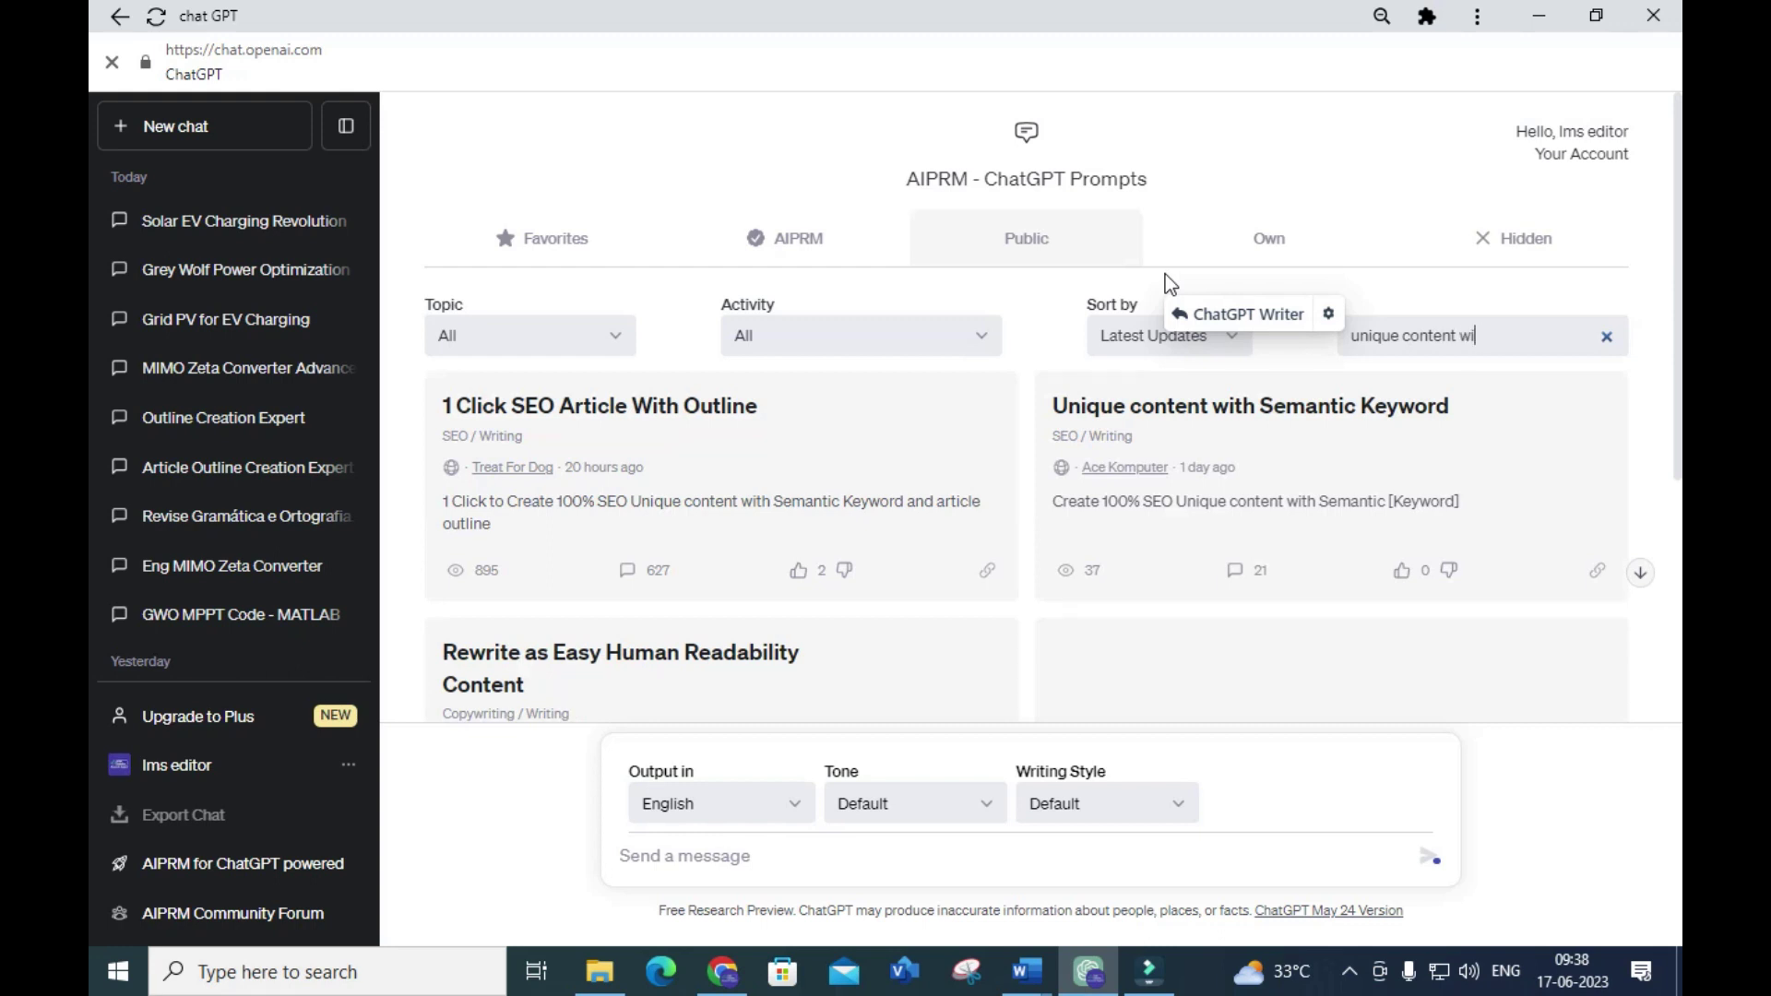
{"action": "type", "text": "th semantic"}
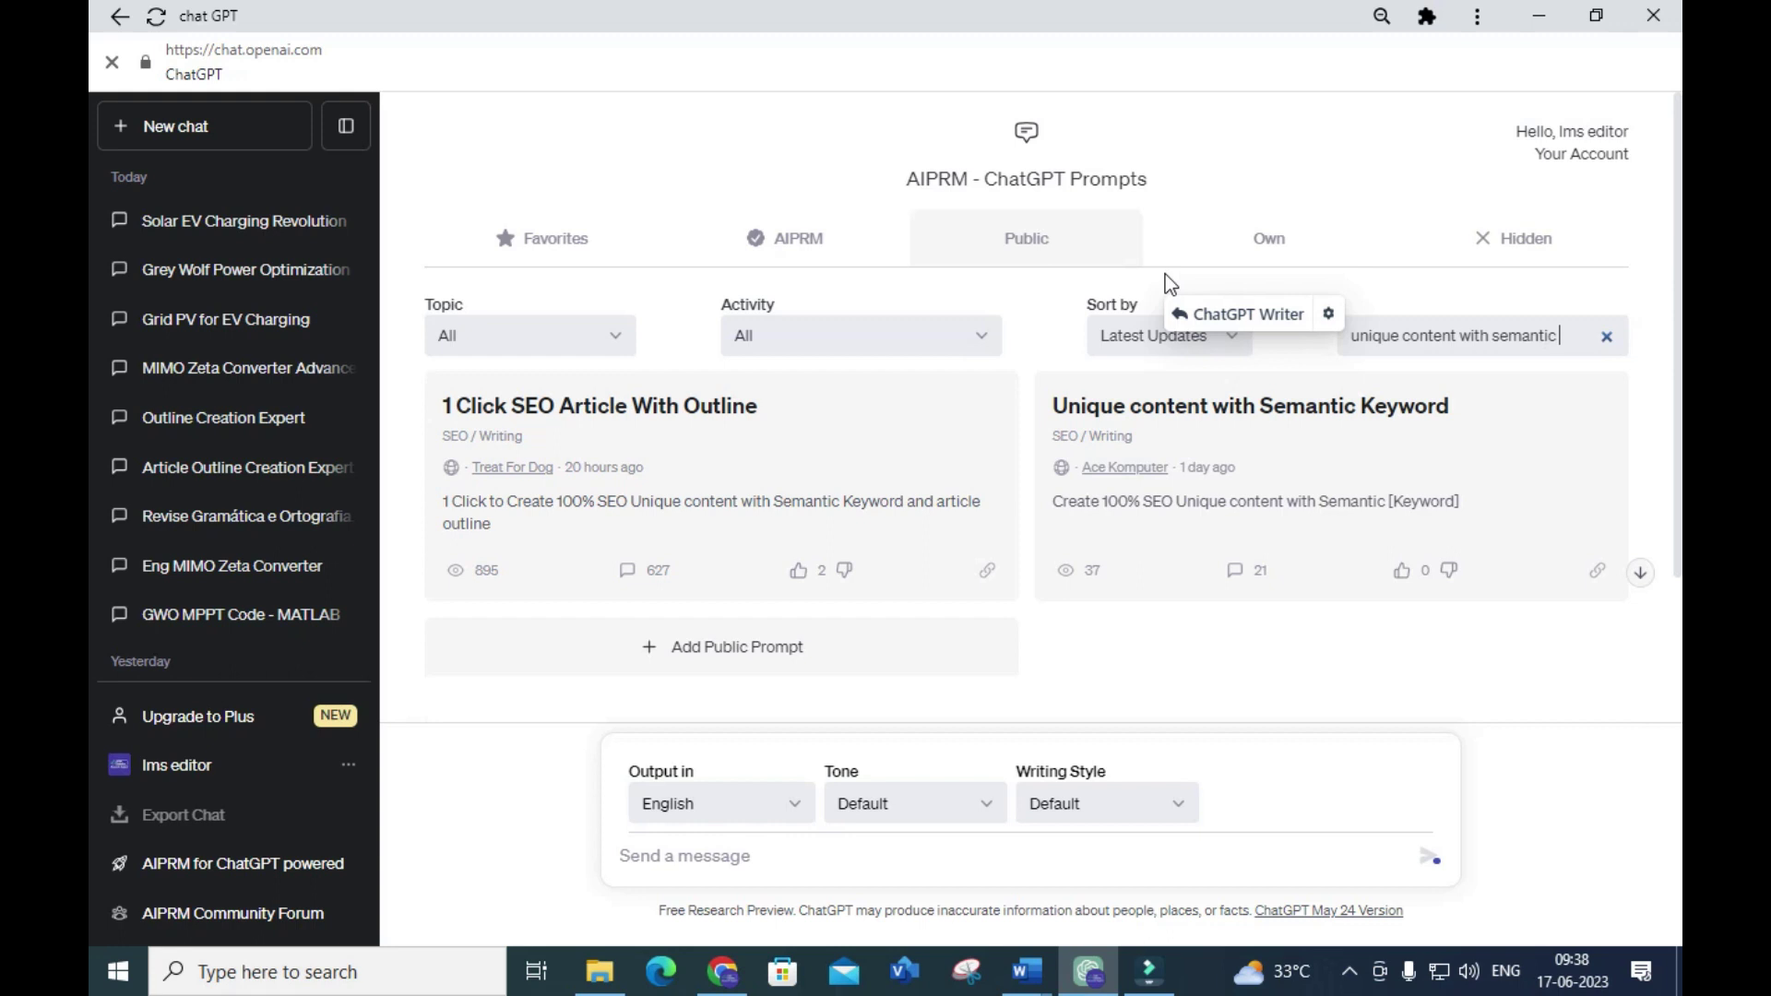
{"action": "left_click", "coordinate": [1183, 426]}
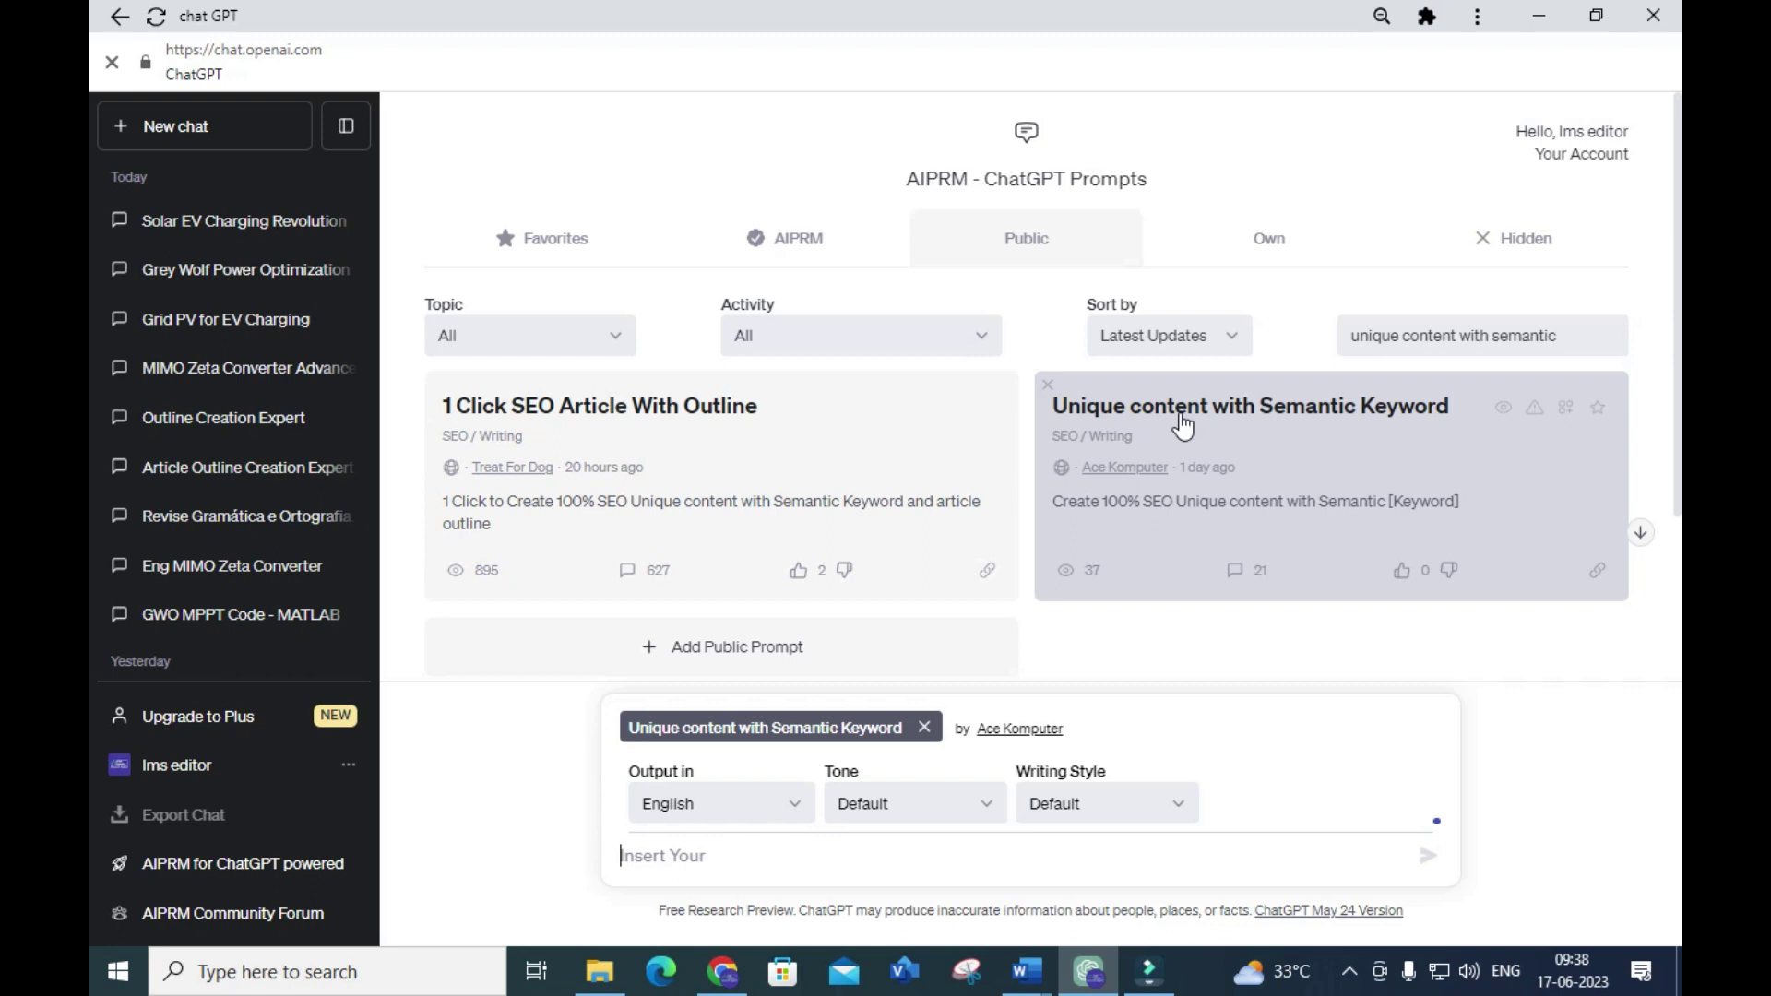
Submit the keyword 'grid connected solar pv system for electric vehicle charging station' to the prompt.
{"action": "type", "text": "grid"}
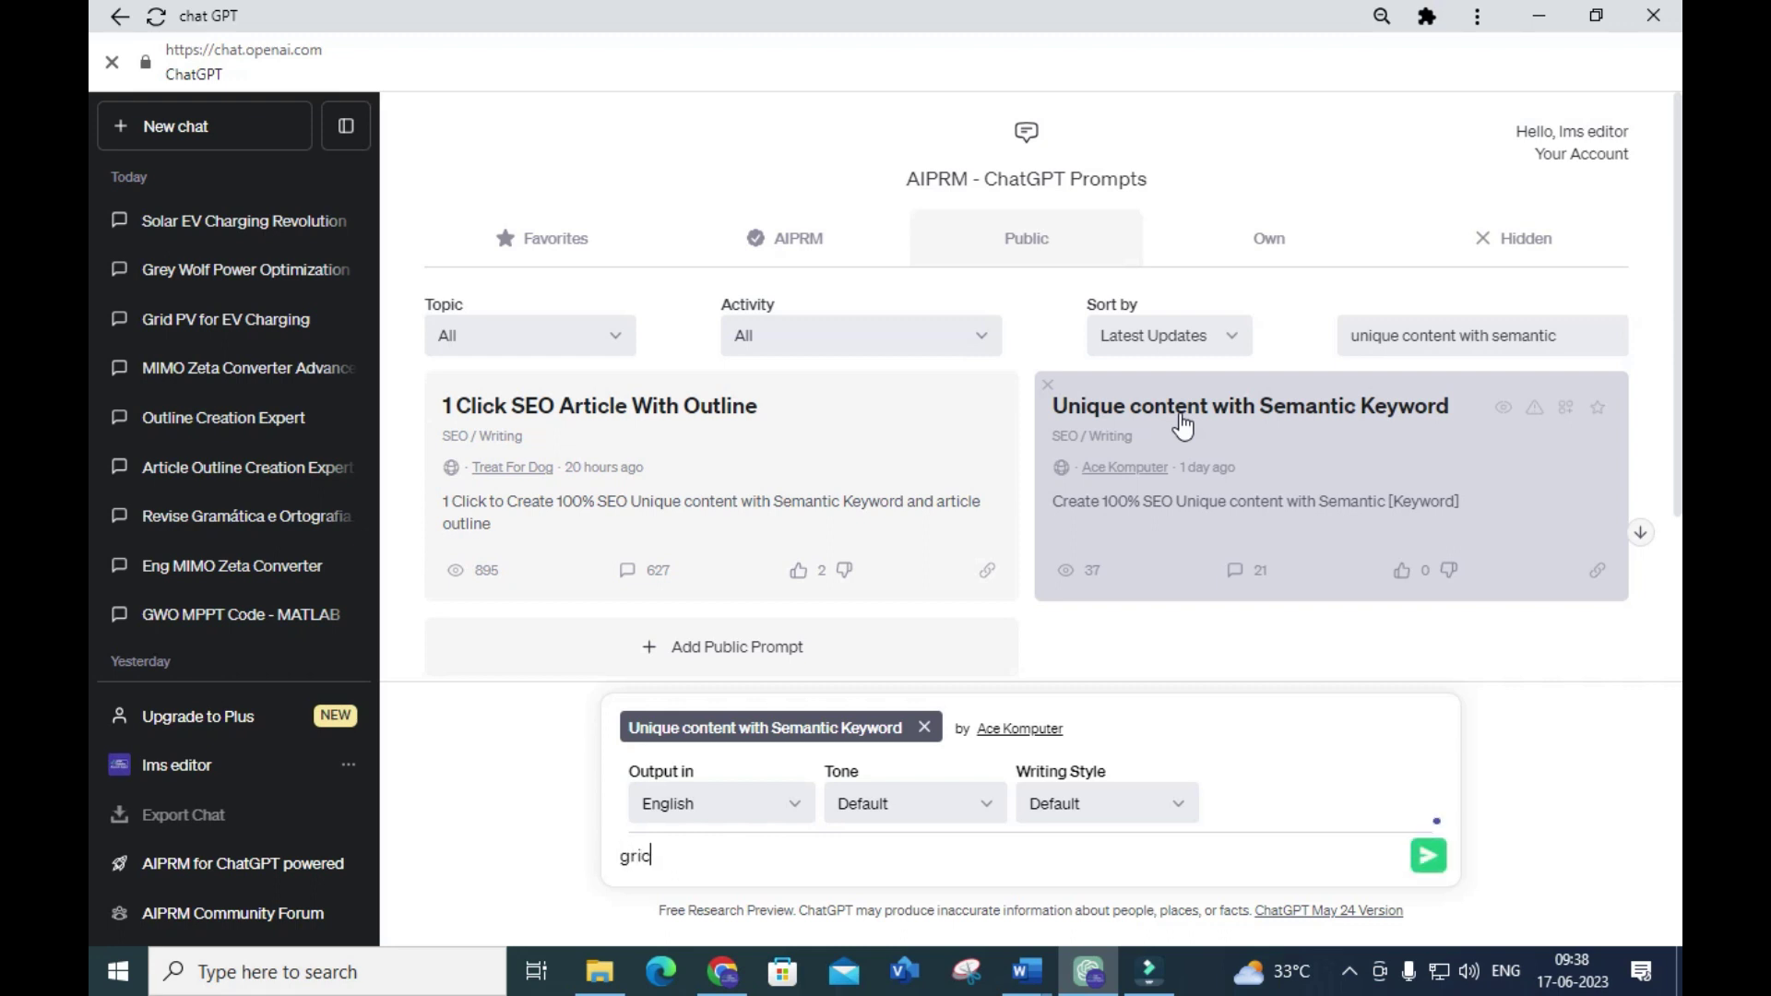
{"action": "type", "text": " connected solar pv sytem"}
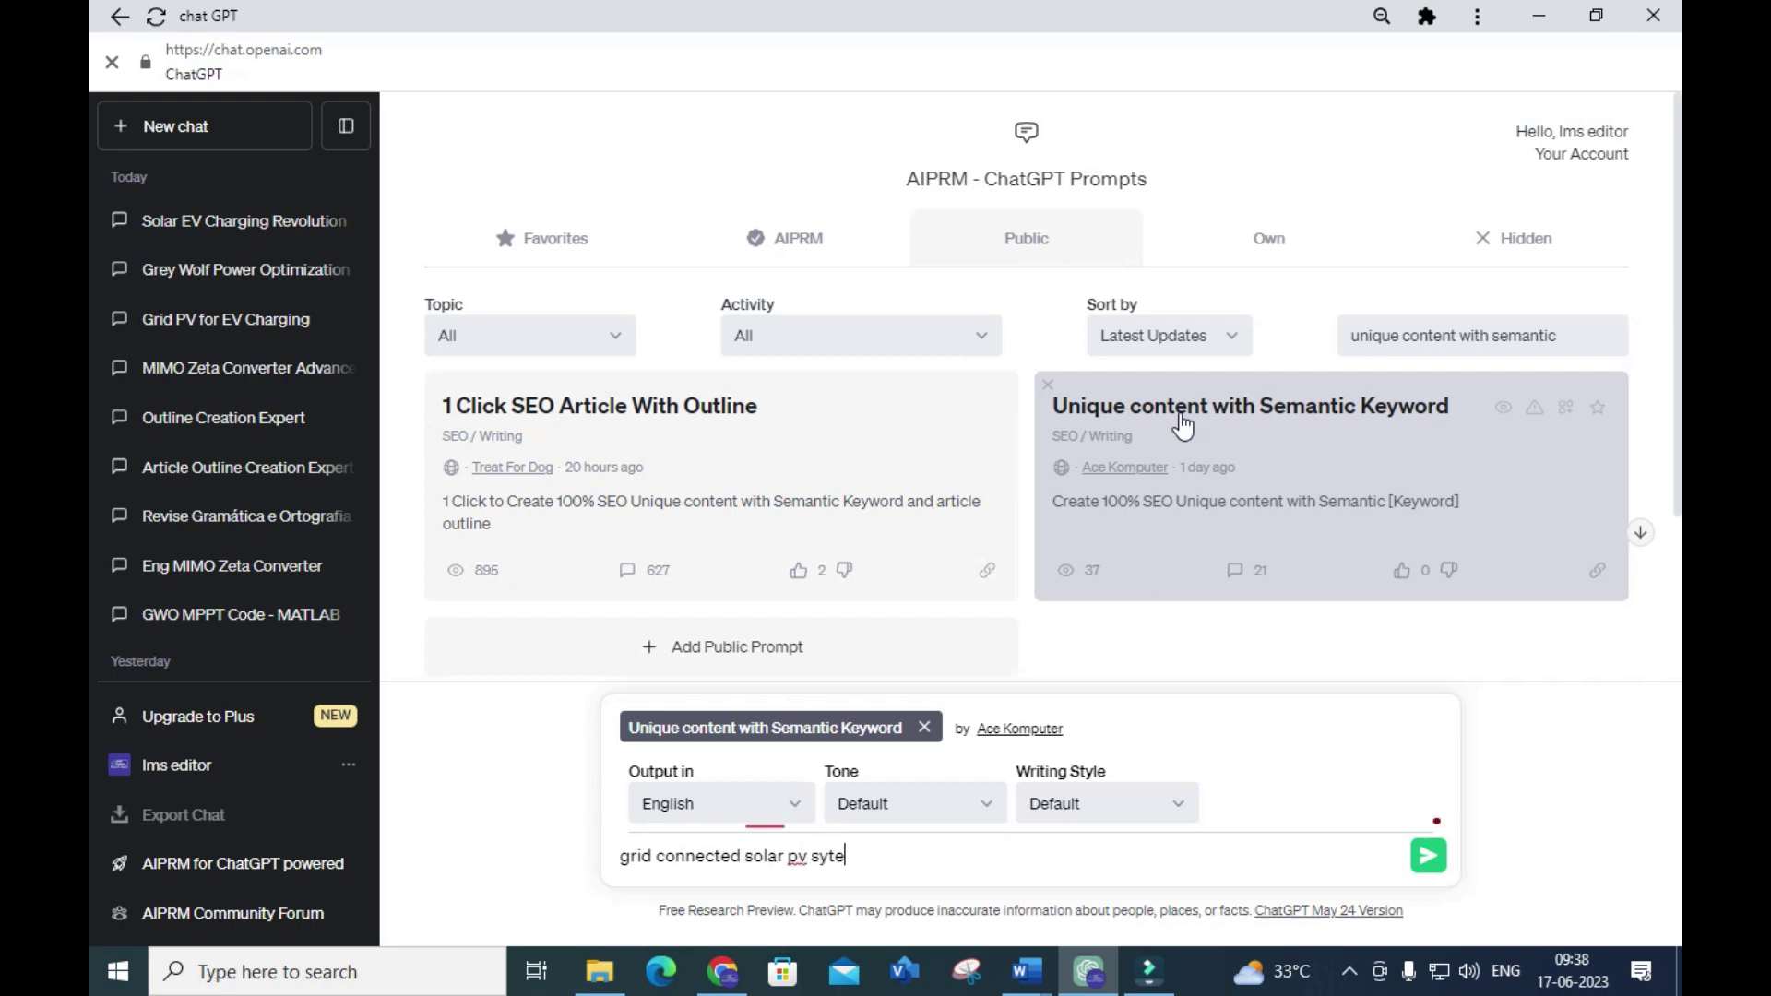
{"action": "key", "text": "BackSpace"}
{"action": "key", "text": "BackSpace"}
{"action": "key", "text": "BackSpace"}
{"action": "key", "text": "BackSpace"}
{"action": "type", "text": "ystem "}
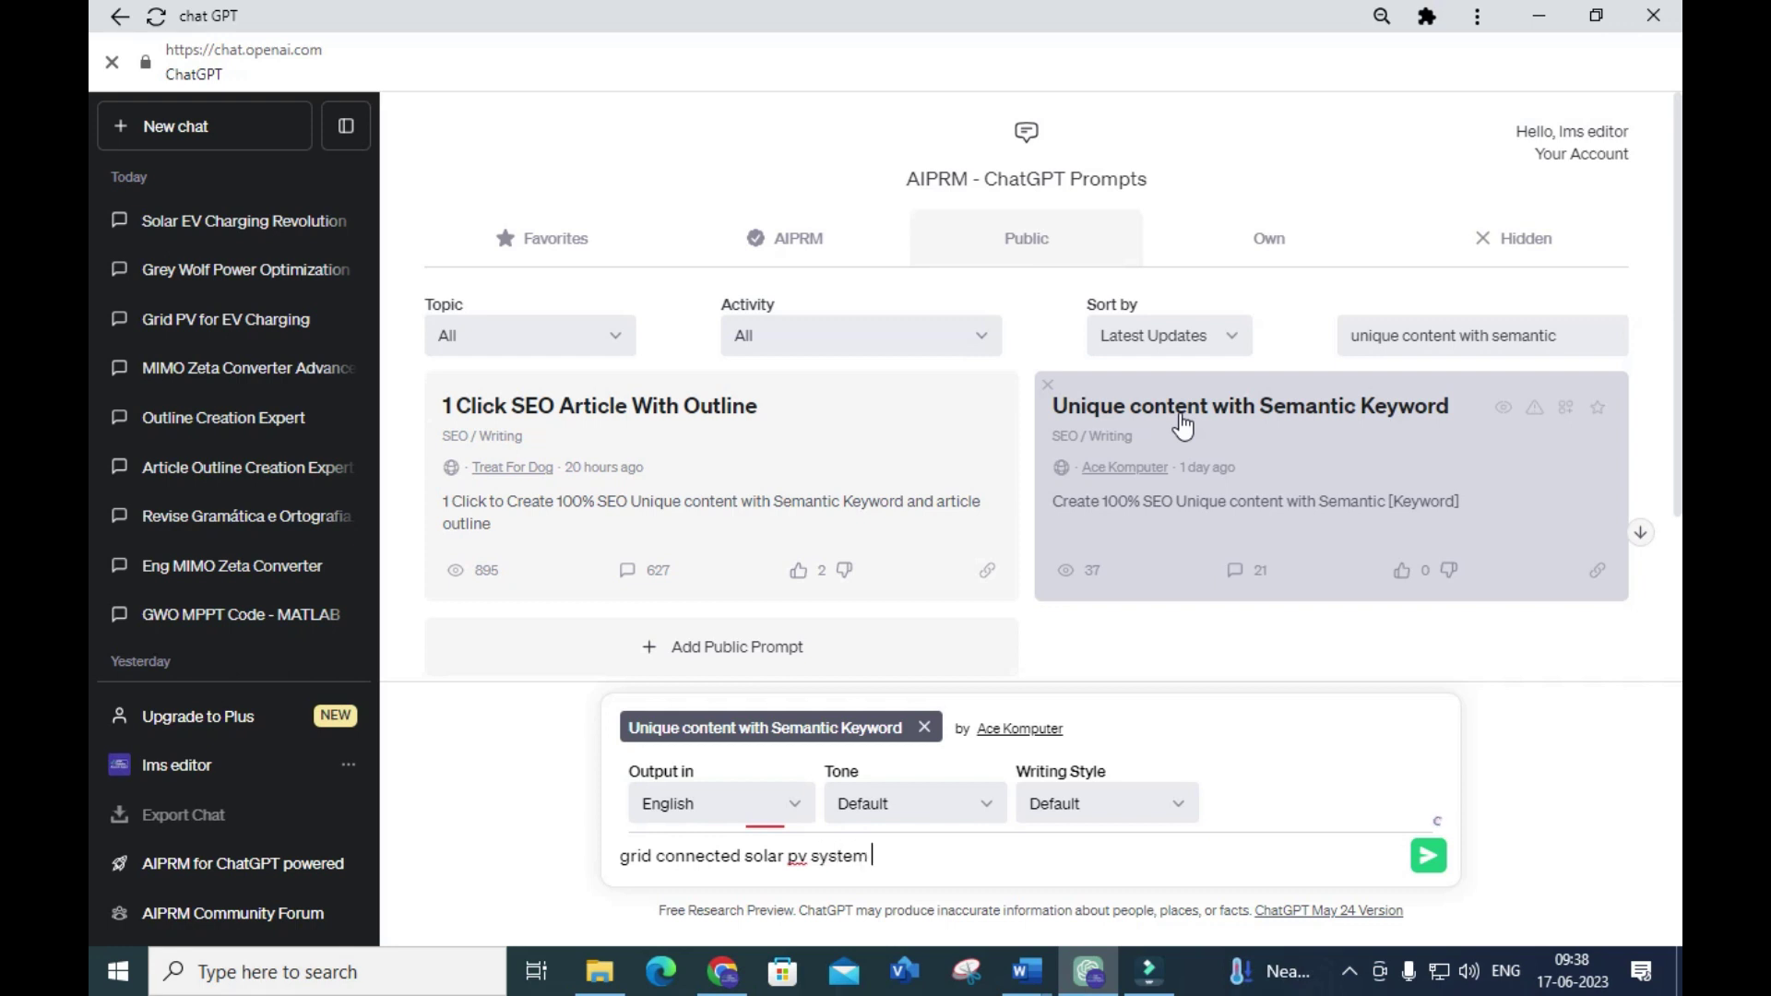
{"action": "type", "text": "for electric vehicle"}
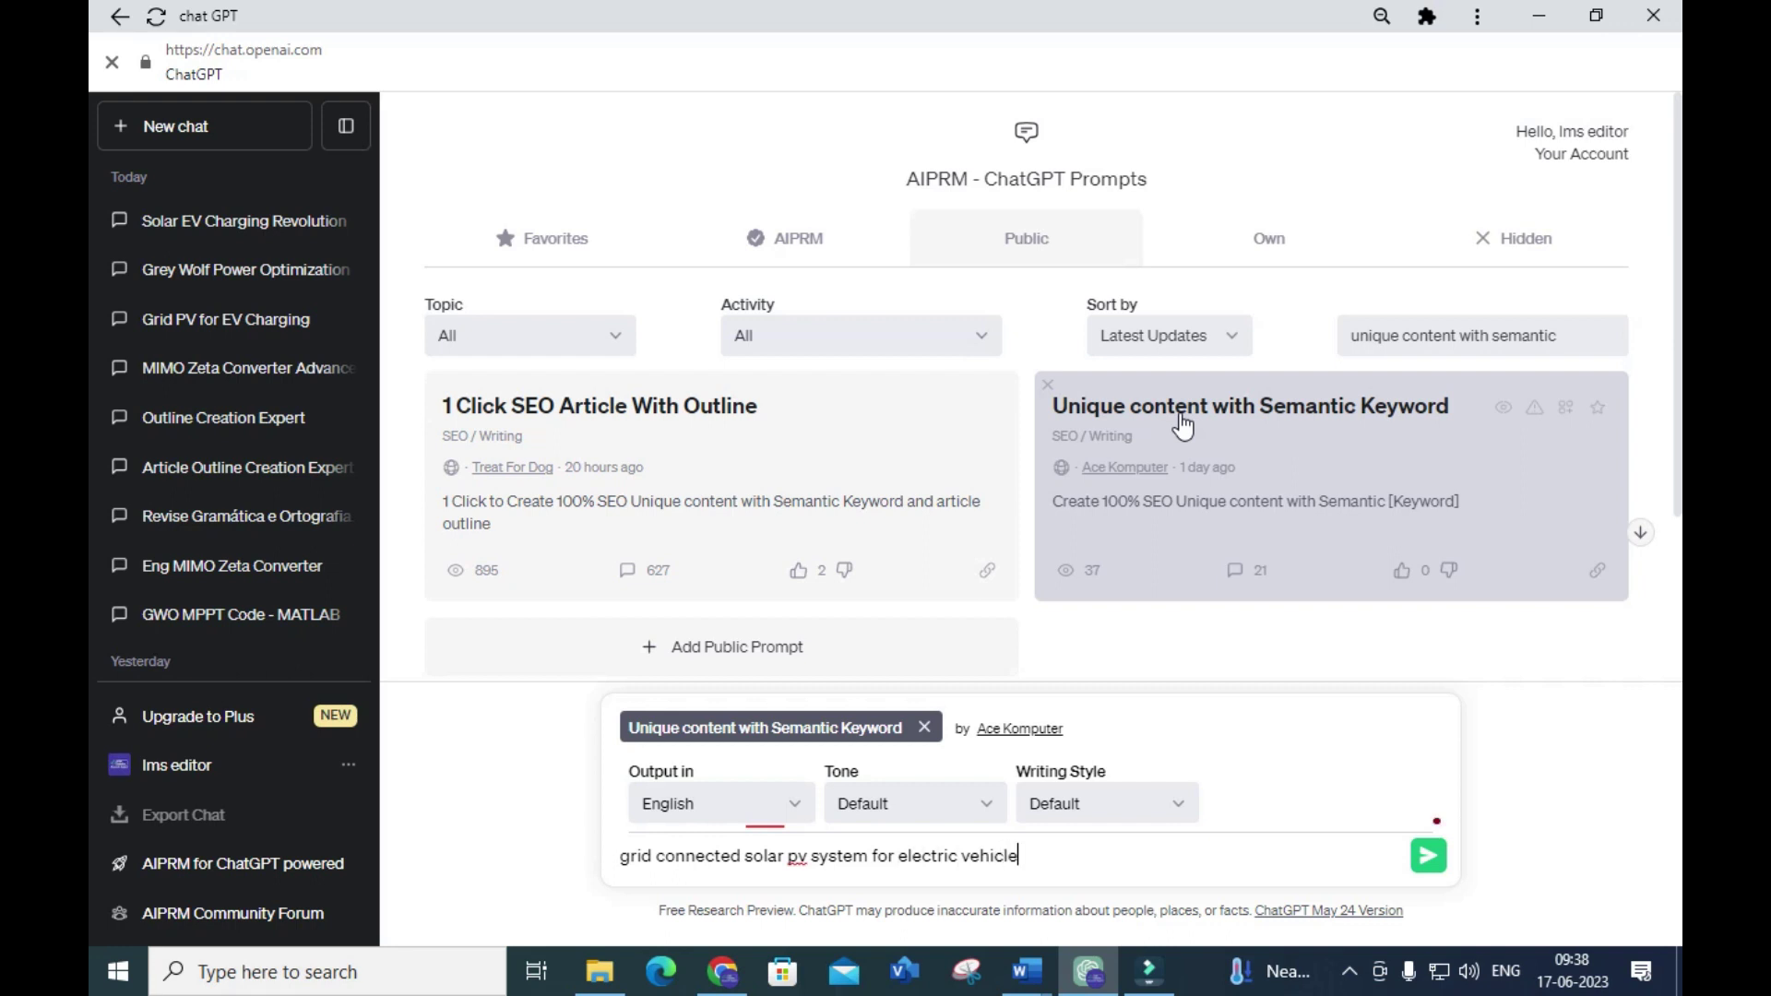
{"action": "type", "text": " charging station"}
{"action": "left_click", "coordinate": [1429, 856]}
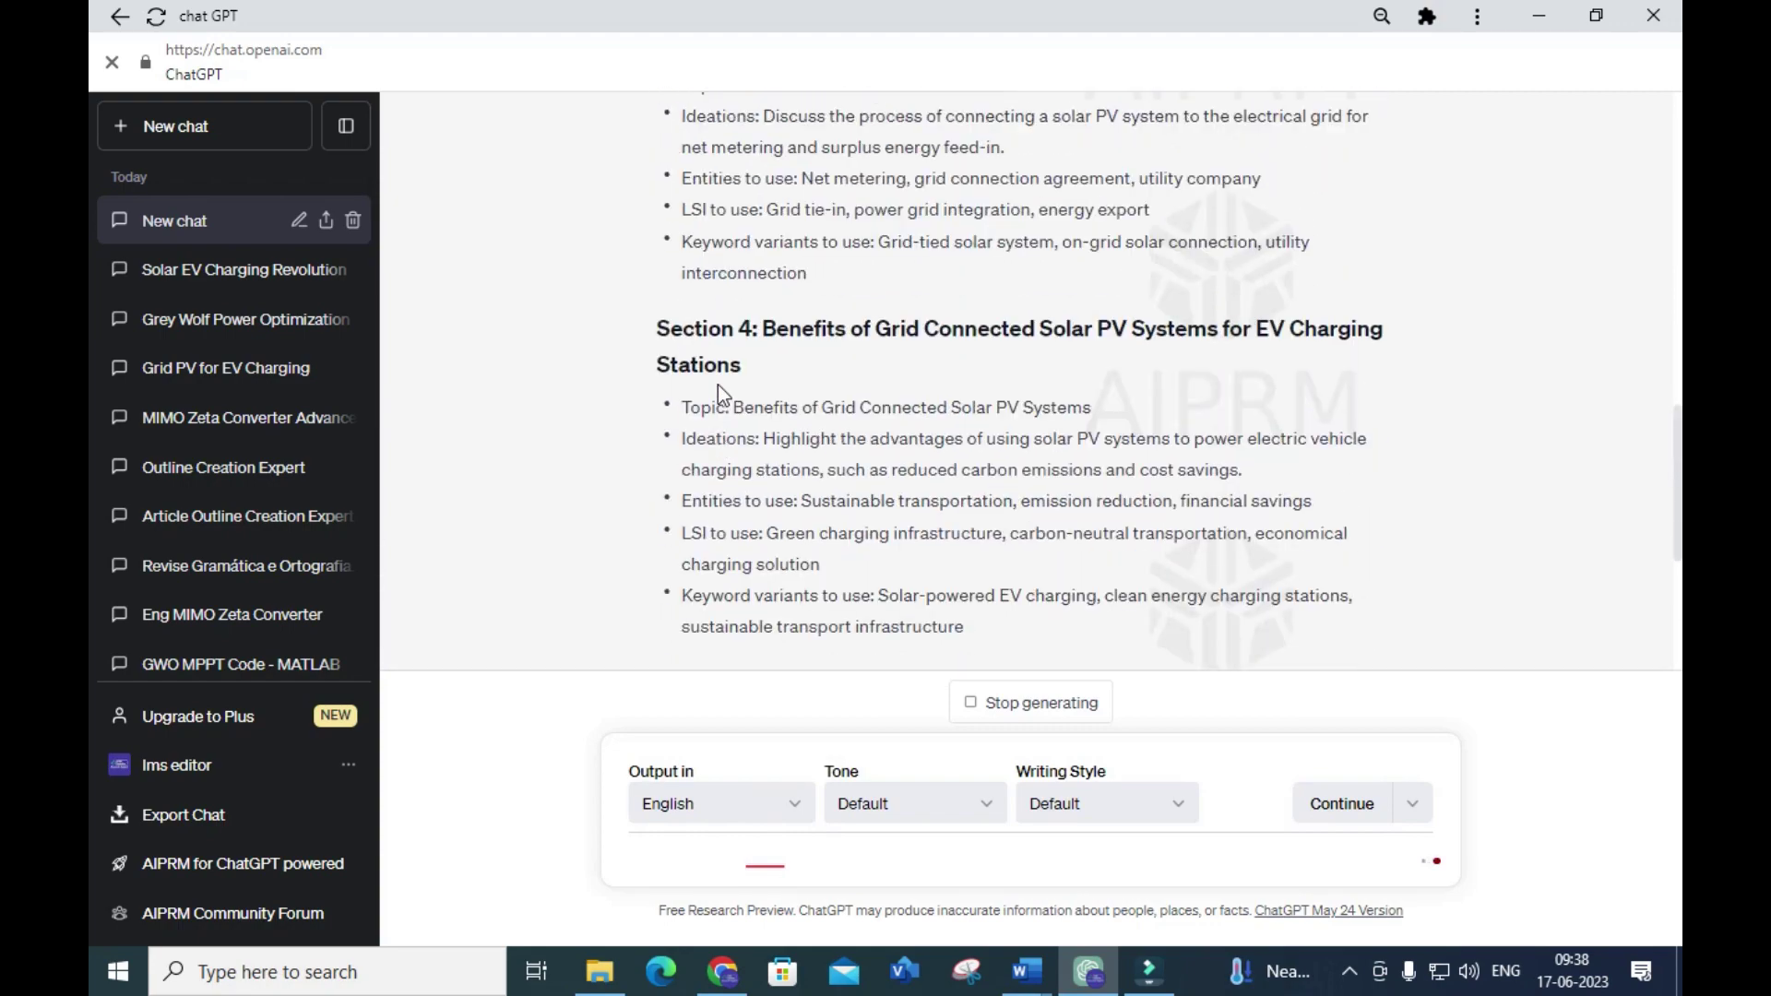
Scroll through the 9-section solar PV EV charging outline and return to the reply's top.
{"action": "scroll", "coordinate": [816, 369], "scroll_direction": "up", "scroll_amount": 5}
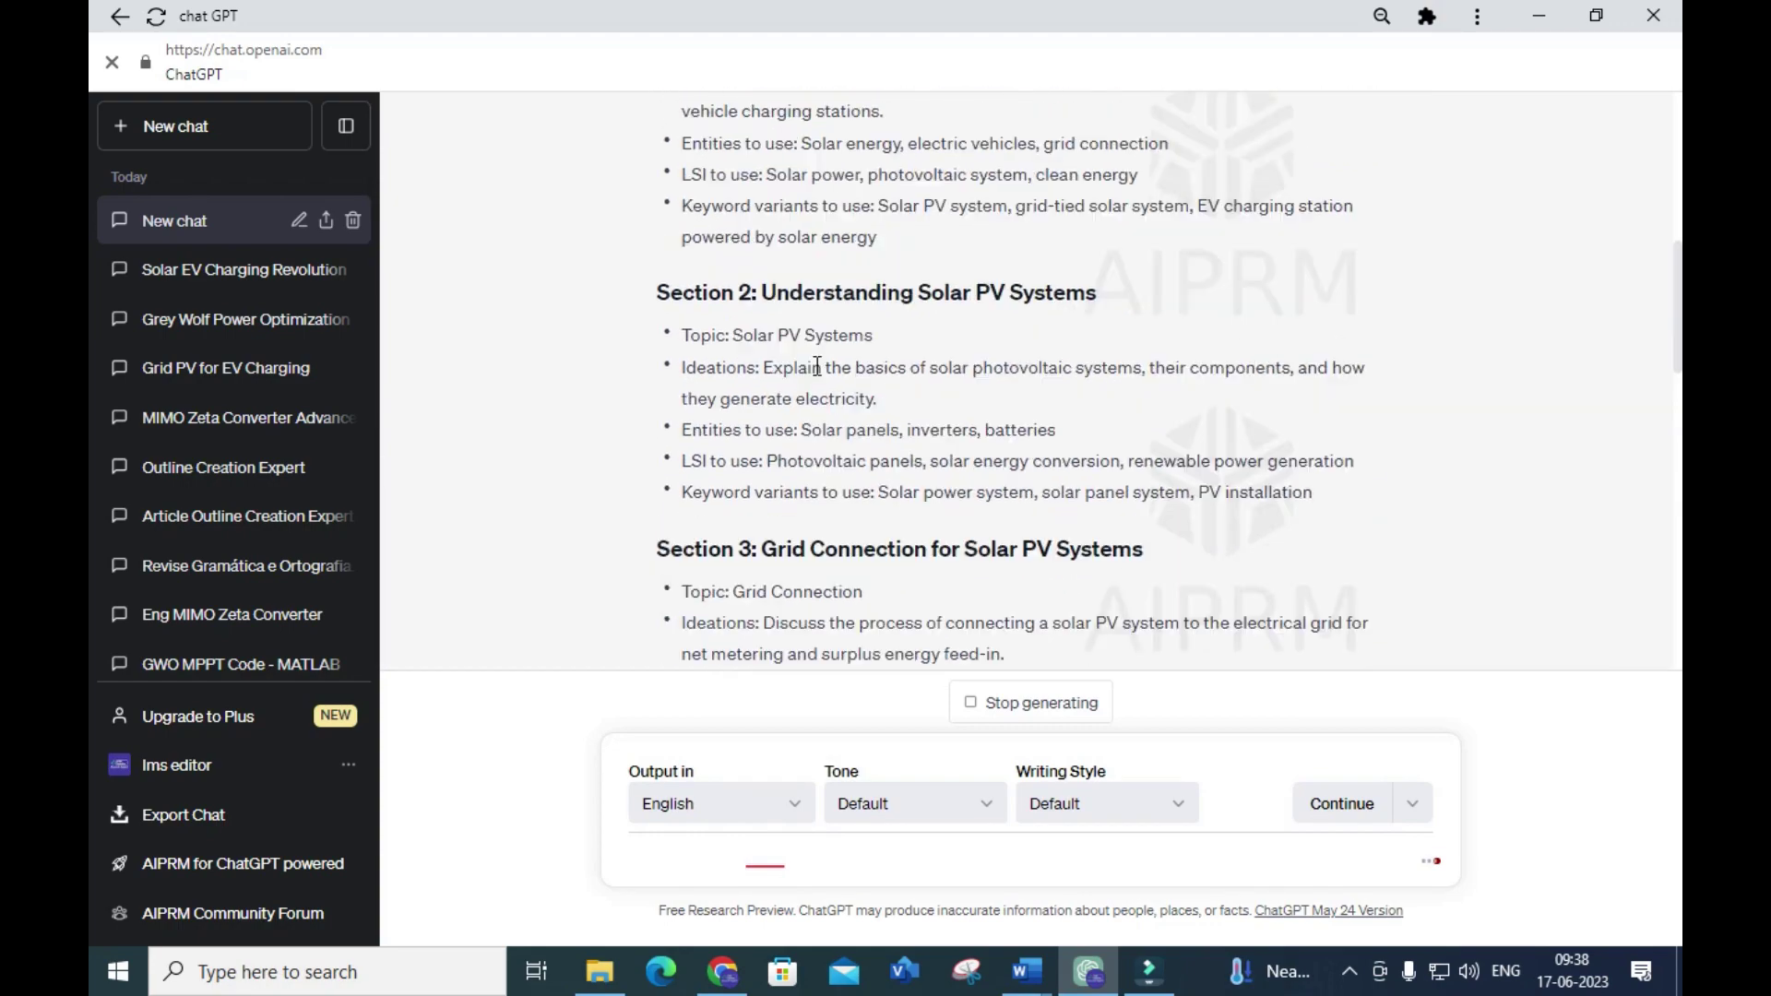
{"action": "scroll", "coordinate": [806, 367], "scroll_direction": "up", "scroll_amount": 3}
{"action": "scroll", "coordinate": [806, 367], "scroll_direction": "up", "scroll_amount": 10}
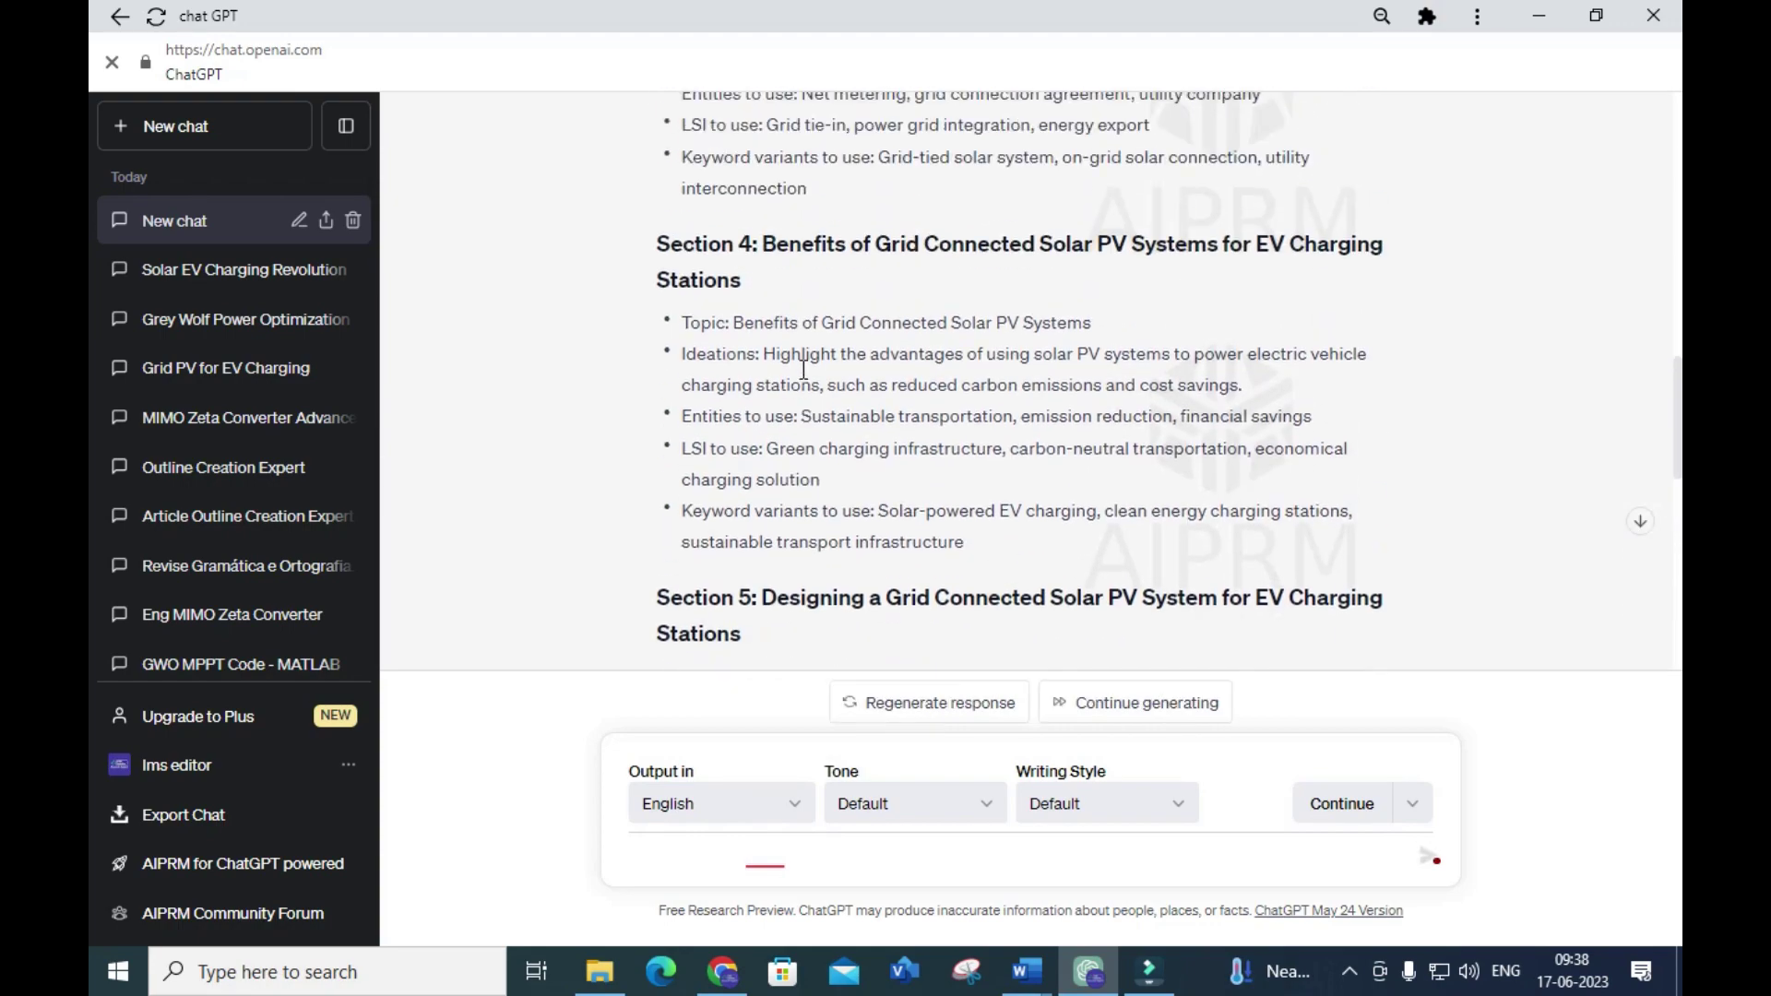
{"action": "scroll", "coordinate": [803, 370], "scroll_direction": "up", "scroll_amount": 2}
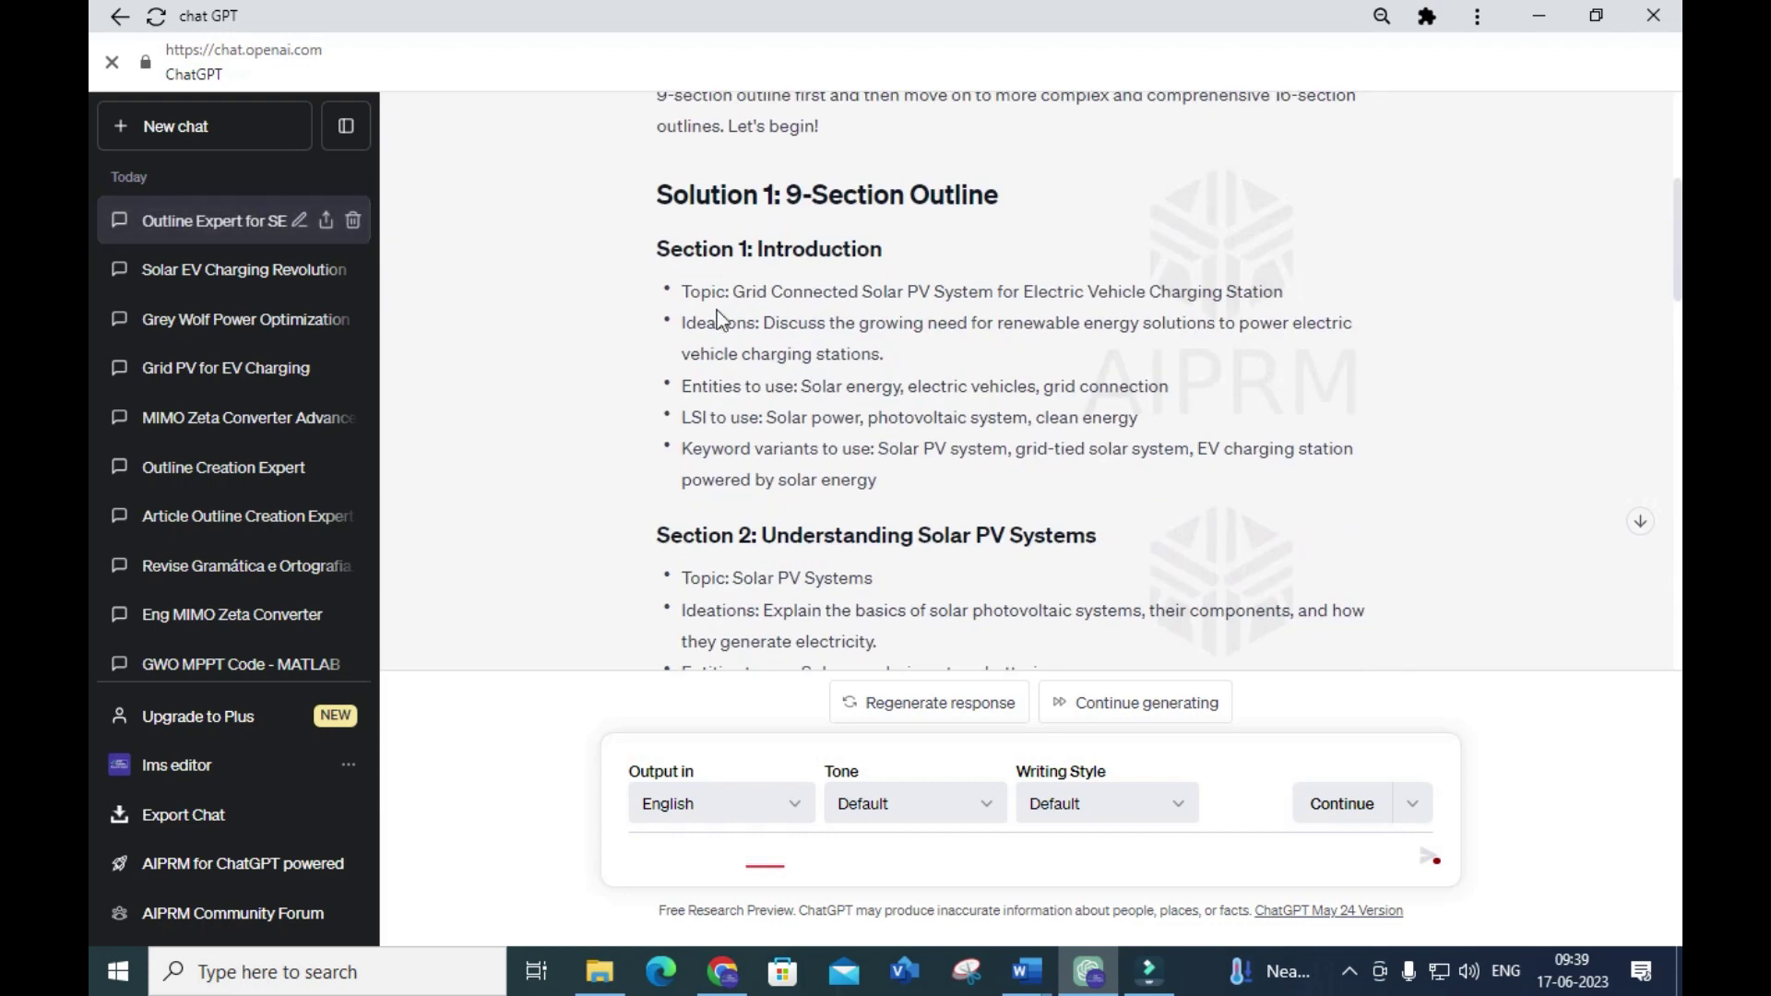
{"action": "scroll", "coordinate": [727, 330], "scroll_direction": "down", "scroll_amount": 2}
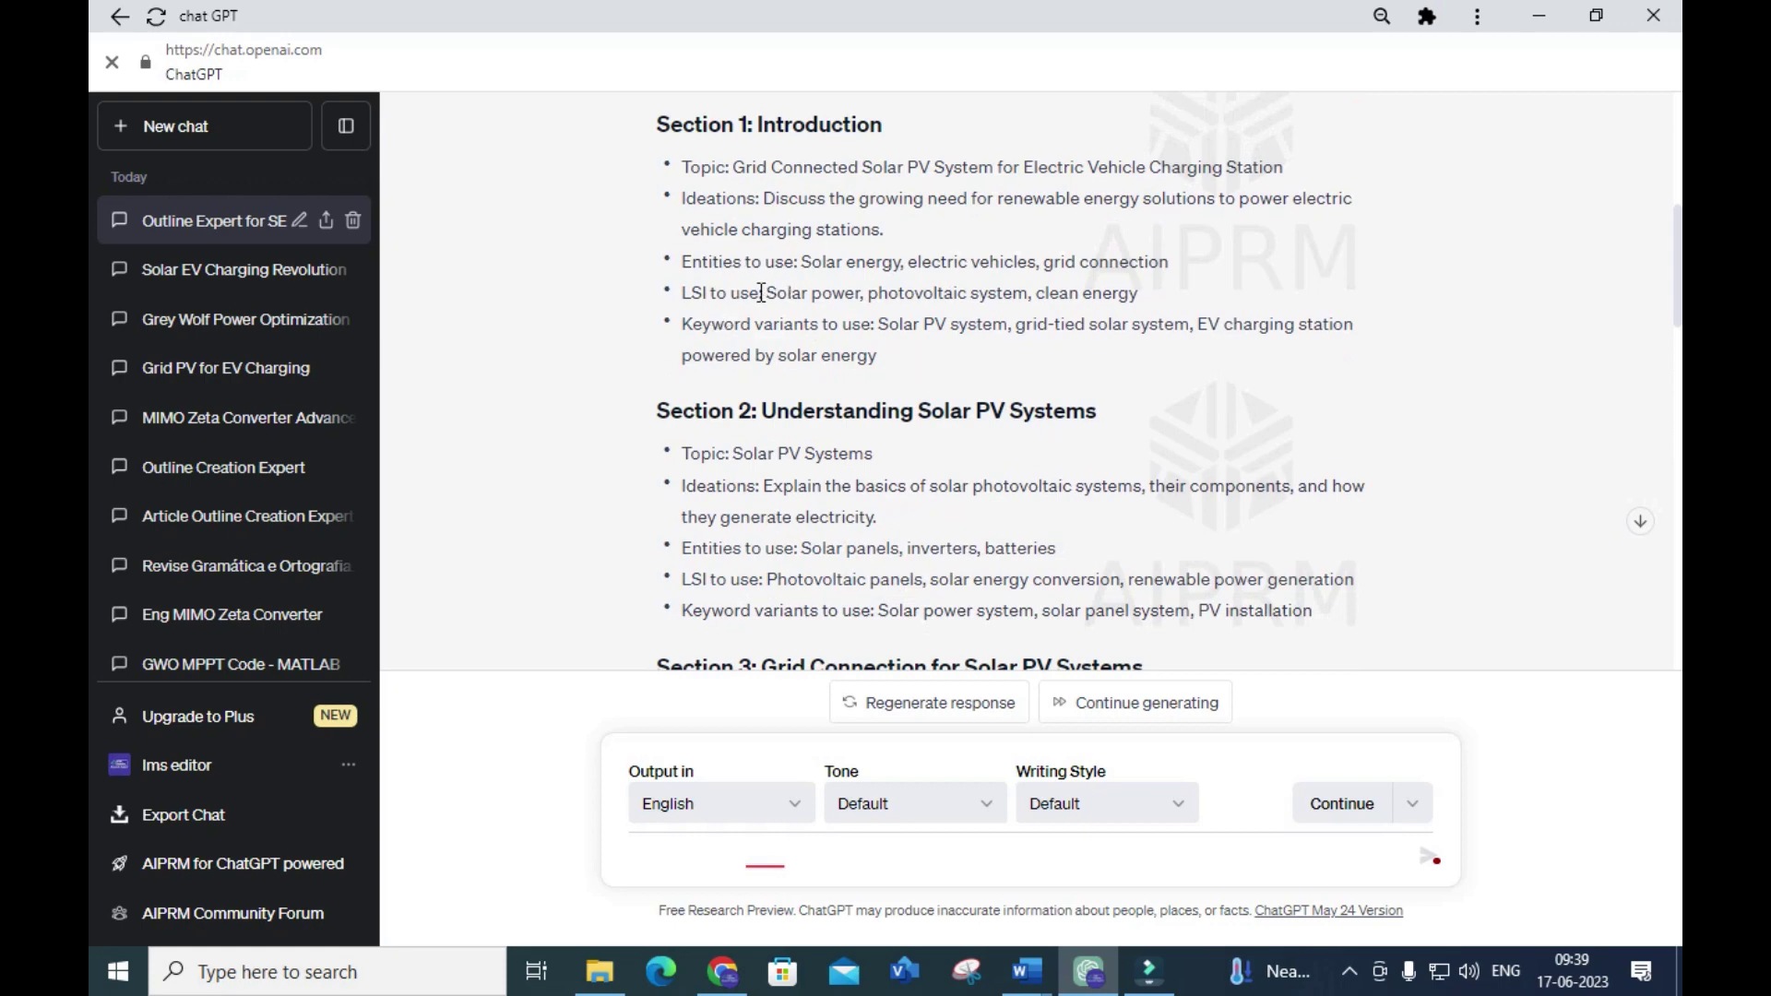
{"action": "left_click_drag", "start_coordinate": [876, 328], "coordinate": [922, 375]}
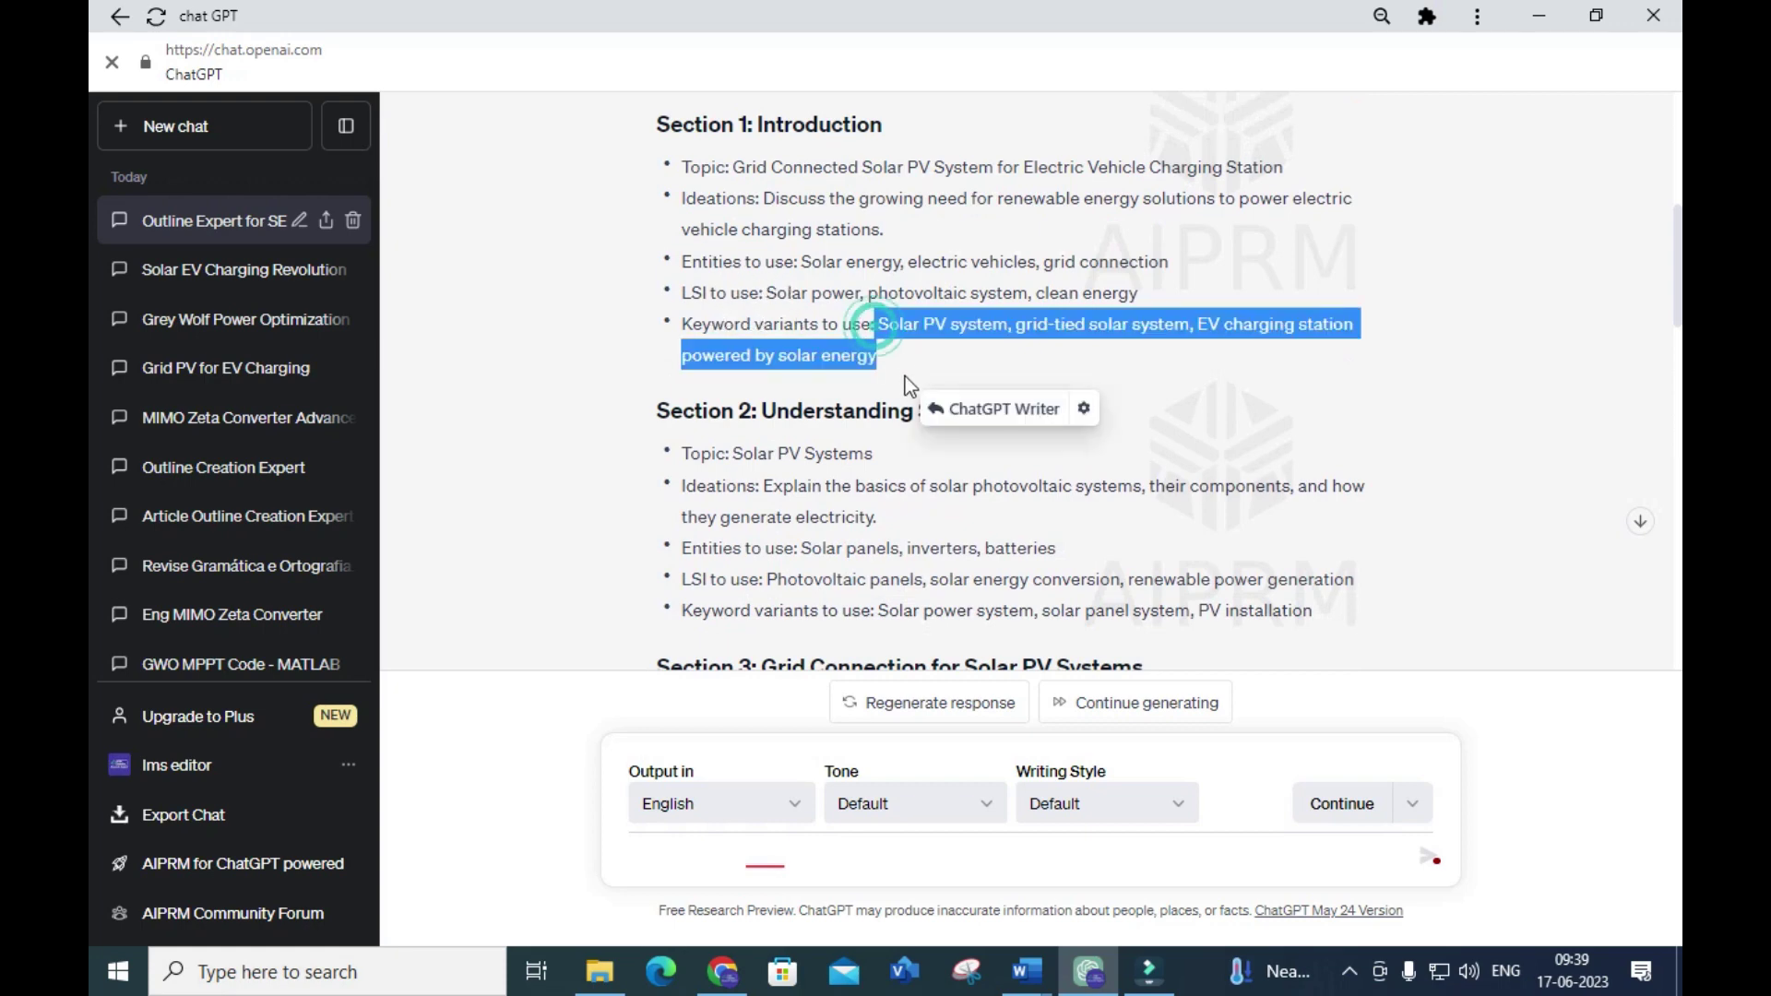
{"action": "scroll", "coordinate": [830, 378], "scroll_direction": "down", "scroll_amount": 4}
{"action": "scroll", "coordinate": [756, 383], "scroll_direction": "down", "scroll_amount": 4}
{"action": "scroll", "coordinate": [755, 386], "scroll_direction": "up", "scroll_amount": 2}
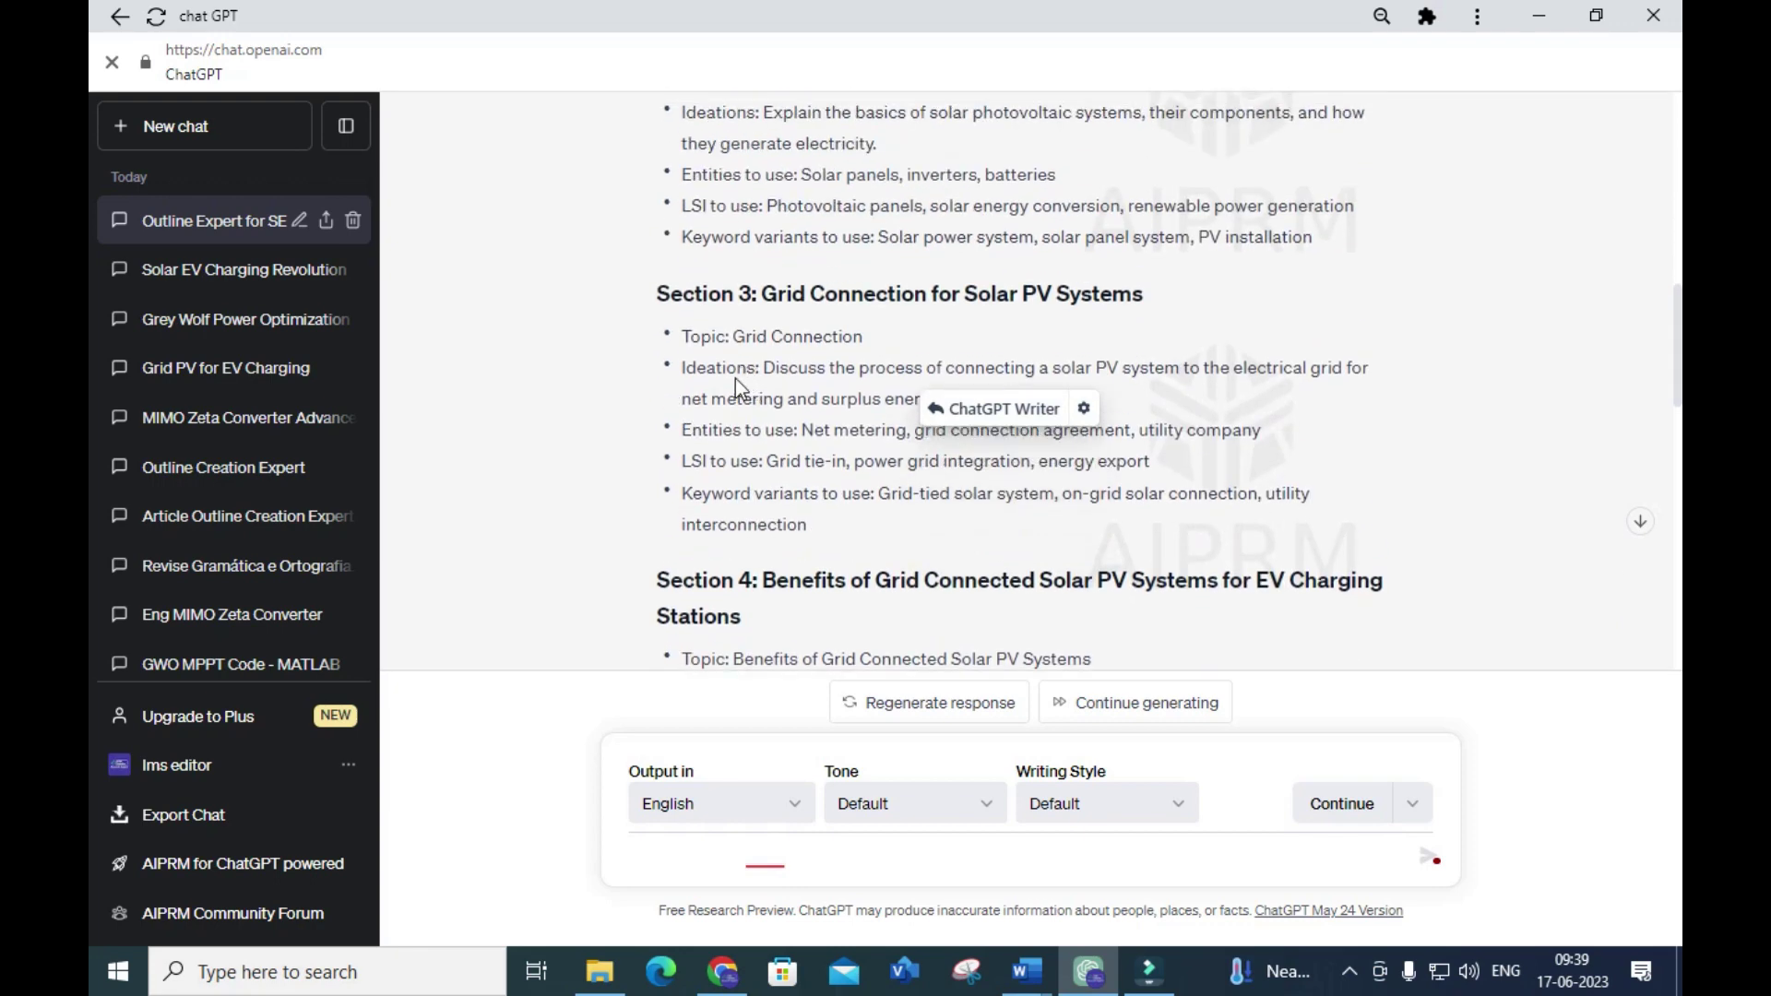
{"action": "scroll", "coordinate": [735, 378], "scroll_direction": "down", "scroll_amount": 4}
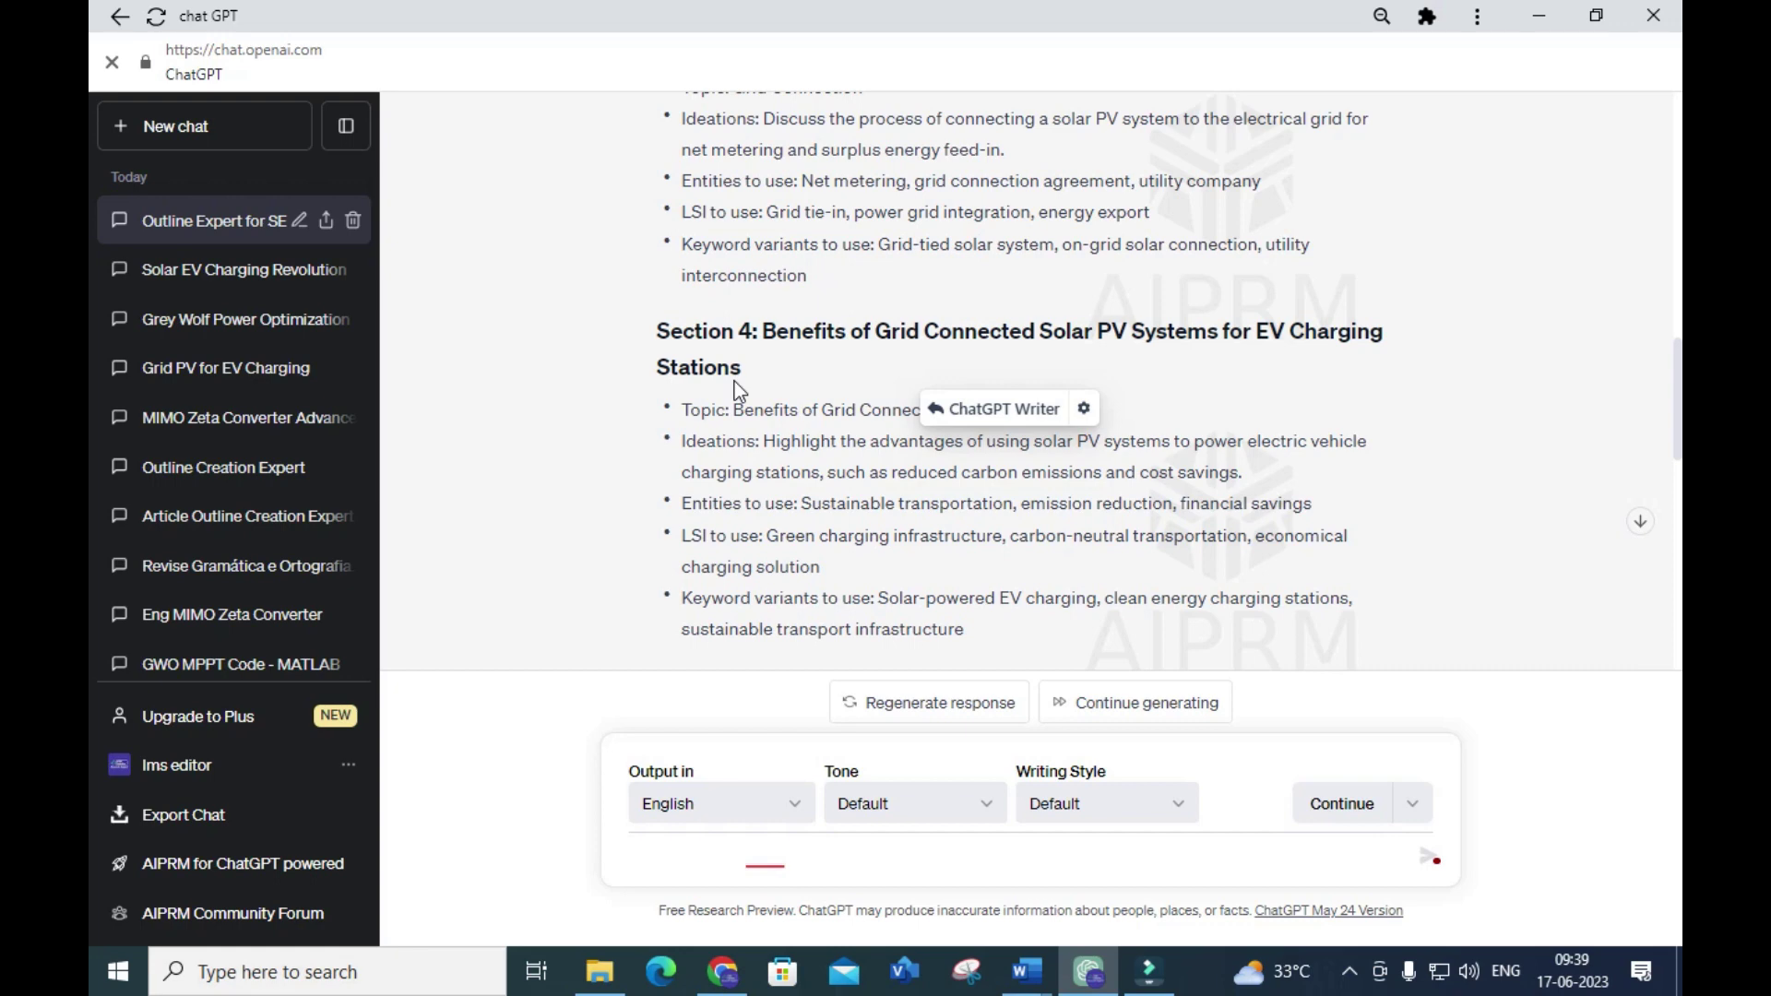
{"action": "scroll", "coordinate": [736, 350], "scroll_direction": "up", "scroll_amount": 15}
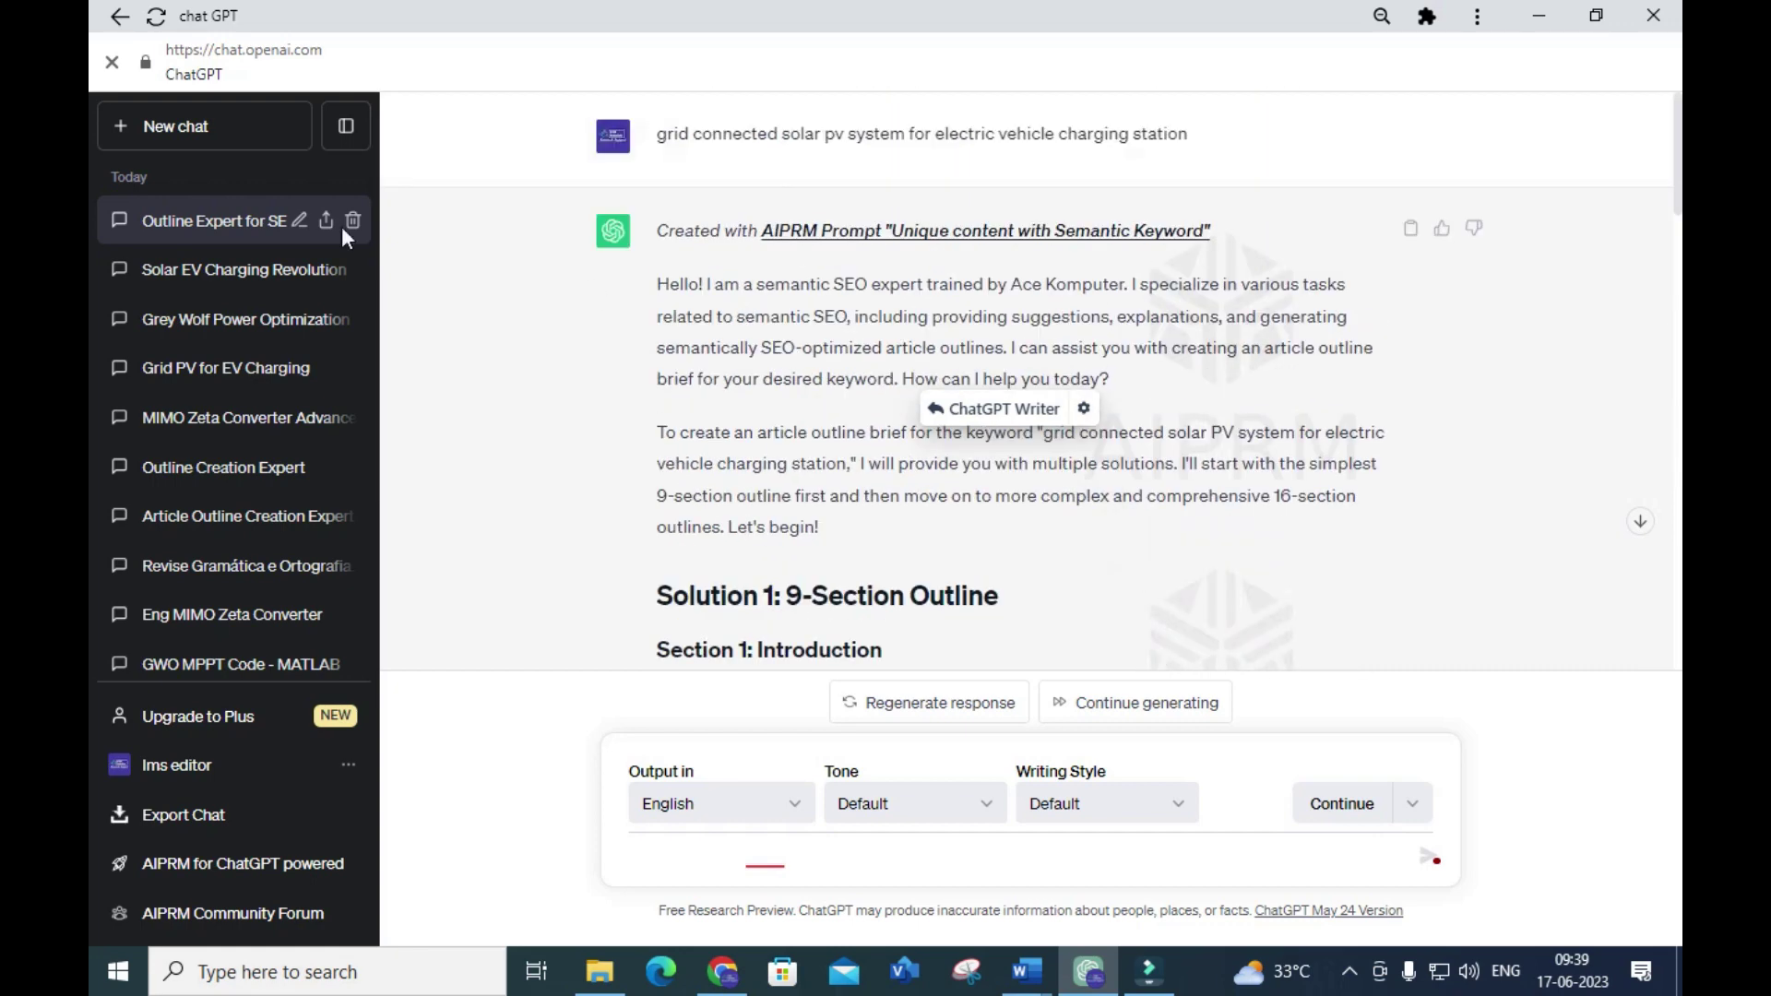
Start another new chat, keeping the AIPRM list filtered to 'unique content with semantic'.
{"action": "left_click", "coordinate": [195, 128]}
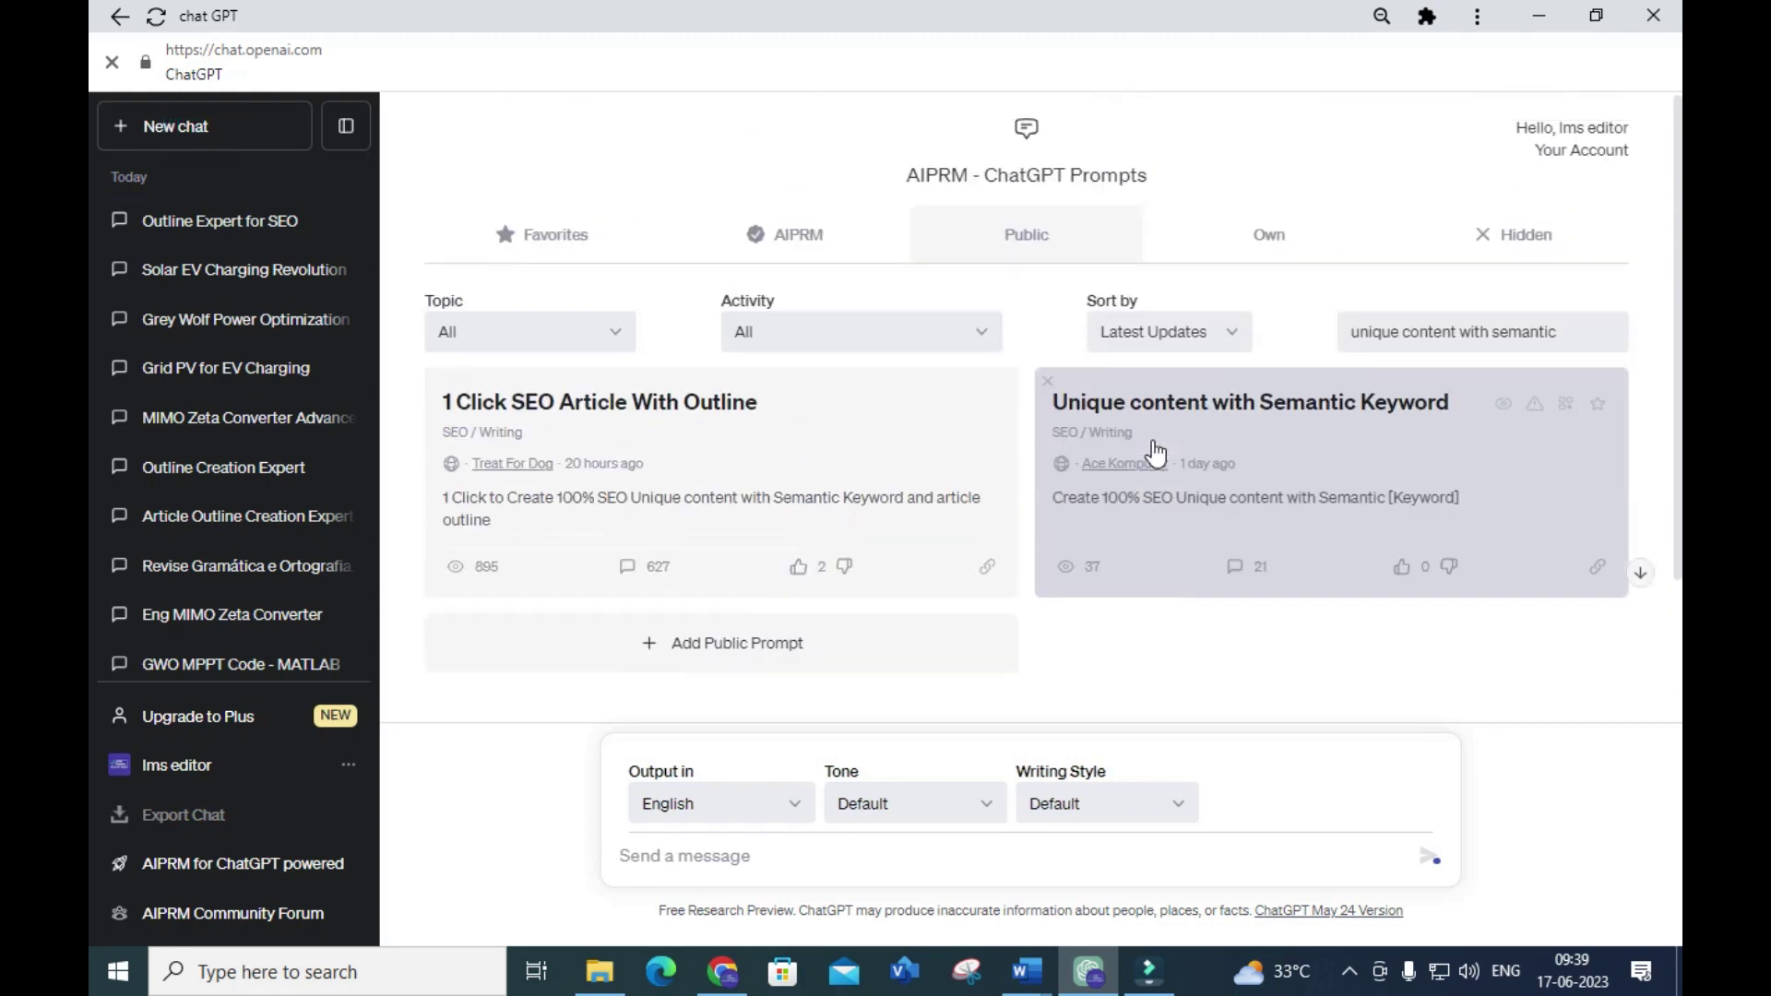